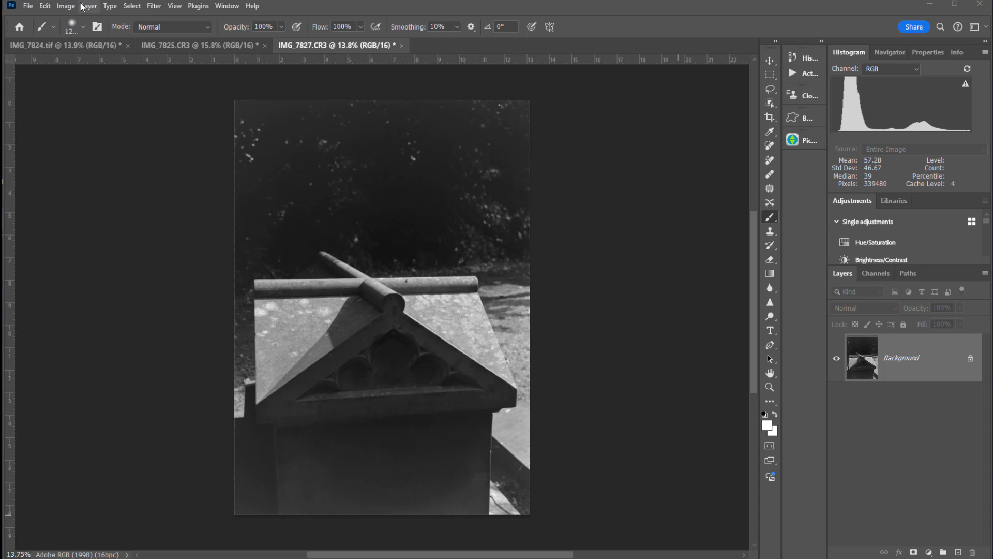
- Open the PhotoKit 2 toolbox for the photo and look through its effect sets and batch options
click(30, 6)
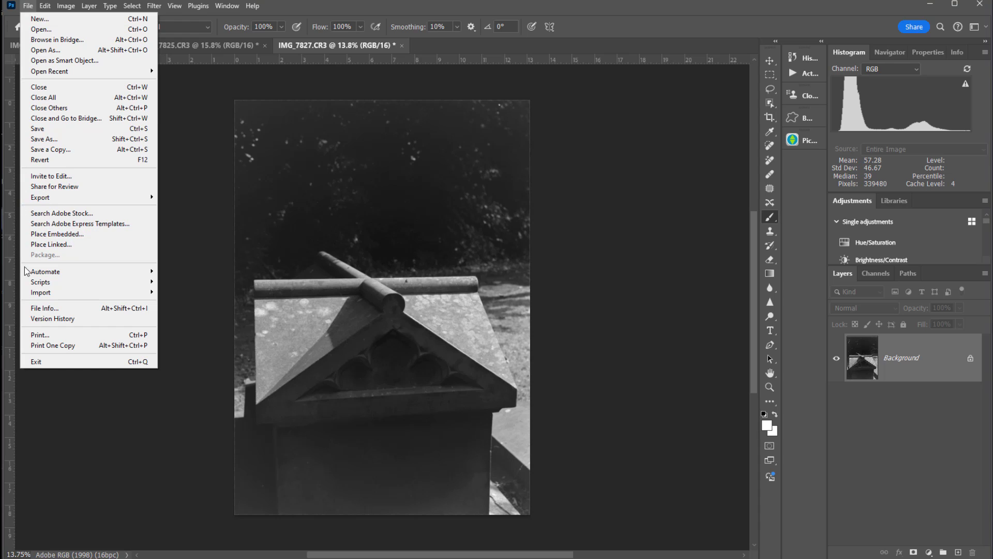
mouse_move(41, 272)
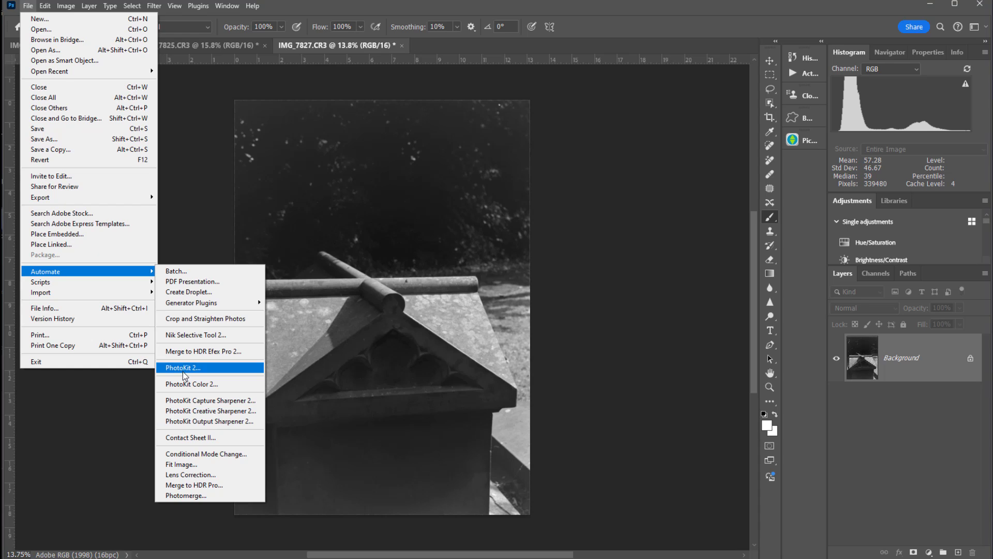
click(188, 400)
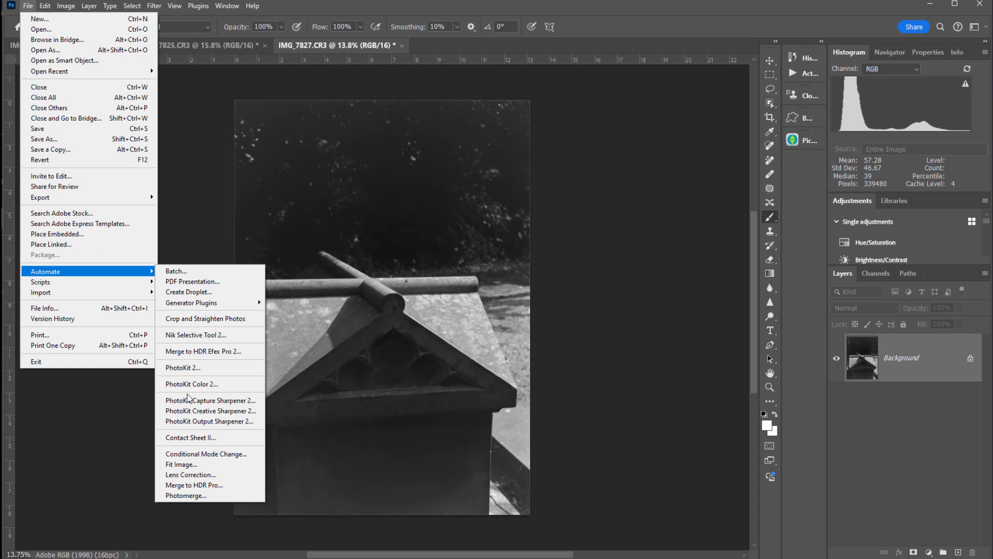
click(182, 367)
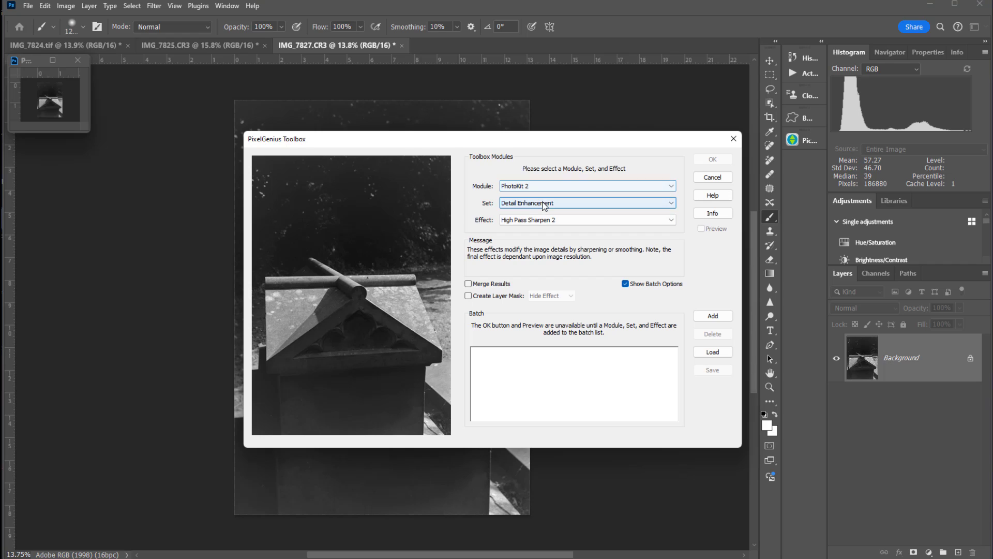
click(543, 203)
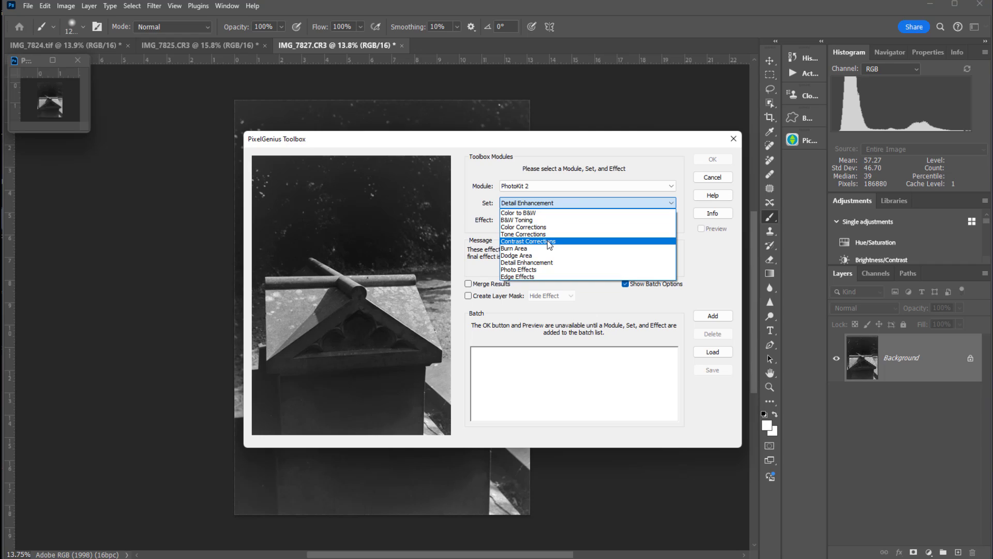
click(517, 262)
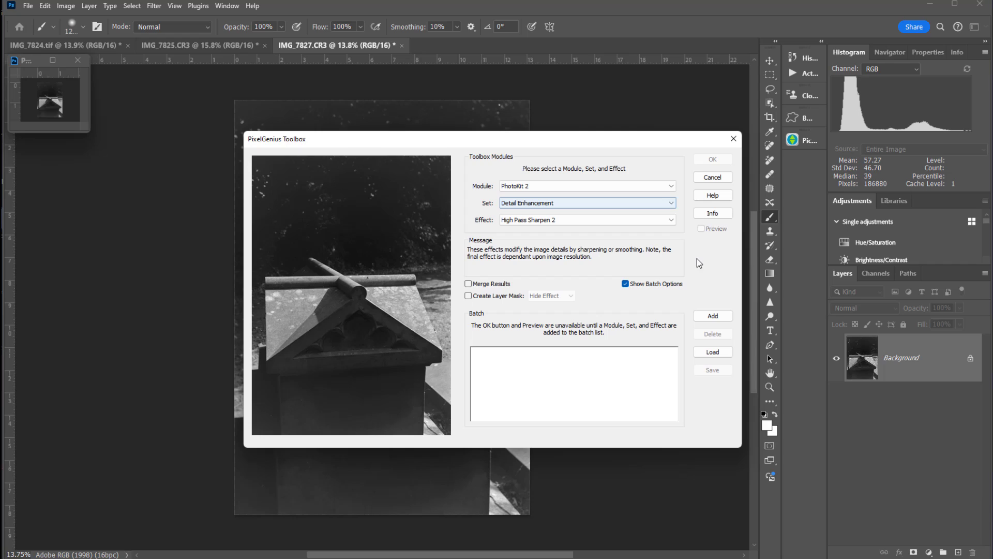
click(625, 284)
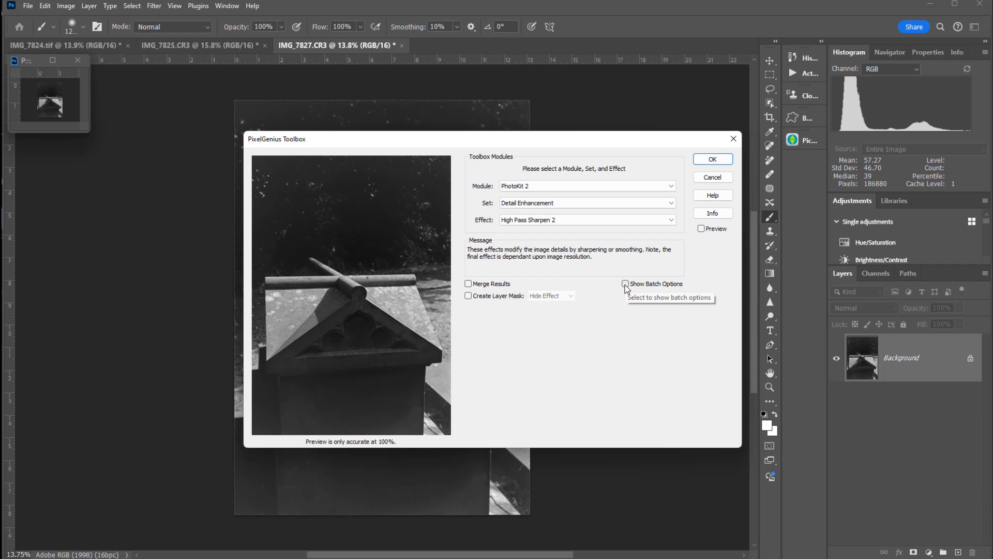
click(626, 284)
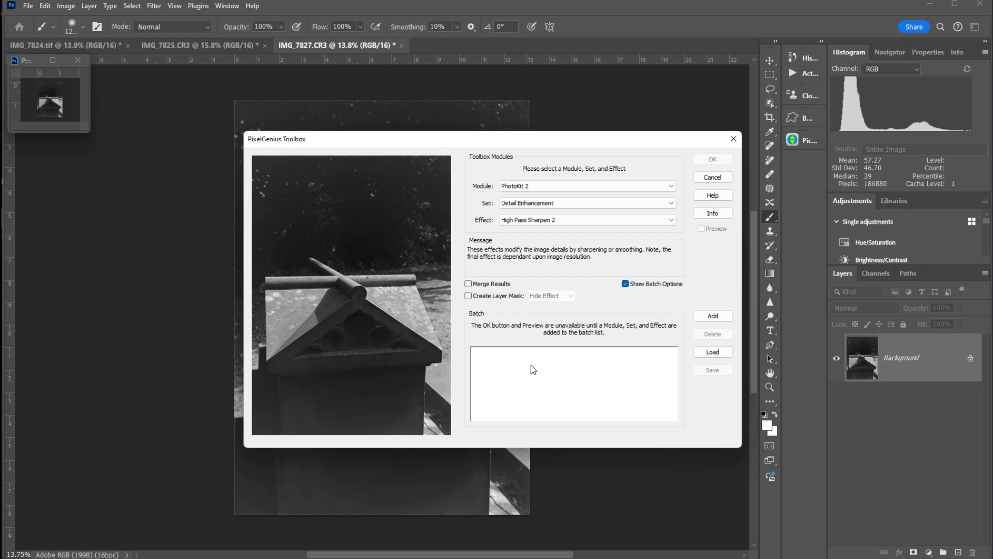
click(625, 284)
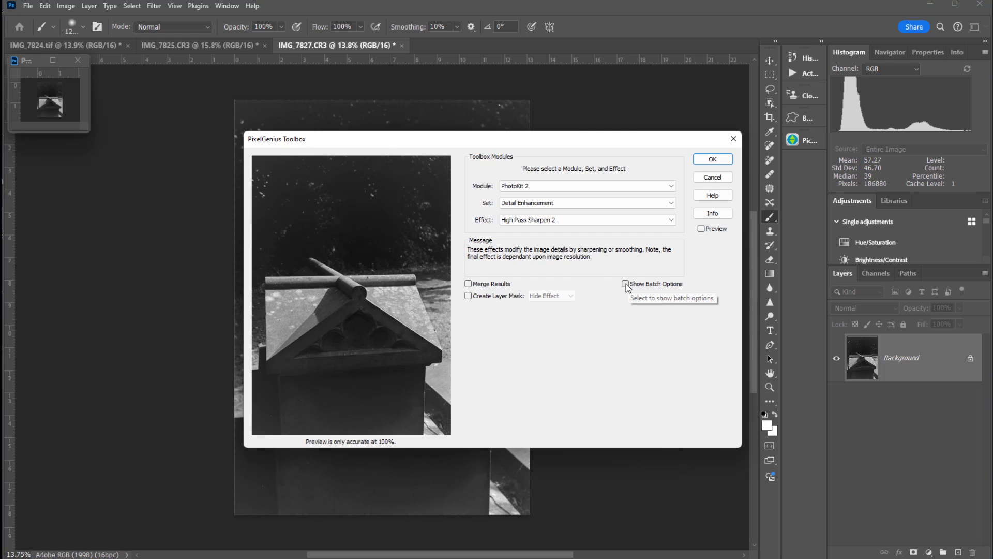
- Examine the stone ridge details at 100% in the toolbox preview, and cancel without applying an effect
click(357, 286)
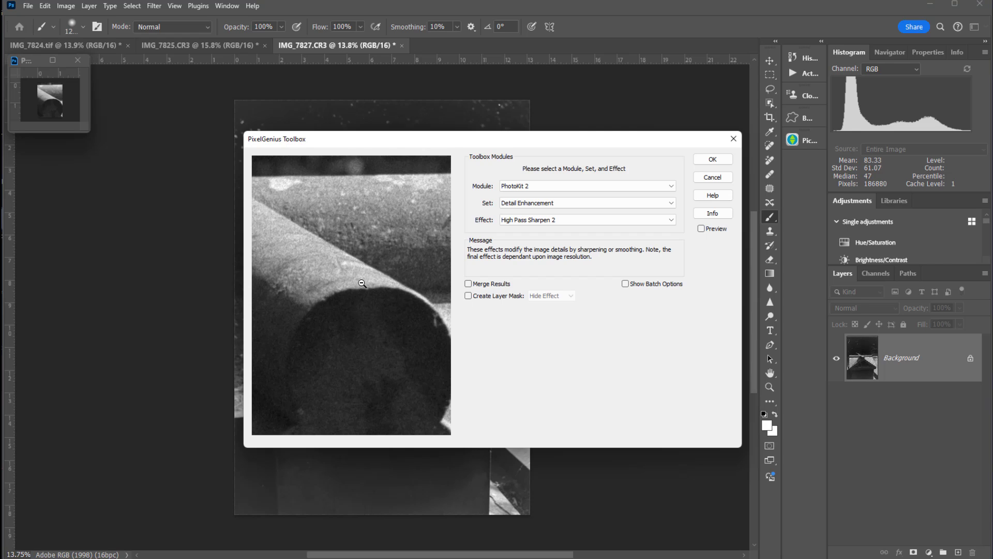
click(362, 283)
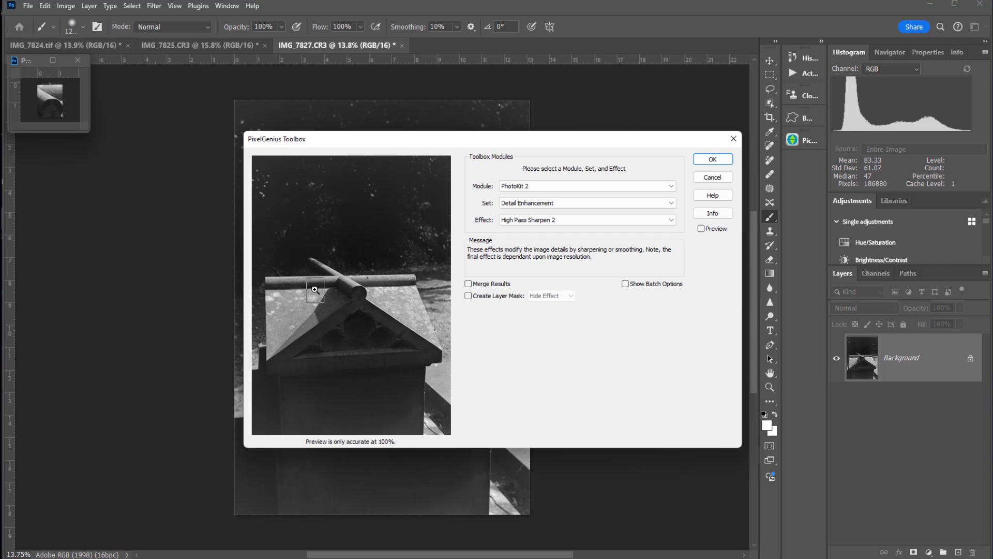
click(412, 281)
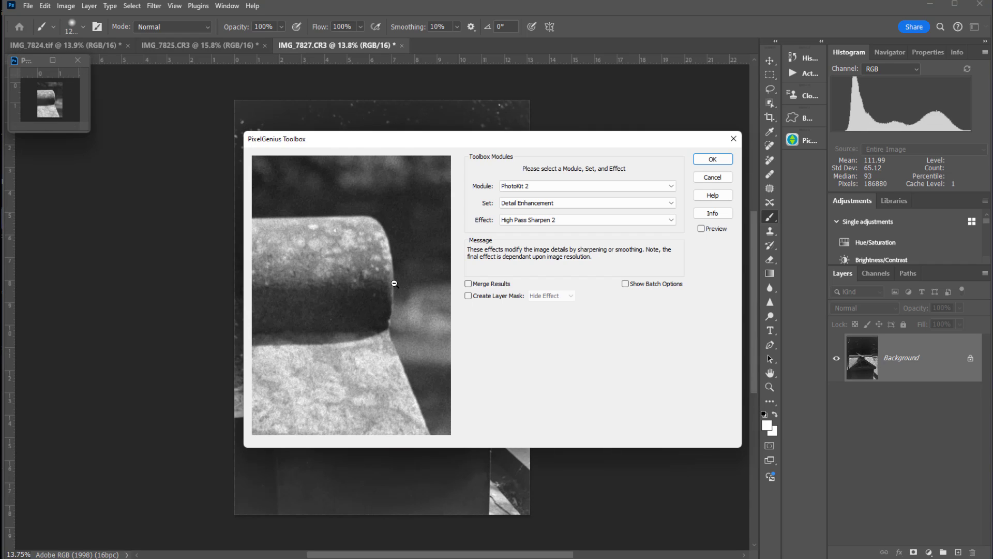
click(394, 283)
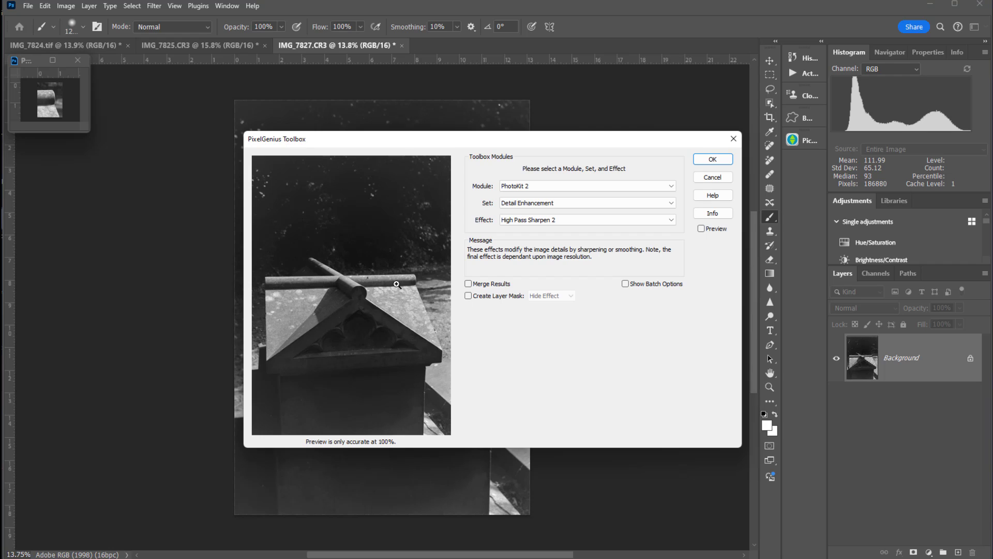
click(716, 178)
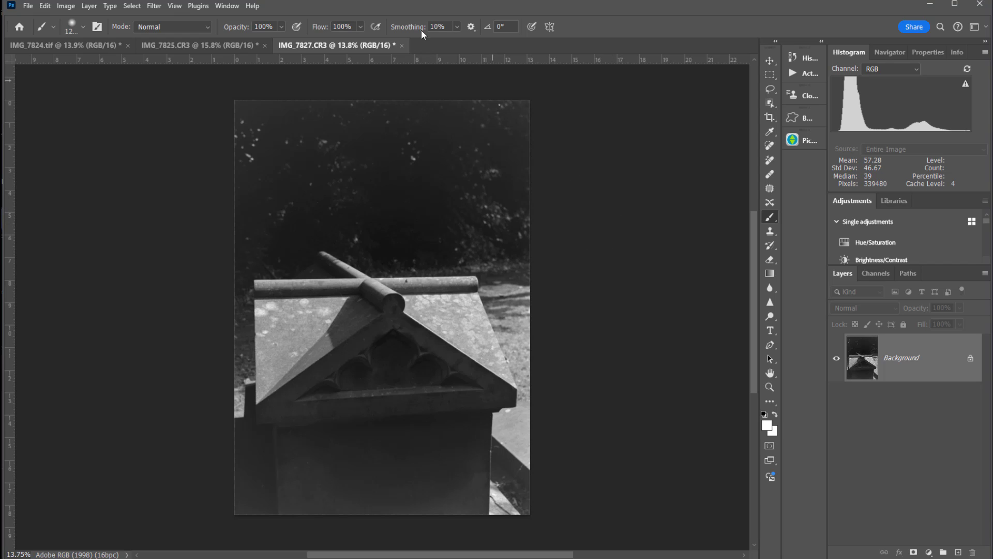
- Start a PhotoKit 2 batch with the Burn Top 1/4 effect from the Burn Area set
click(29, 8)
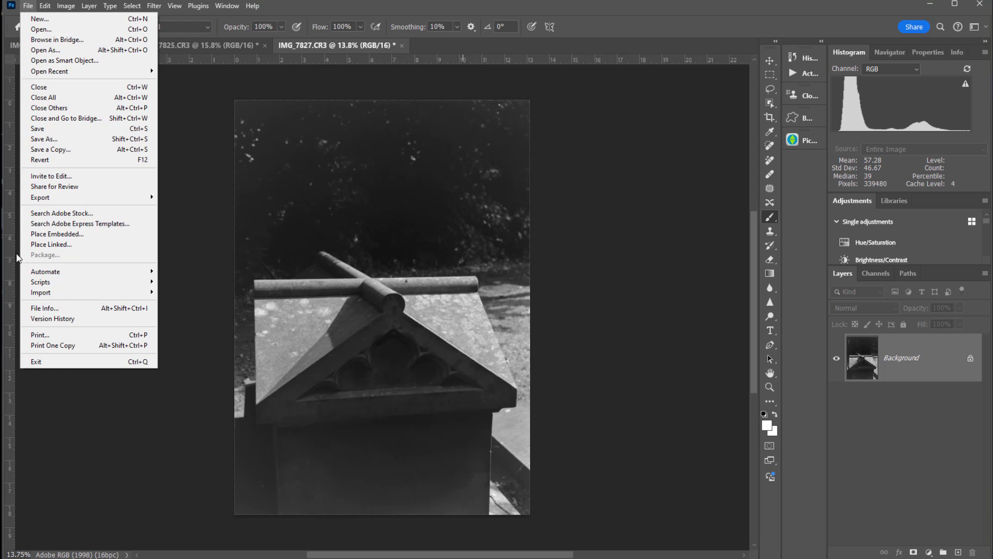
mouse_move(110, 279)
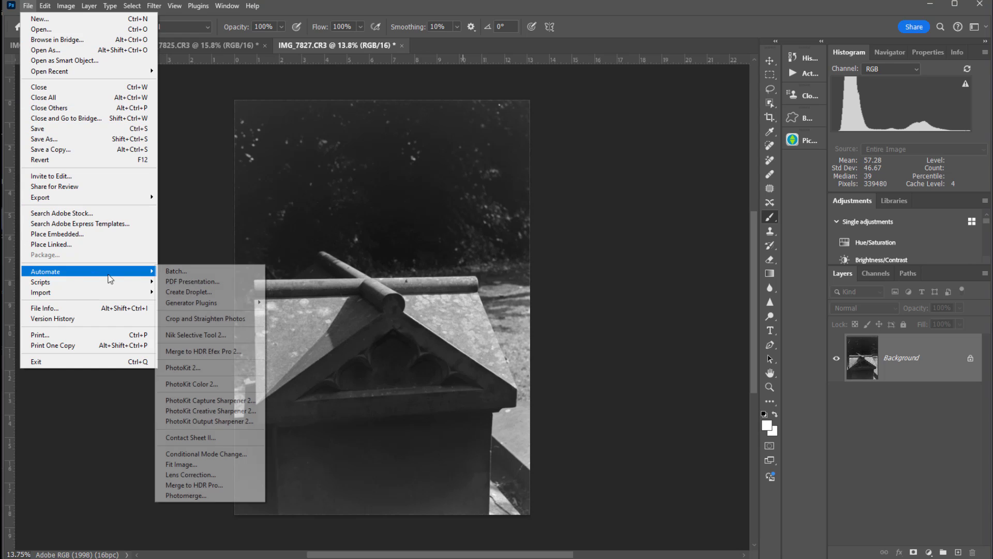
click(202, 367)
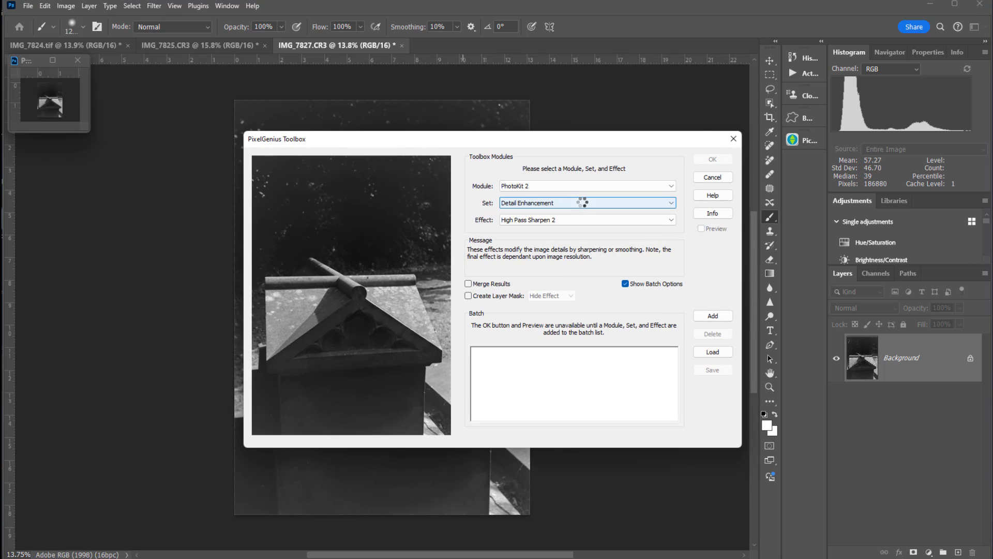
click(559, 202)
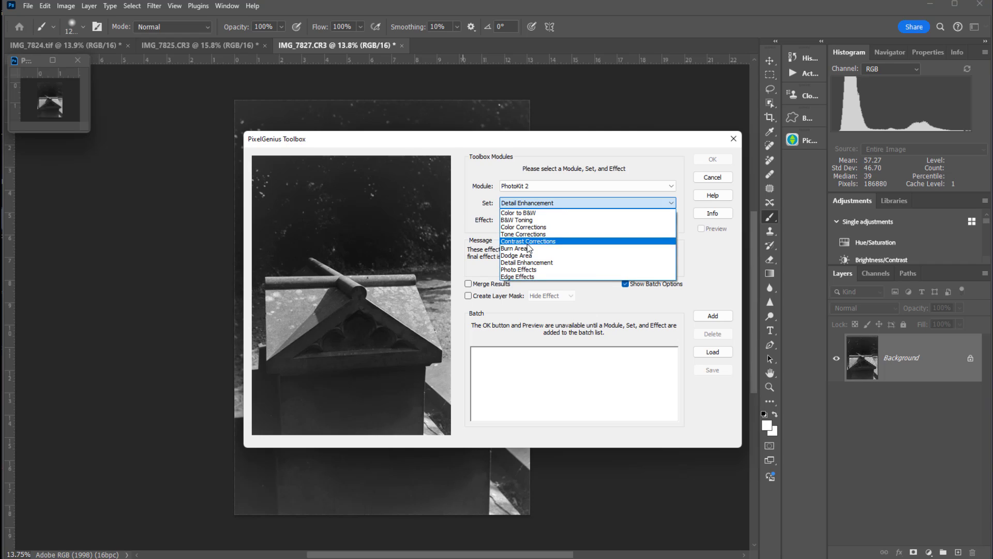
click(523, 252)
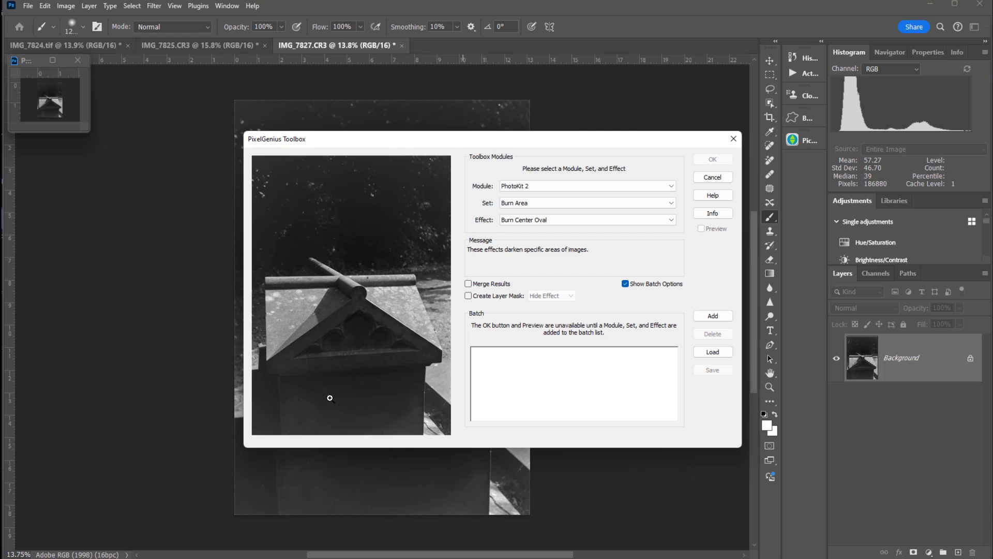
click(540, 221)
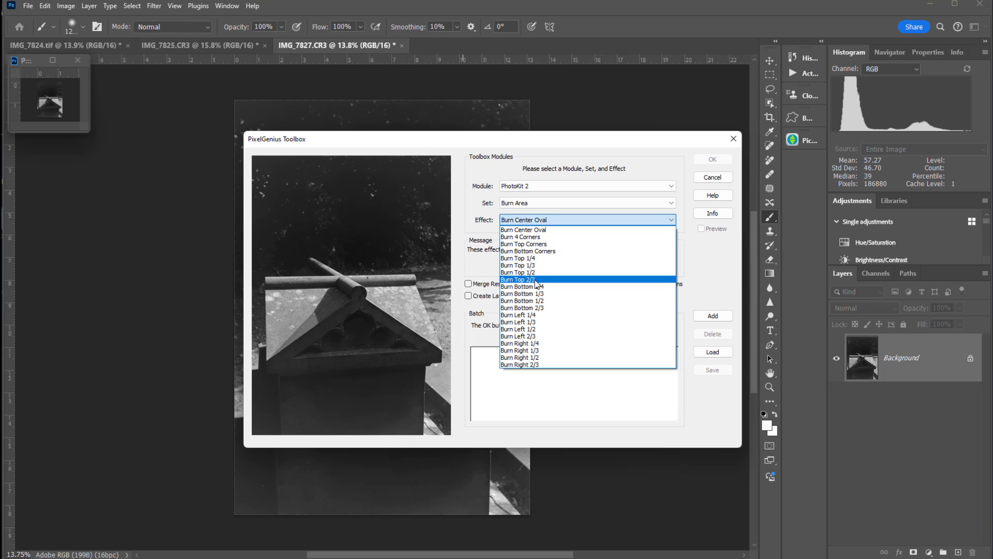
click(439, 136)
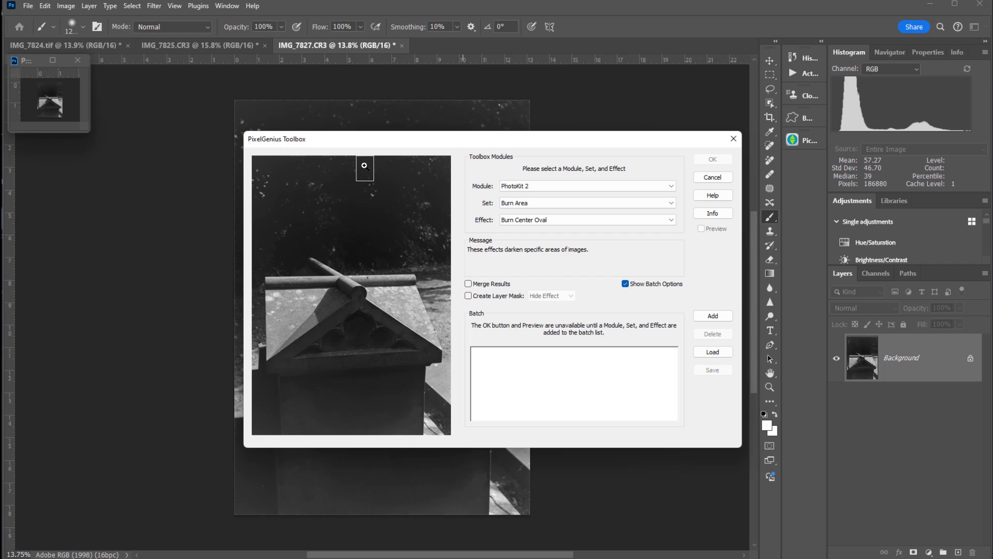
click(538, 220)
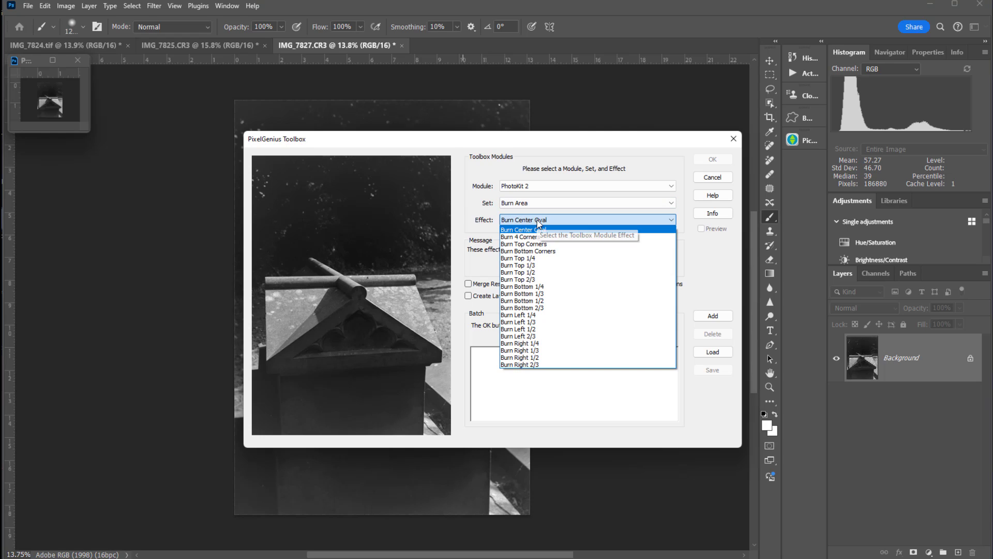
click(542, 258)
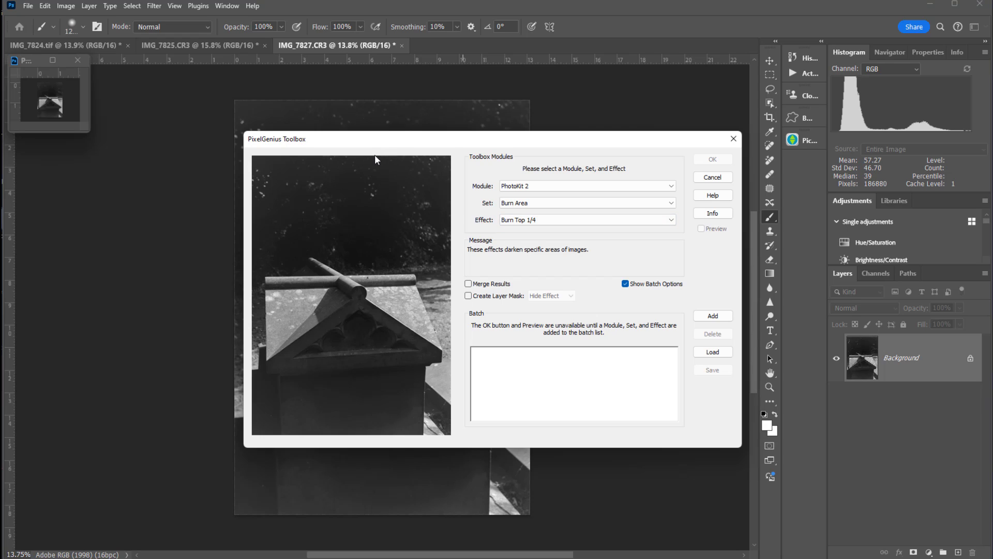
click(712, 316)
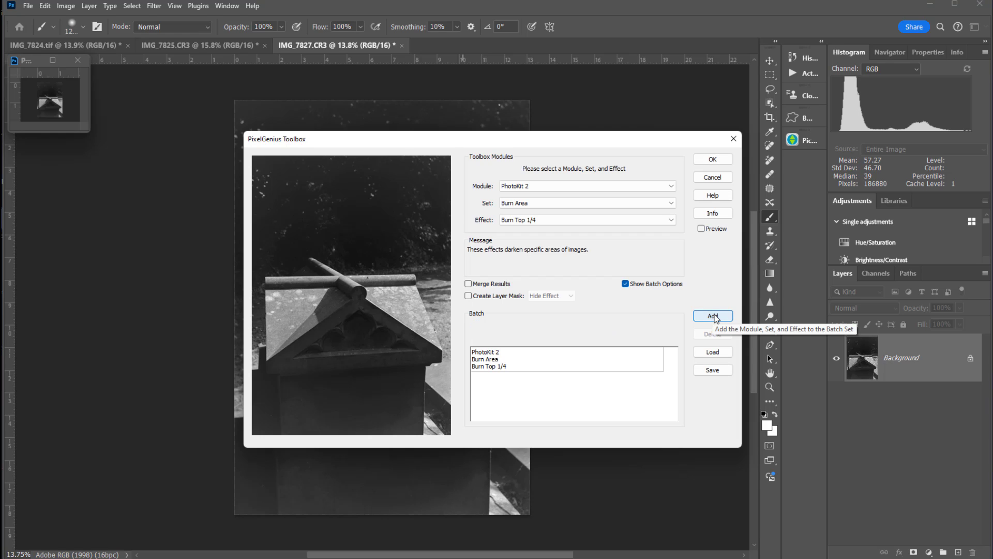
- Add the Burn Bottom 1/4 effect to the batch
click(560, 219)
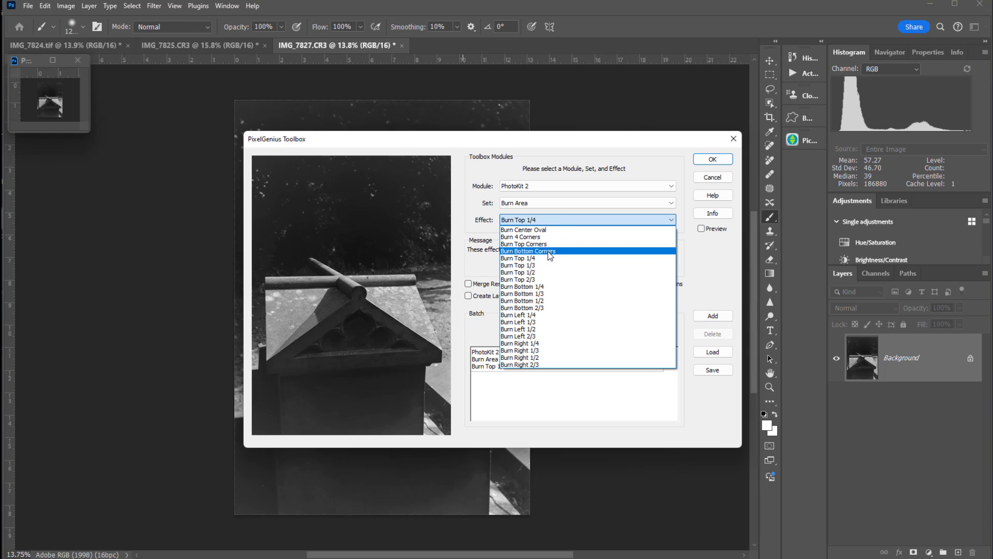
click(540, 286)
click(724, 317)
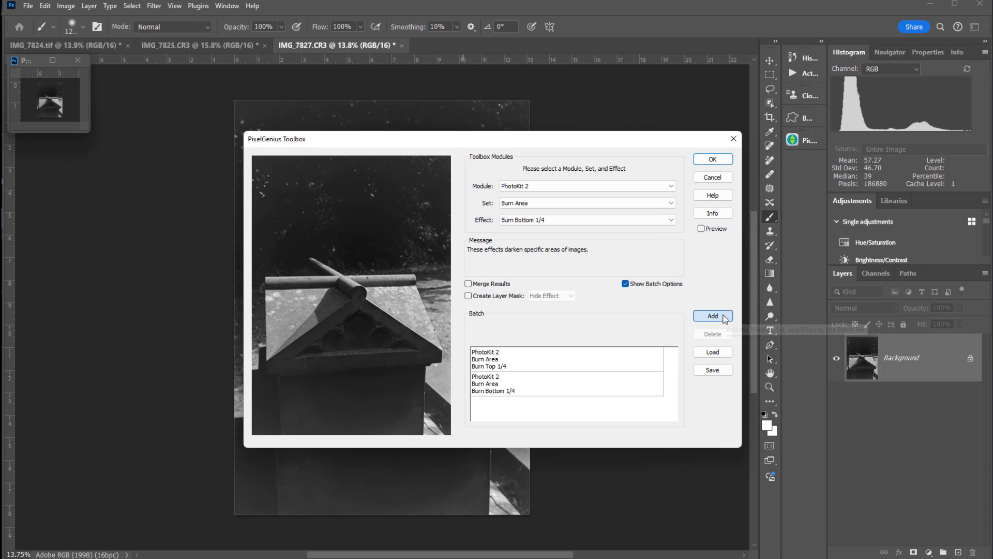
- Add the Burn Right 1/4 and Burn Left 1/4 effects to the batch
click(560, 220)
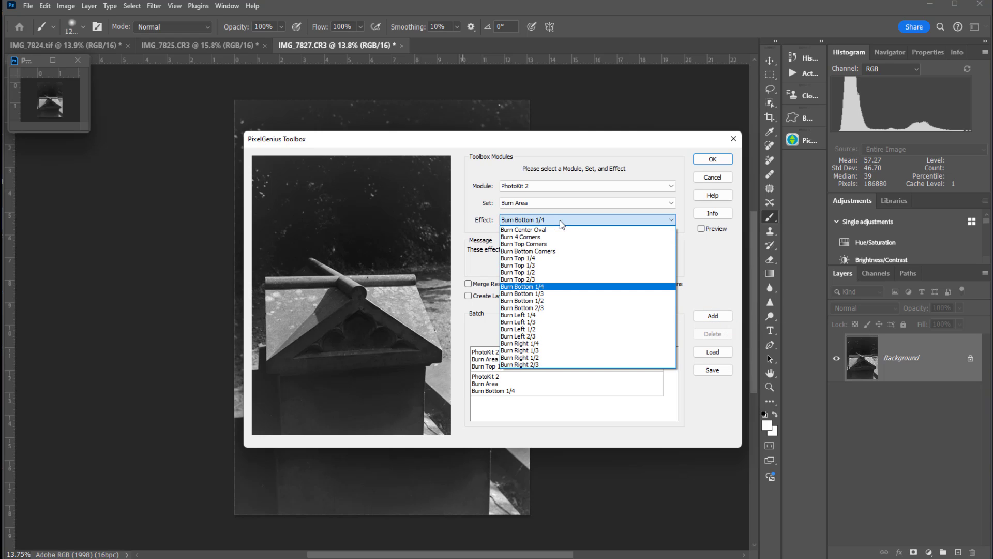
click(538, 343)
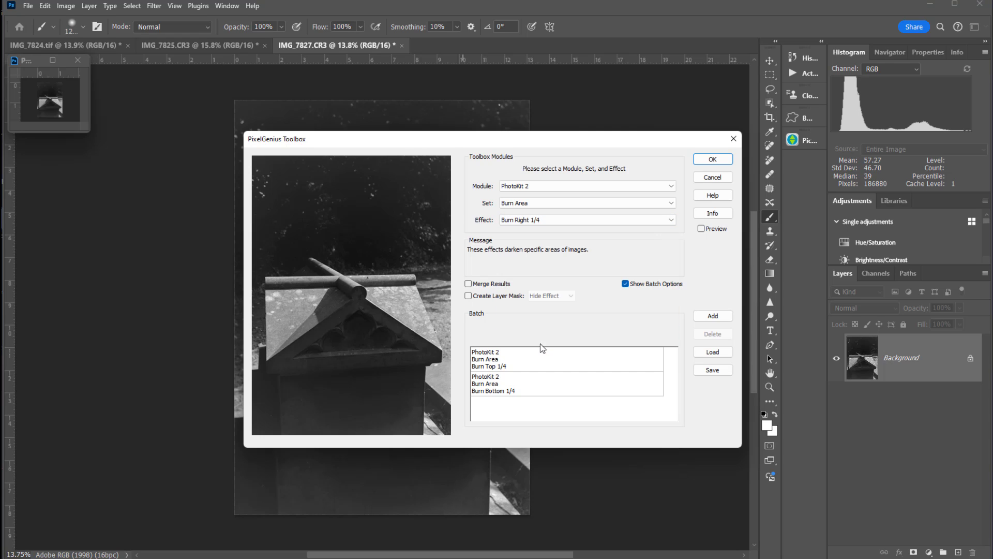
click(720, 317)
click(544, 220)
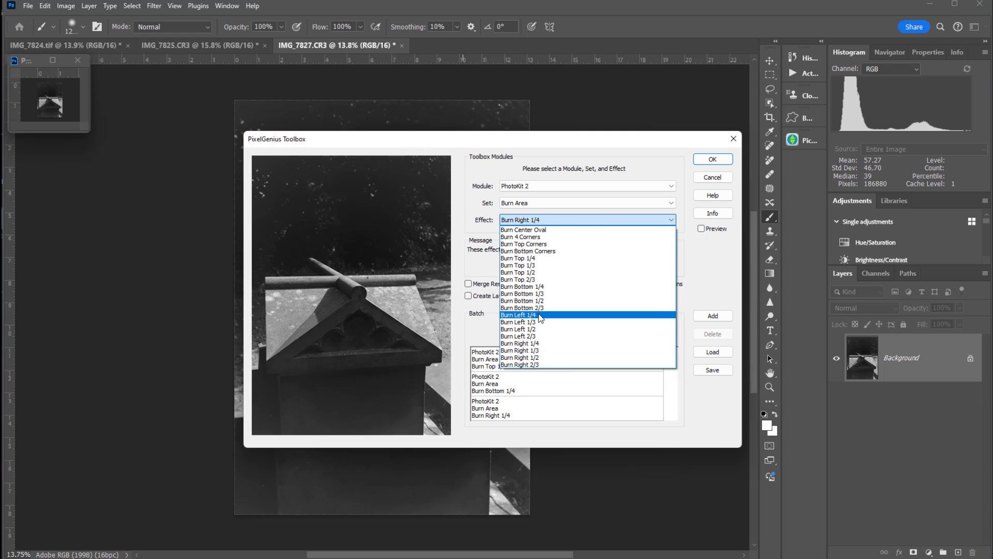
click(540, 317)
click(717, 315)
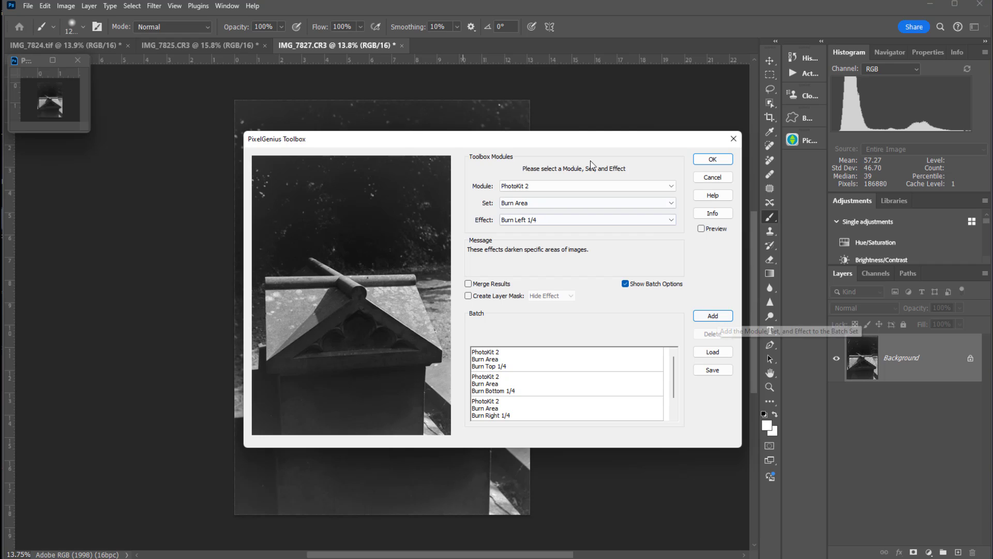
- Add Boost Contrast 3 from the Contrast Corrections set to the batch and apply the whole batch to the photo
click(537, 203)
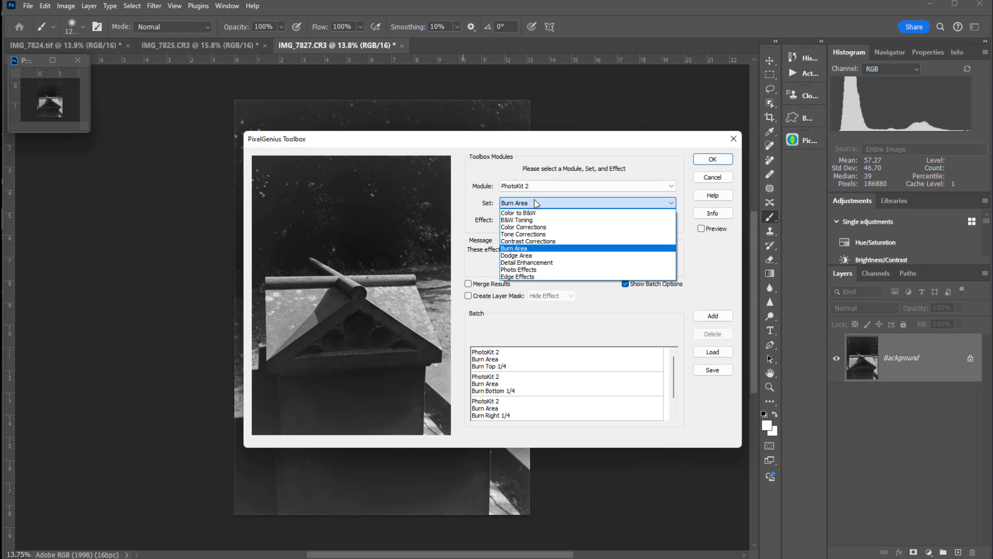
click(531, 241)
click(563, 220)
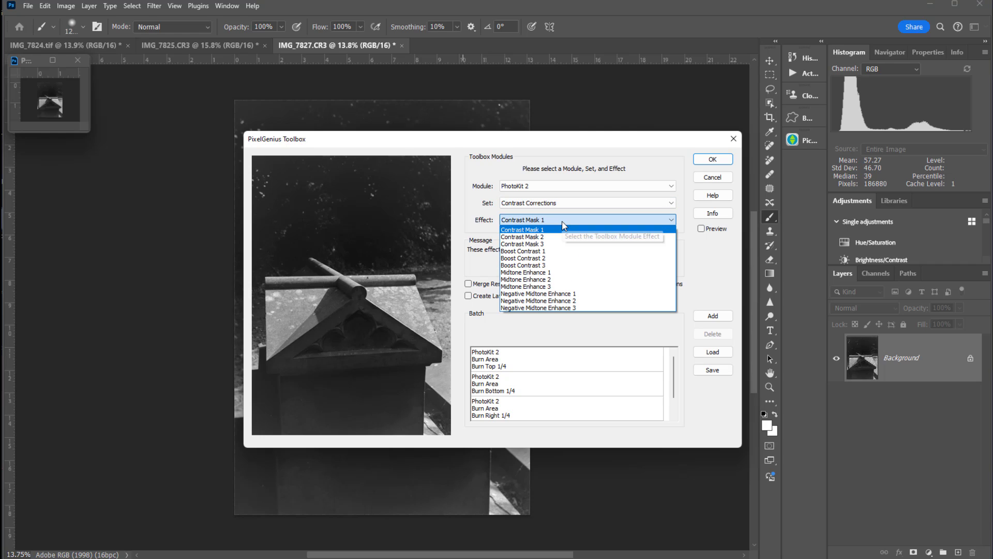
click(550, 266)
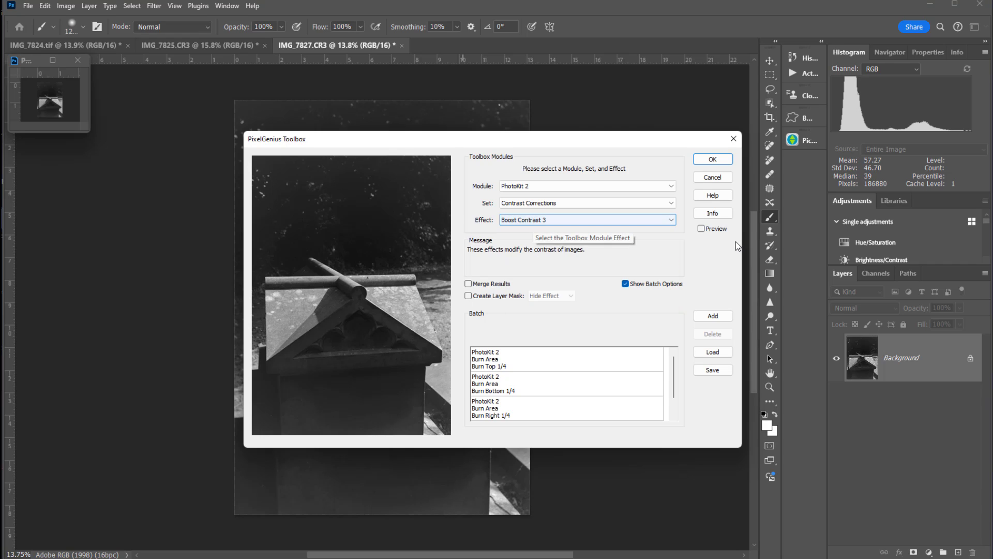
click(712, 315)
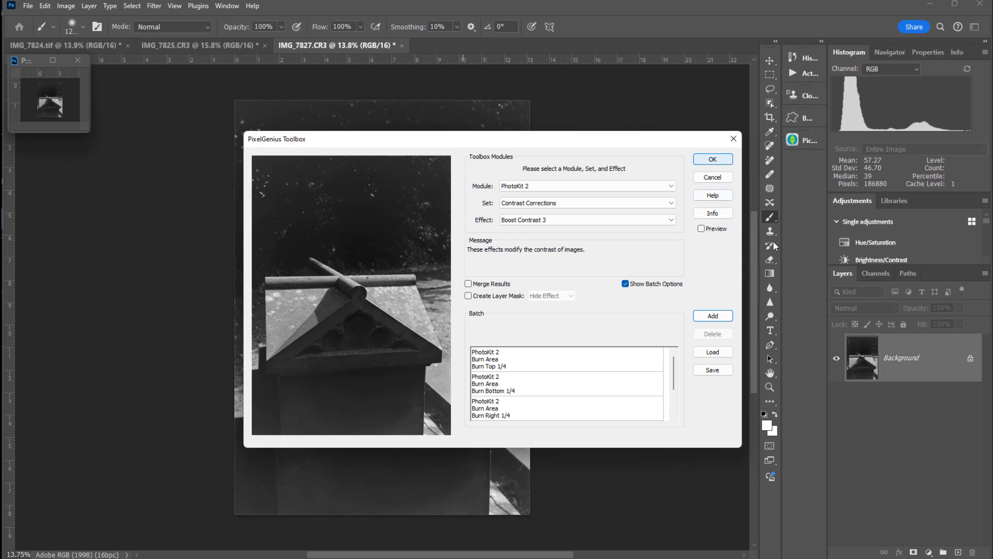
click(711, 160)
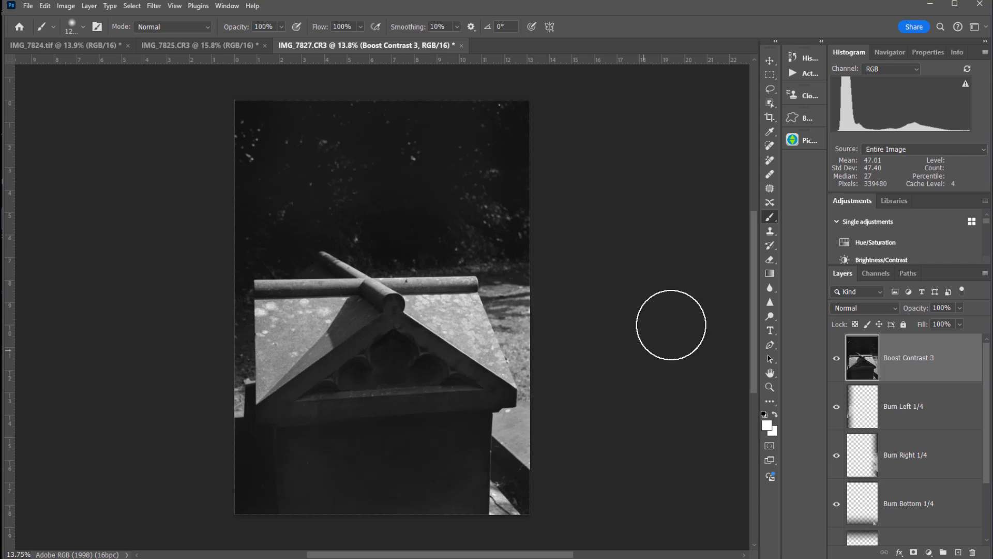
- Compare the photo before and after the PhotoKit 2 batch using its history states
click(793, 56)
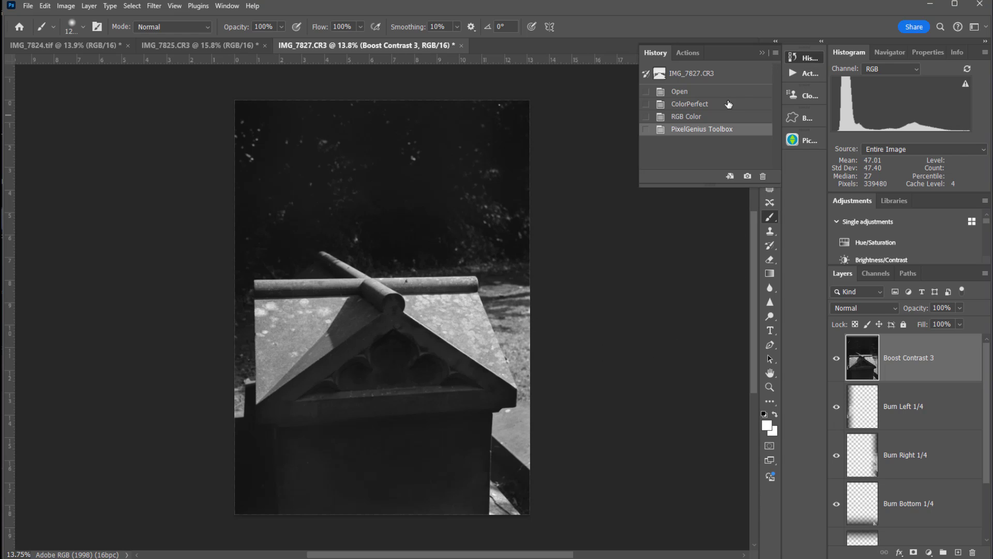
key(ctrl+plus)
key(ctrl+minus)
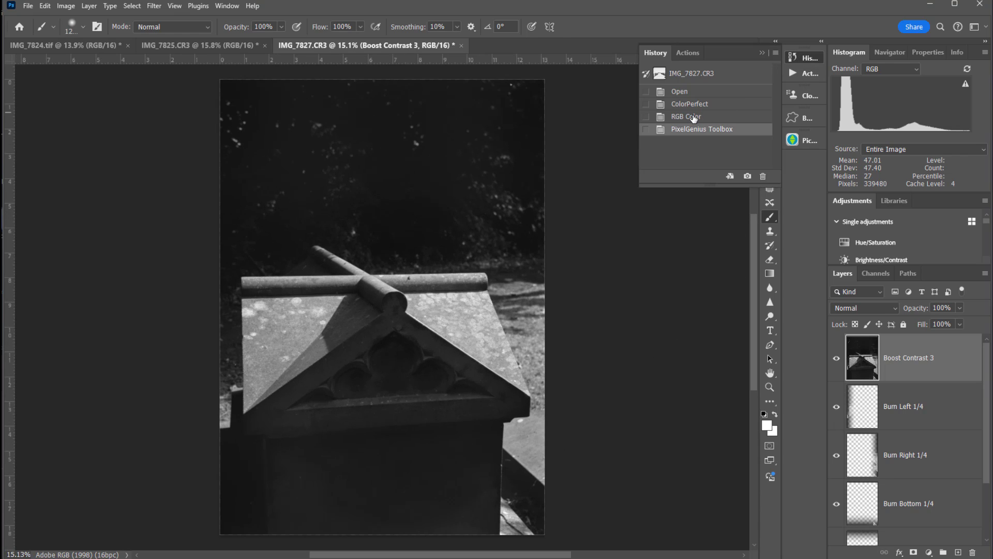
click(693, 117)
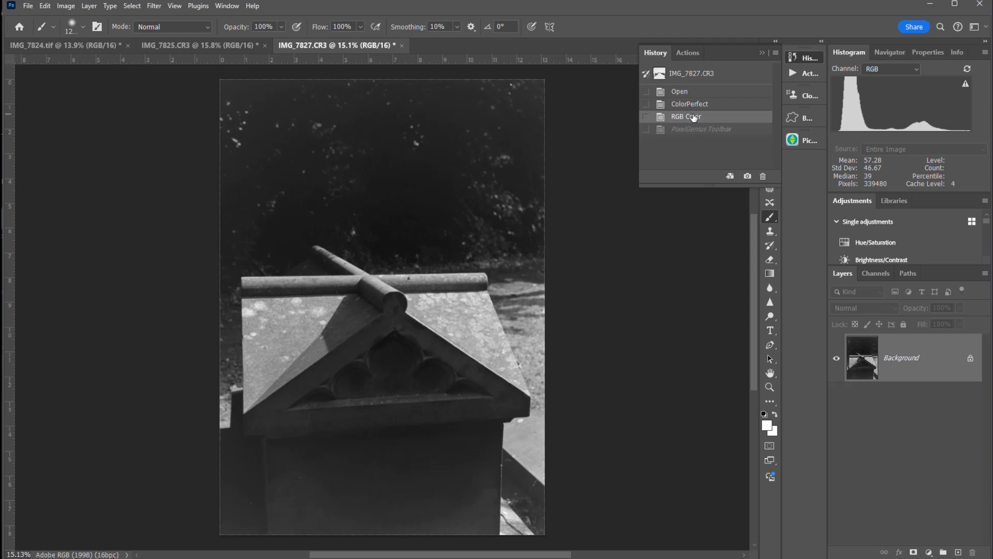
click(694, 130)
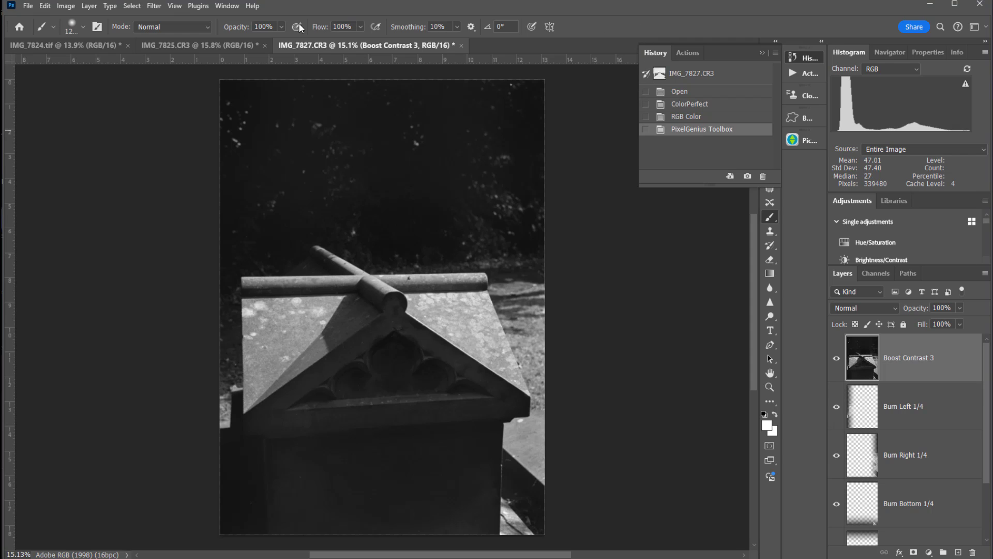
- Switch to IMG_7825.CR3 and start a PhotoKit 2 batch with Boost Contrast 3 from the Contrast Corrections set
click(214, 46)
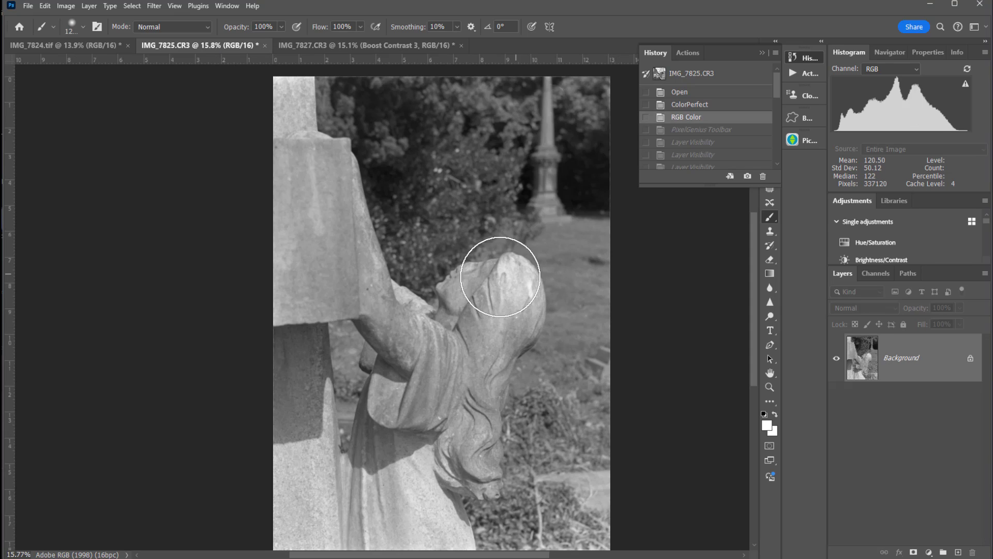
scroll(528, 274, down, 1)
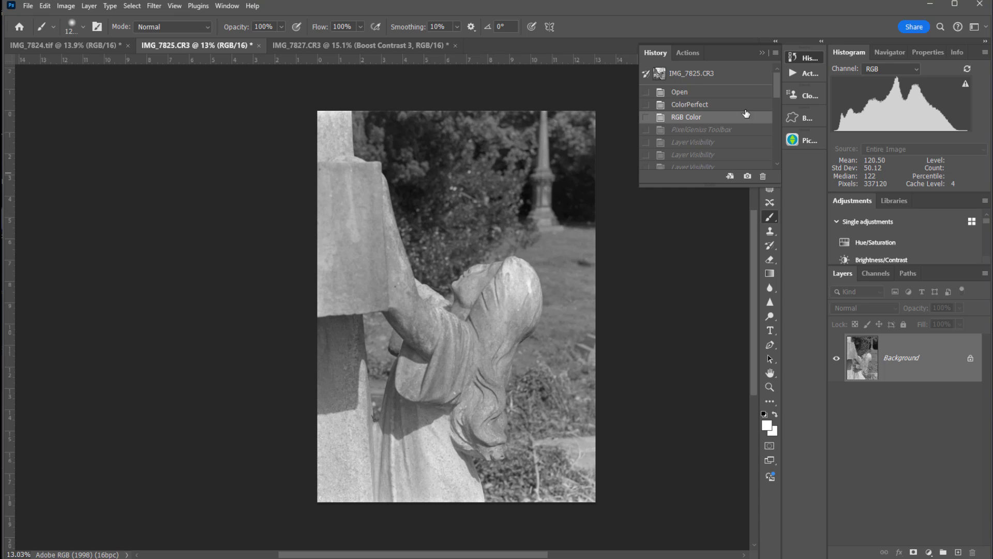
click(759, 52)
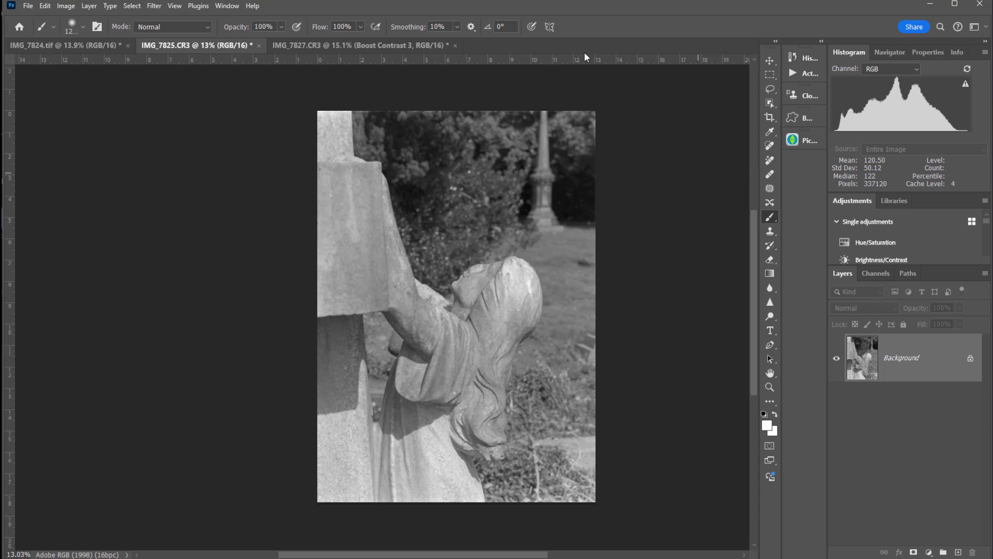
click(29, 6)
mouse_move(82, 268)
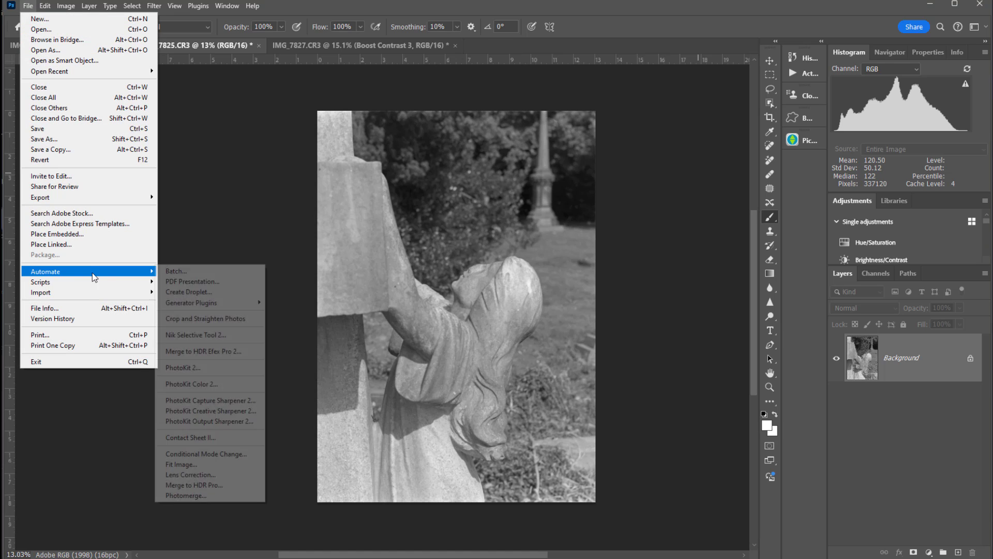
click(194, 368)
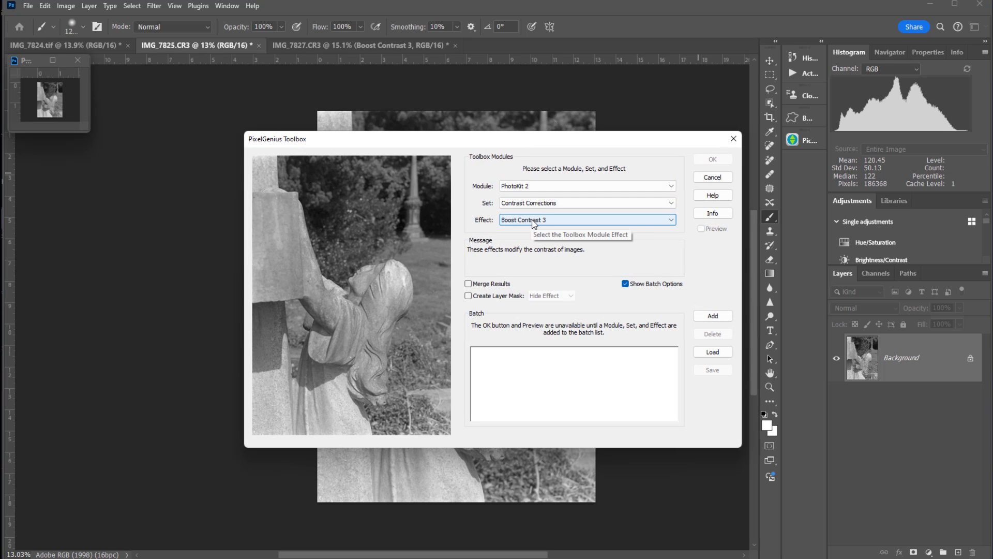
click(718, 317)
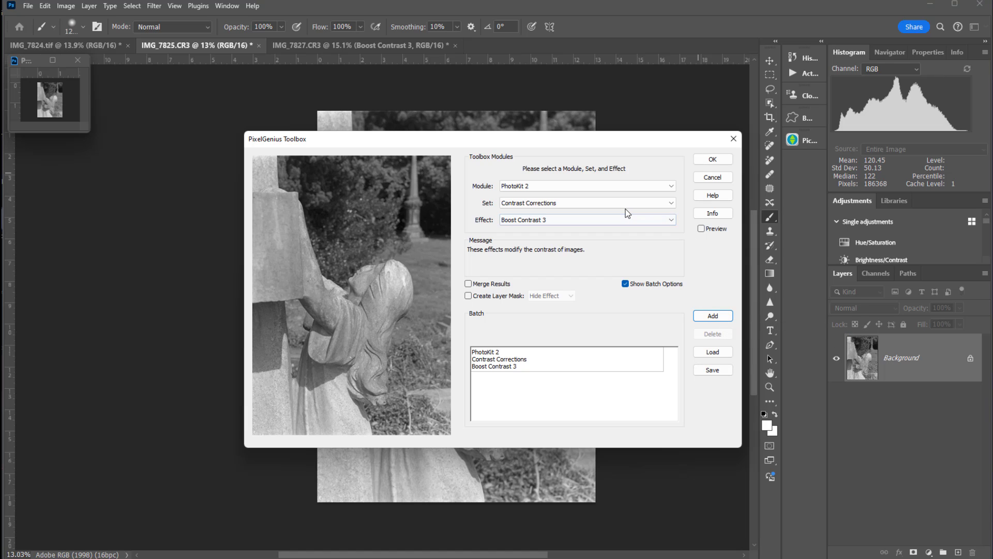
- Add the Plus 1/2 effect from the Tone Corrections set to the batch
click(570, 204)
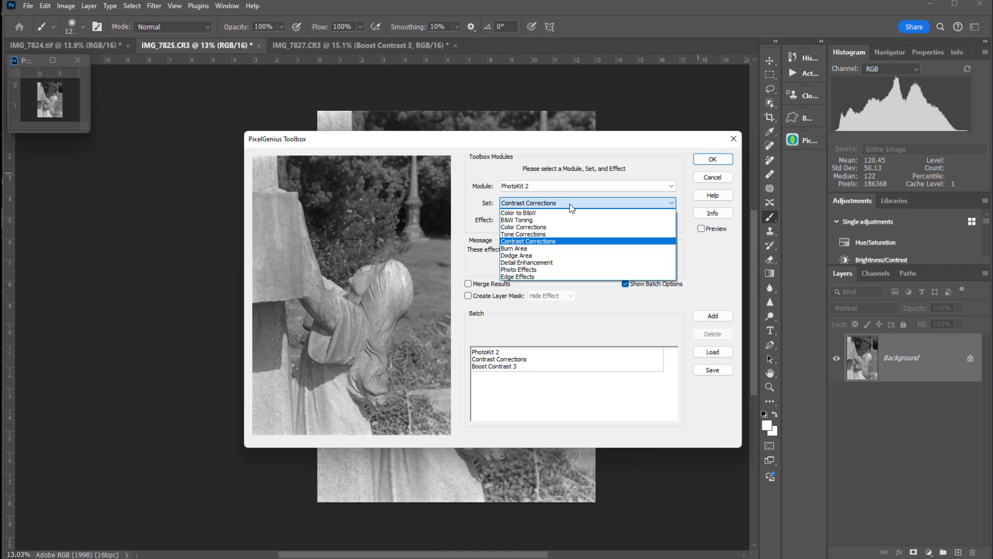
click(531, 235)
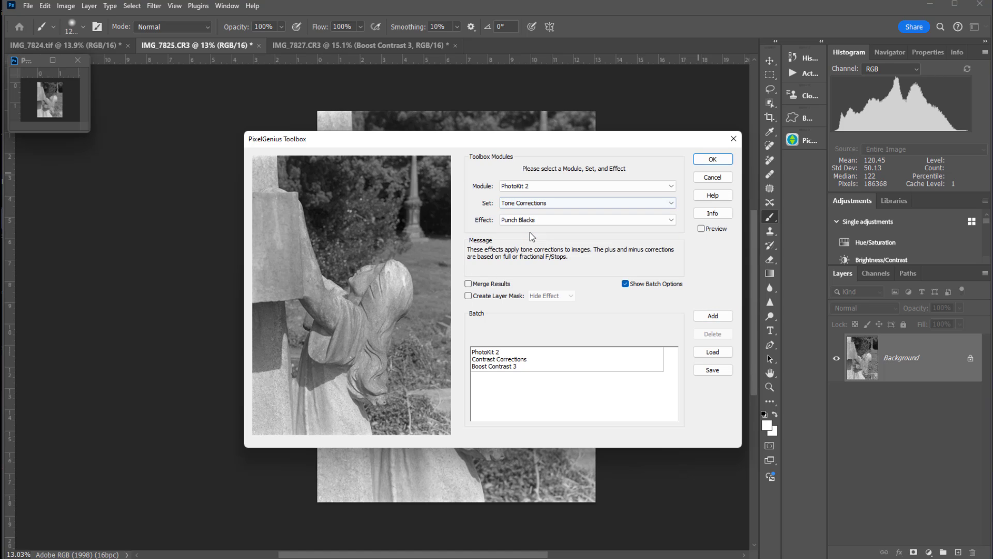
click(531, 219)
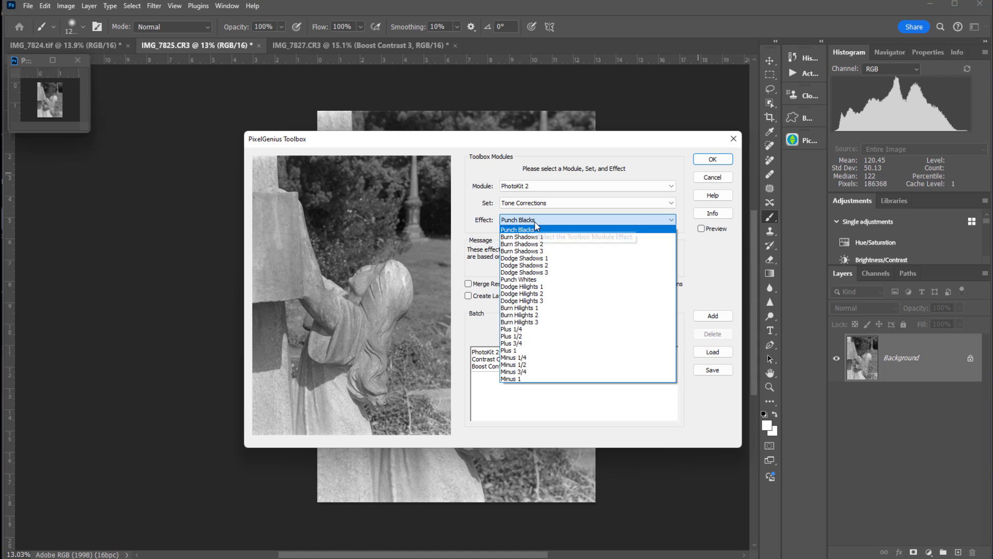
click(513, 336)
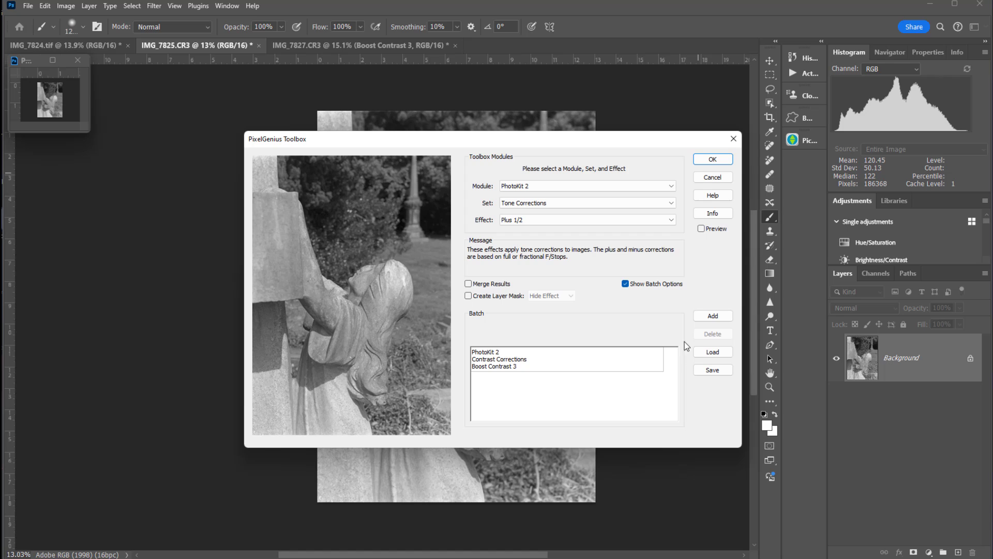
click(719, 317)
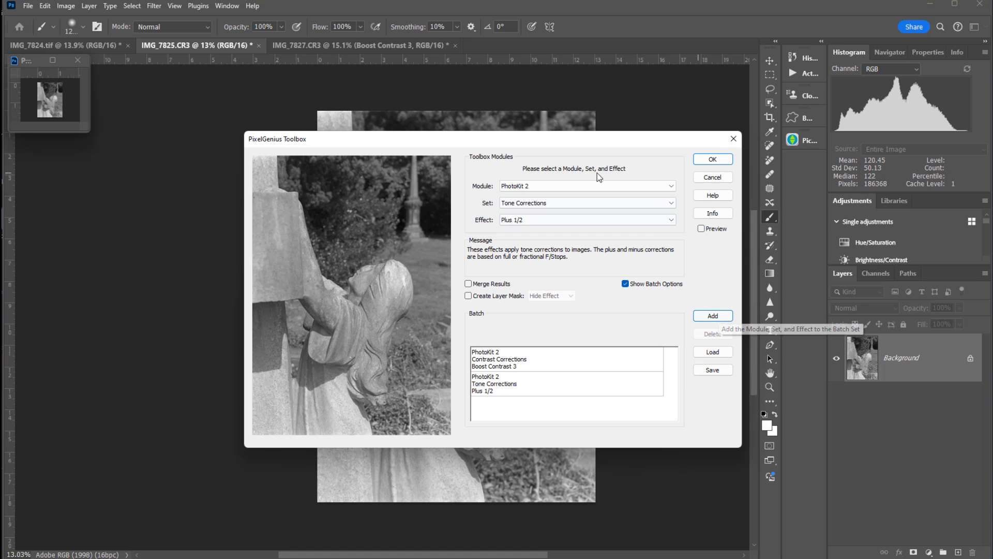
- Add Platinum Tone from the B&W Toning set to the batch and apply the whole batch to the statue photo
click(564, 204)
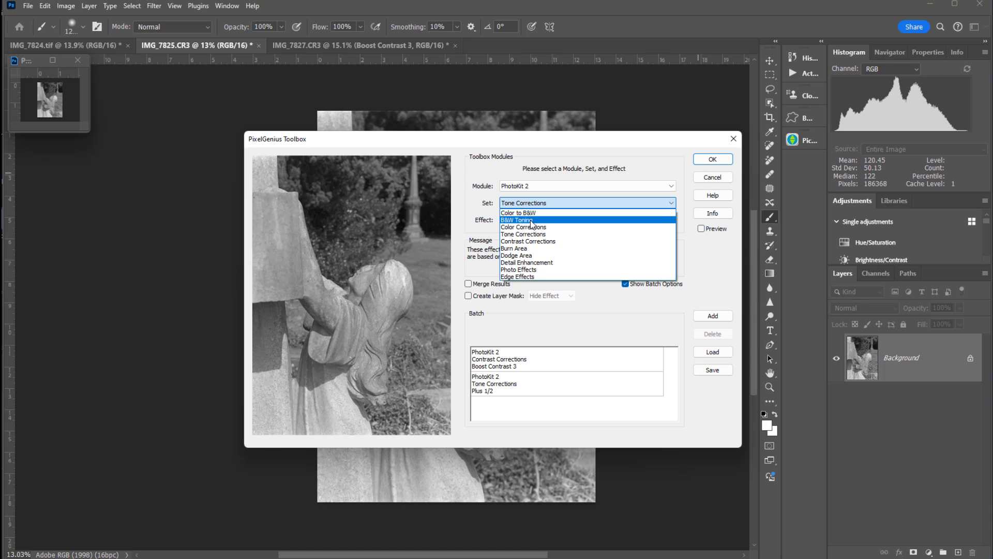
click(531, 220)
click(570, 219)
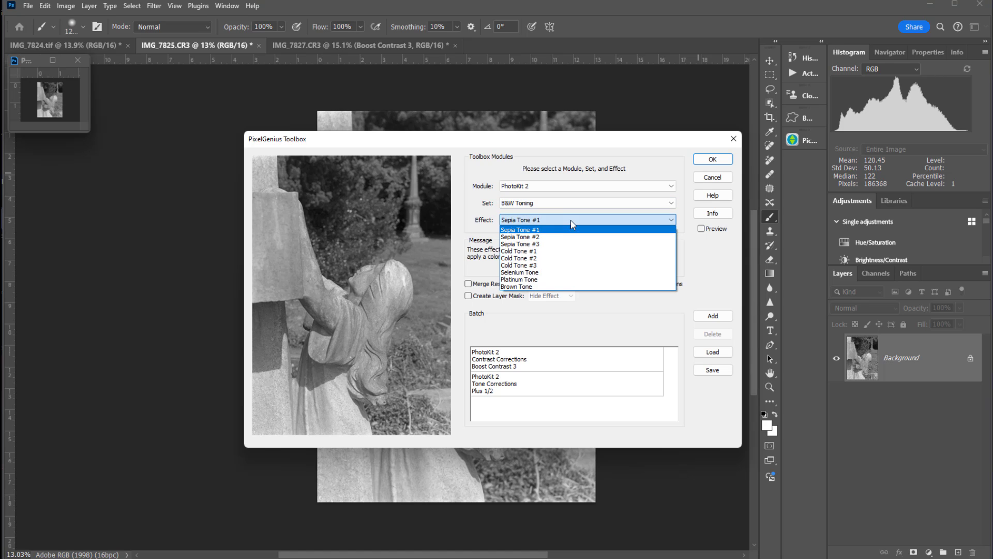
click(529, 280)
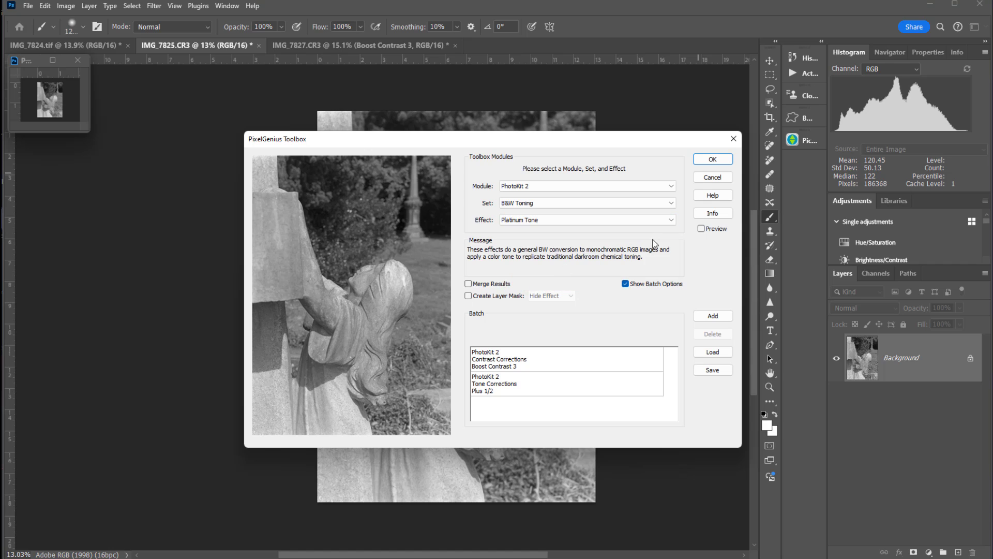
click(719, 316)
click(712, 159)
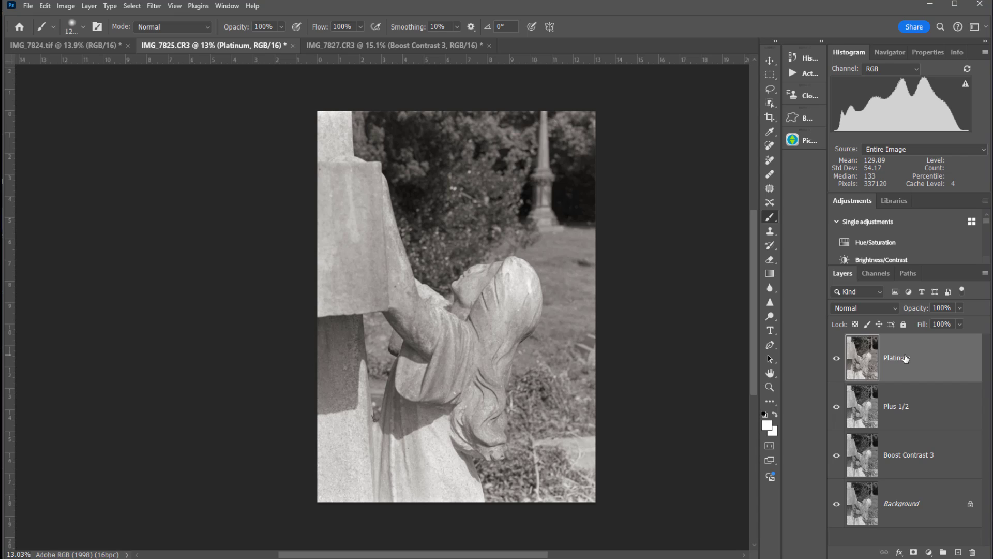
- Lower the Platinum layer's opacity to 76%
click(959, 308)
drag(952, 322, 948, 322)
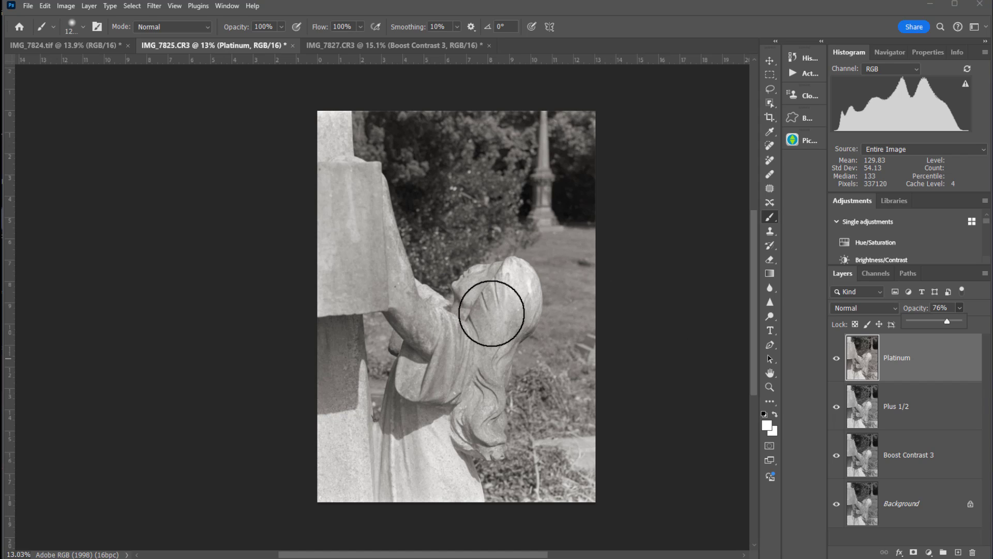
- Add a black layer mask to the Plus 1/2 layer and paint white on it over the statue
click(924, 410)
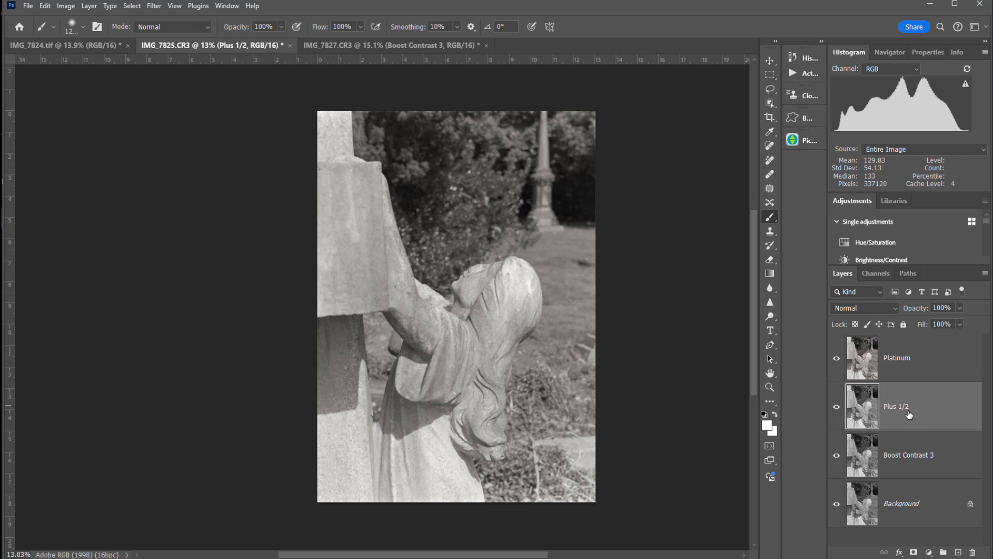
alt+click(913, 553)
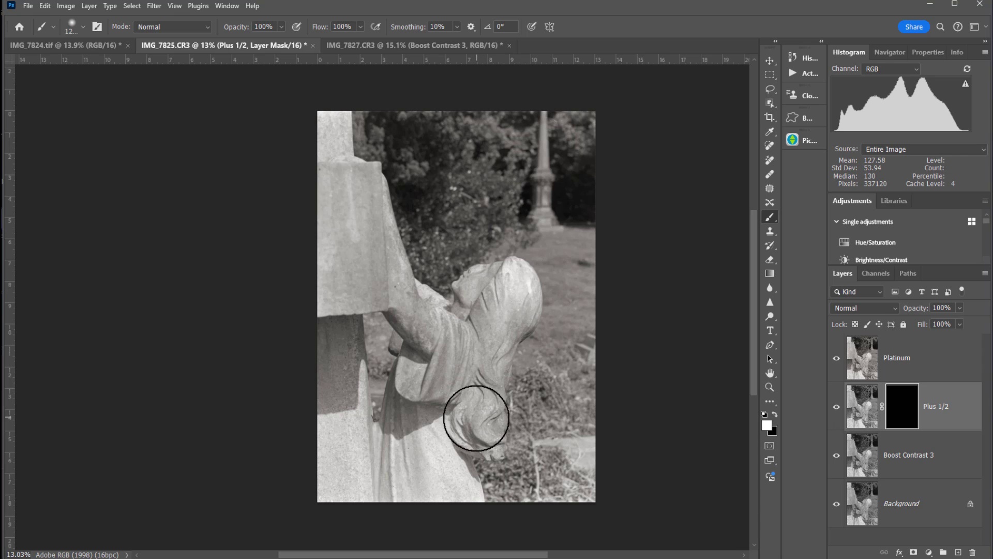
drag(469, 378, 472, 378)
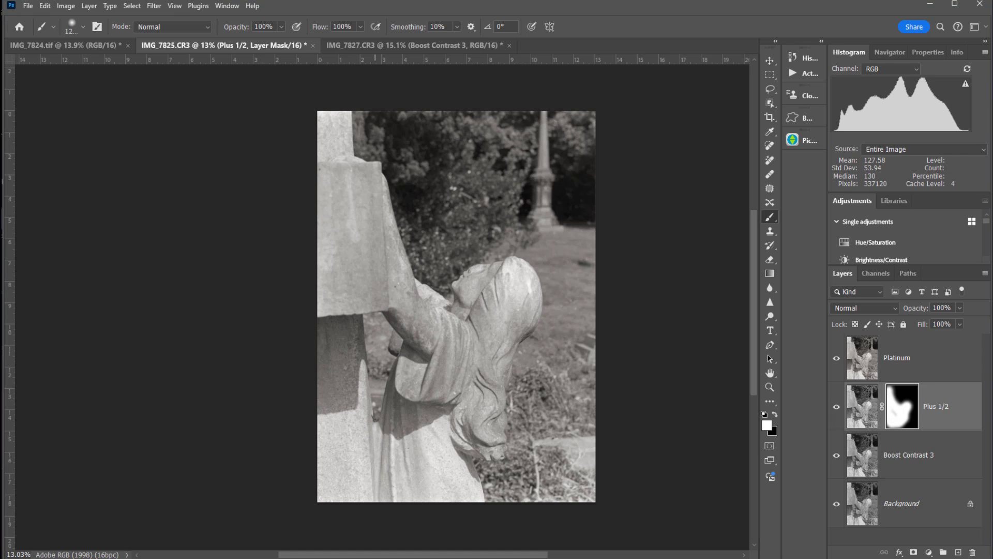
- Apply PhotoKit 2's High Pass Sharpen 2 effect from the Detail Enhancement set above the Platinum layer
click(920, 359)
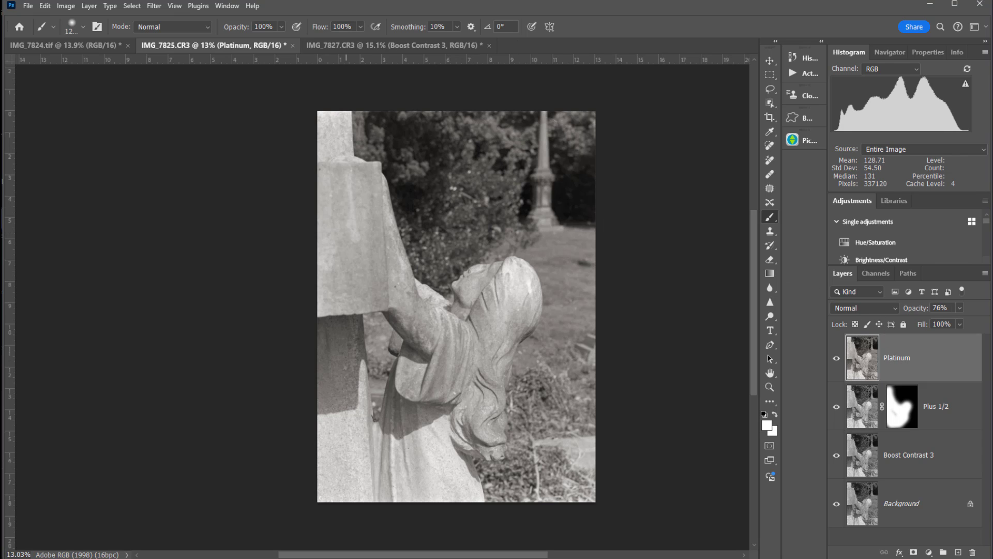
scroll(468, 272, up, 5)
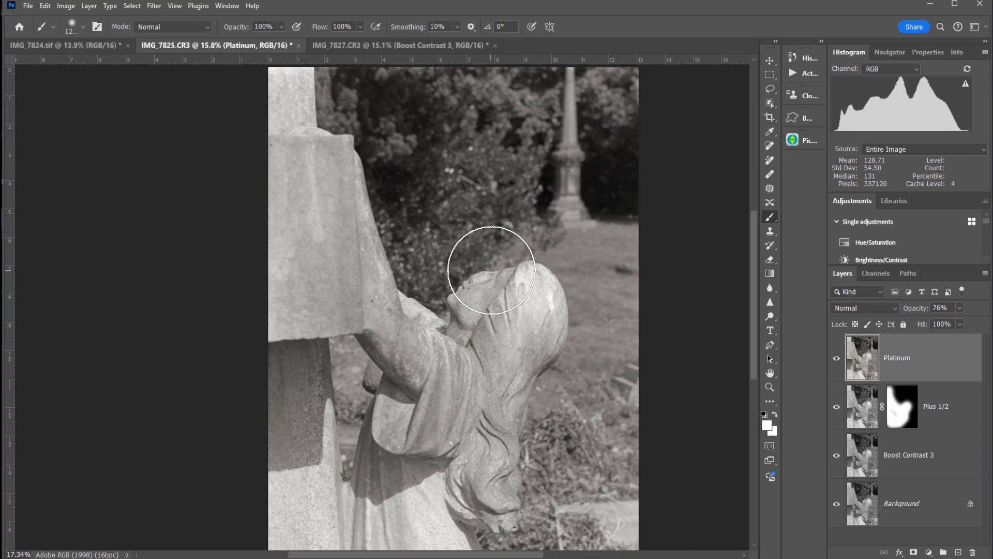
scroll(463, 286, up, 2)
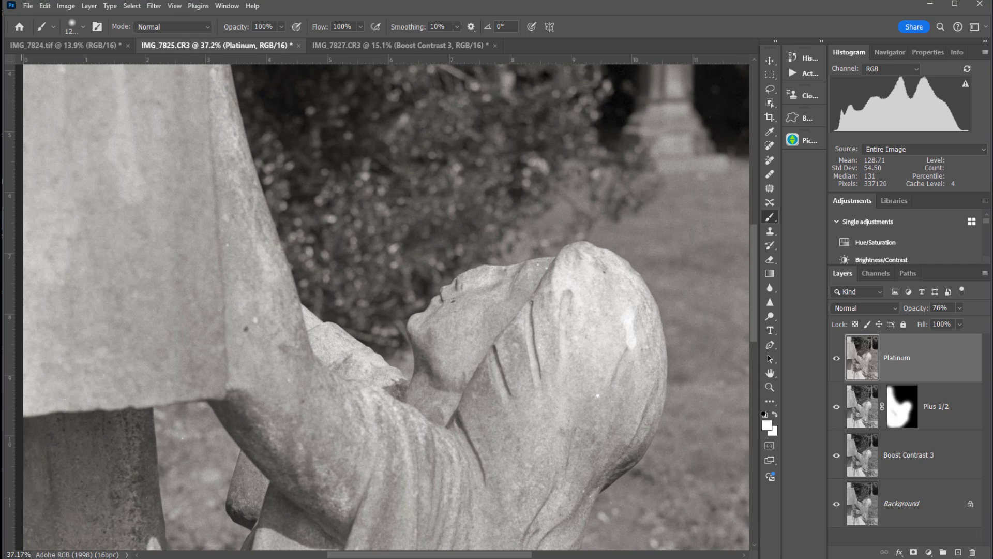
click(29, 6)
mouse_move(103, 271)
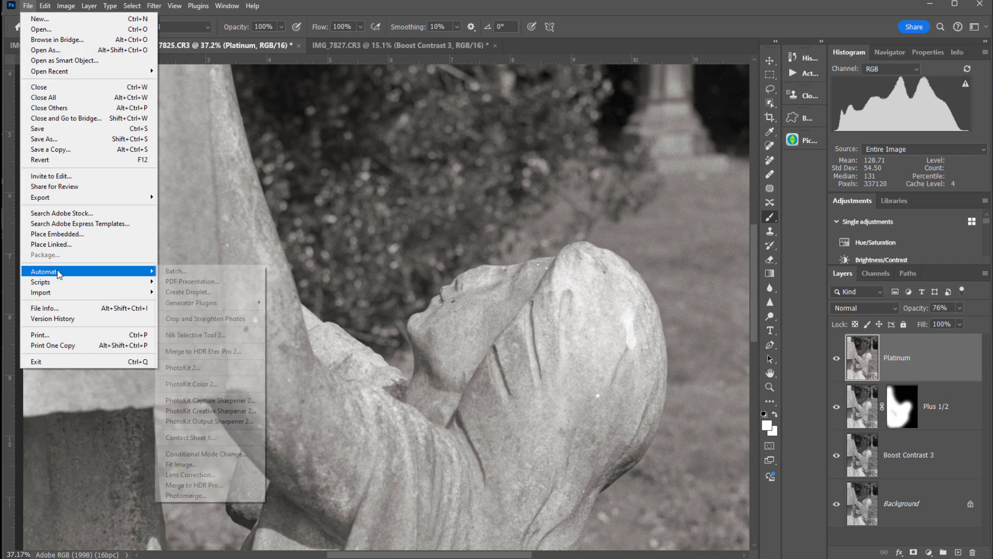
click(230, 367)
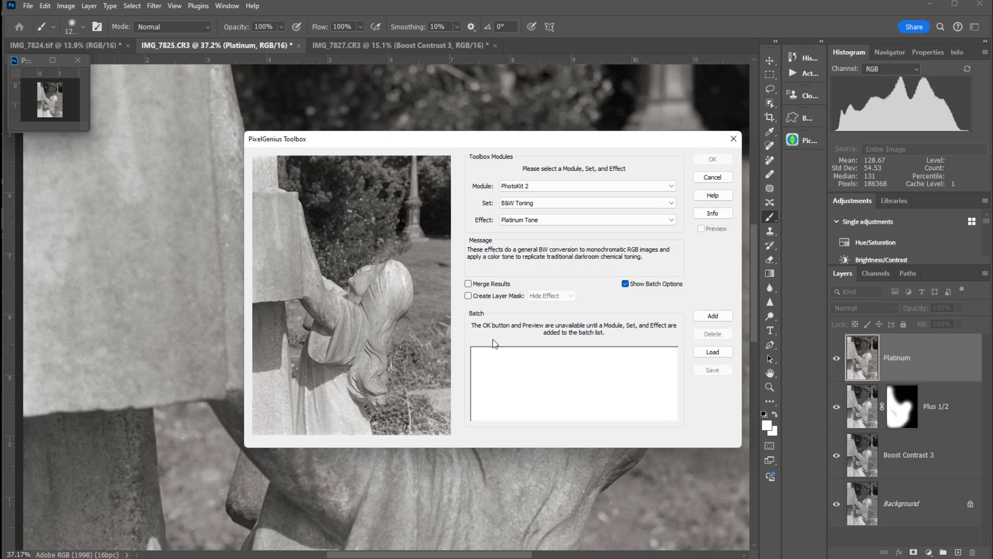
click(536, 203)
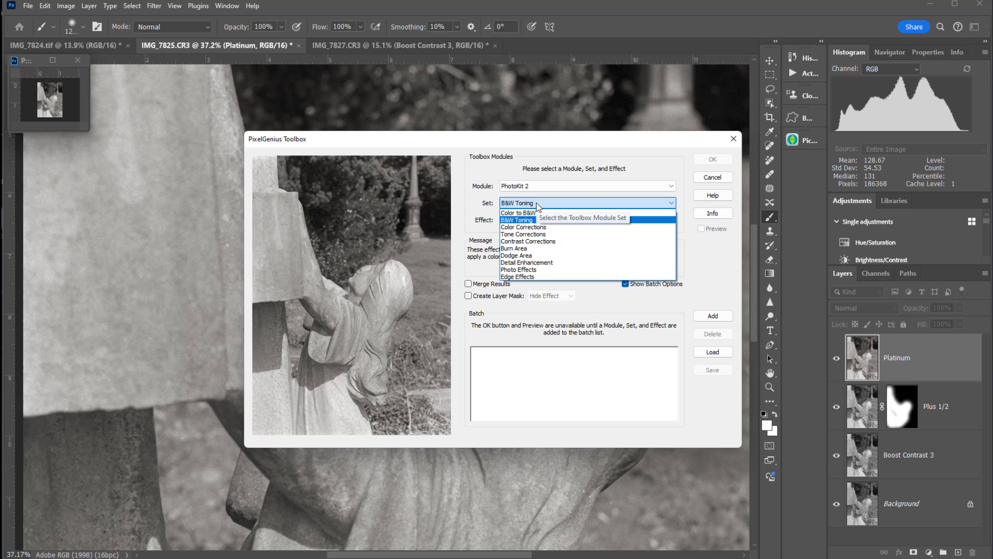
click(537, 262)
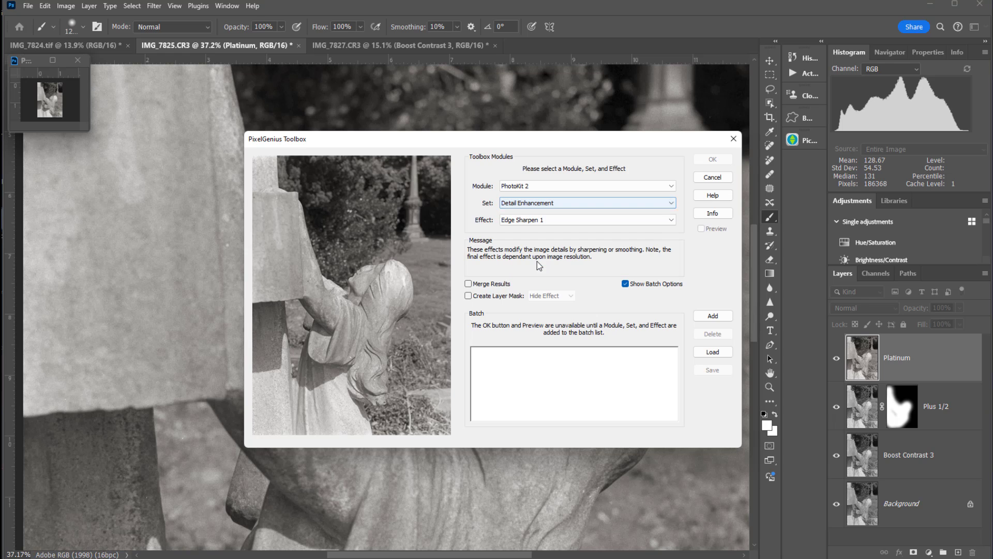
click(533, 221)
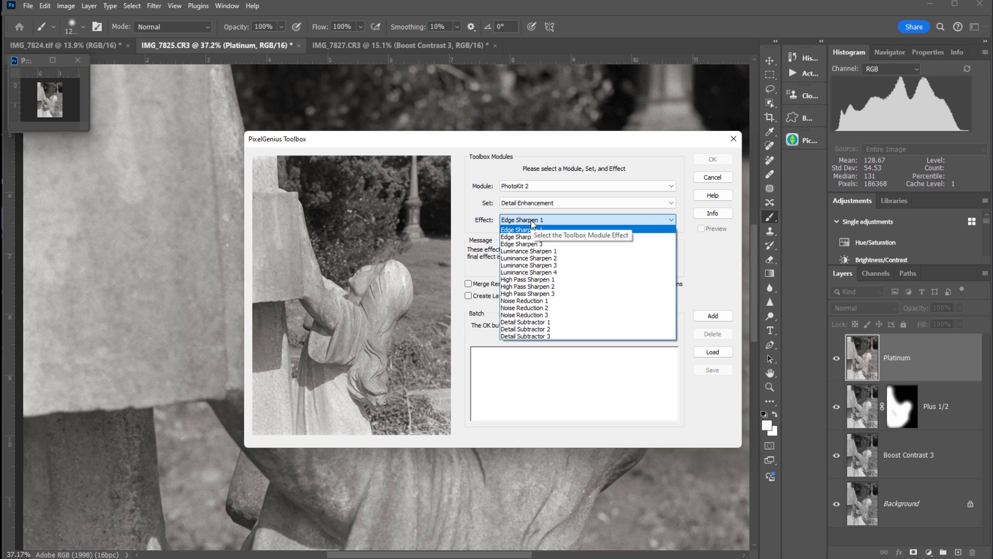
click(550, 287)
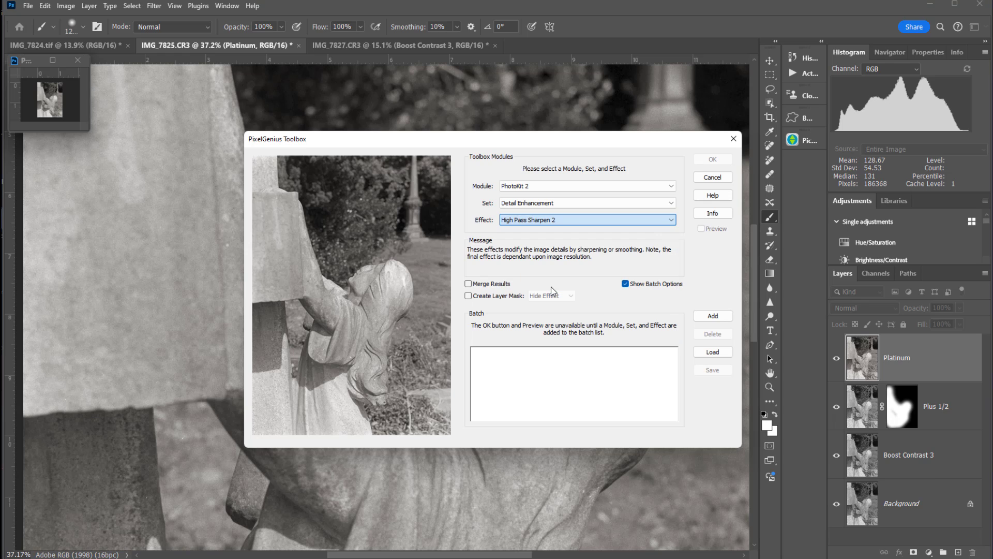
click(710, 316)
click(712, 160)
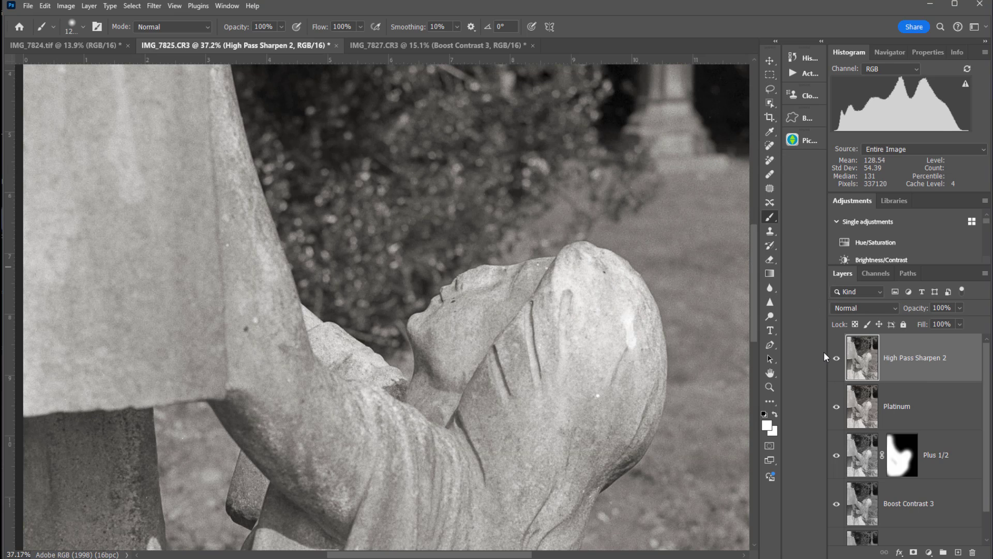
- Compare the statue's detail with the High Pass Sharpen 2 layer hidden and shown
click(836, 360)
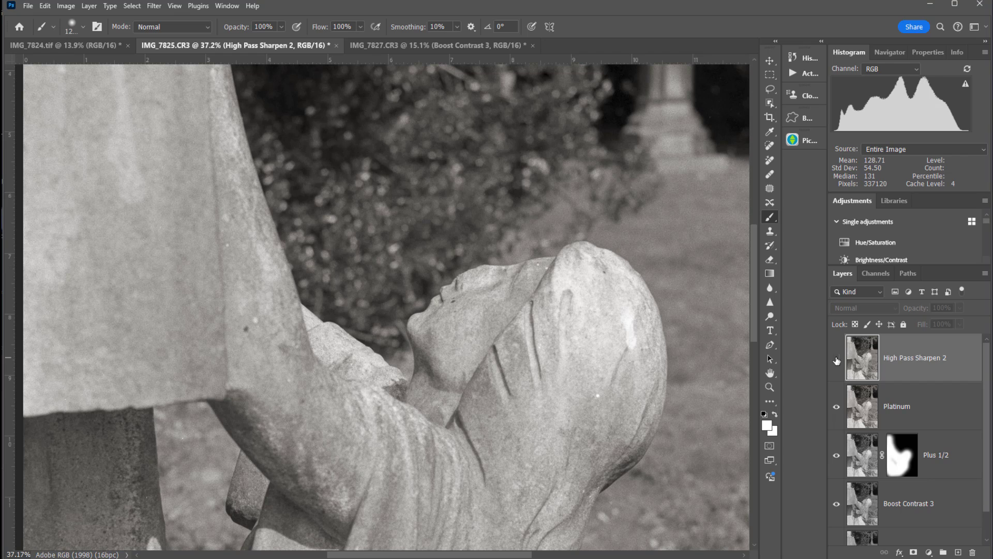
click(836, 361)
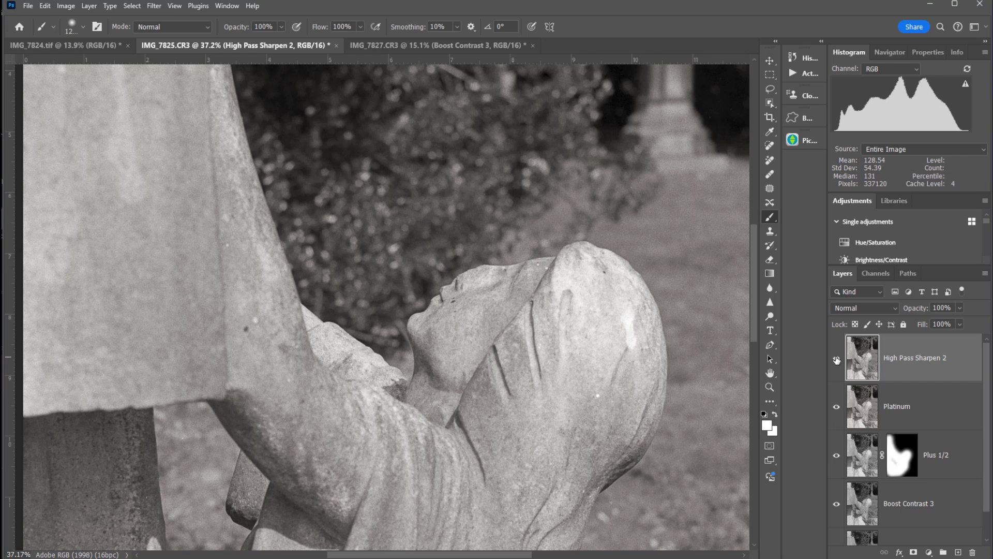
- Add a black layer mask to the High Pass Sharpen 2 layer and paint white on it over the statue's head, drapery and hair
click(836, 361)
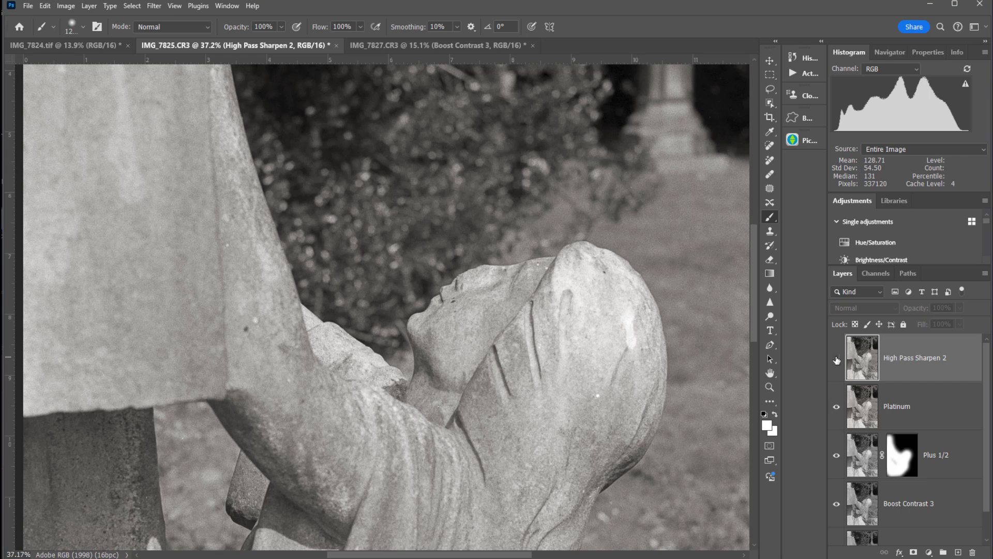
click(837, 361)
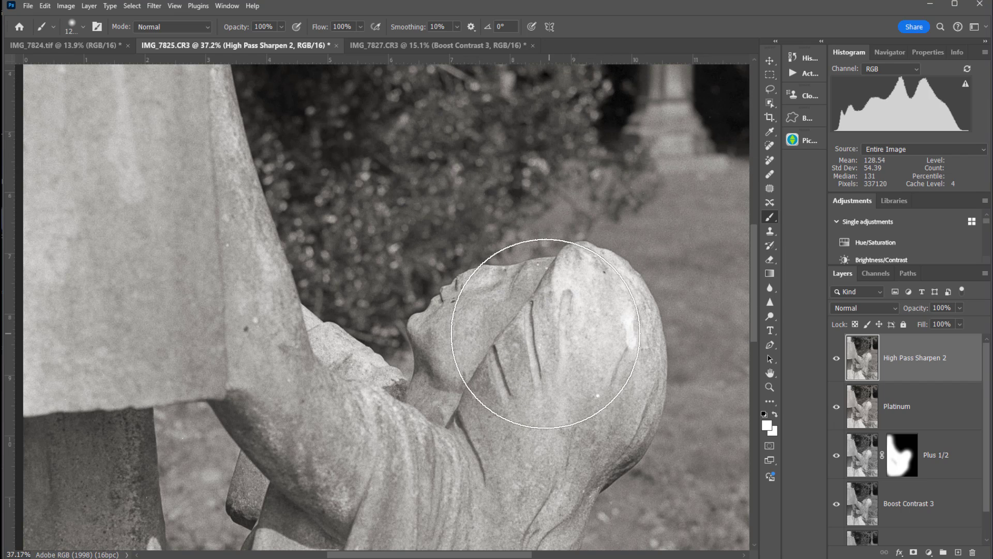
alt+click(913, 553)
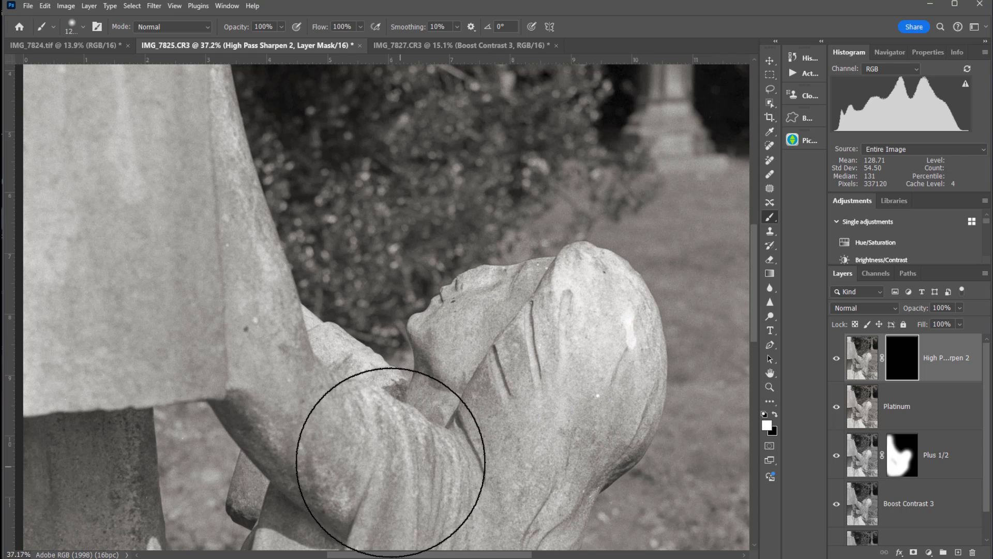
mouse_move(390, 462)
mouse_down()
mouse_move(481, 483)
mouse_move(513, 190)
mouse_up()
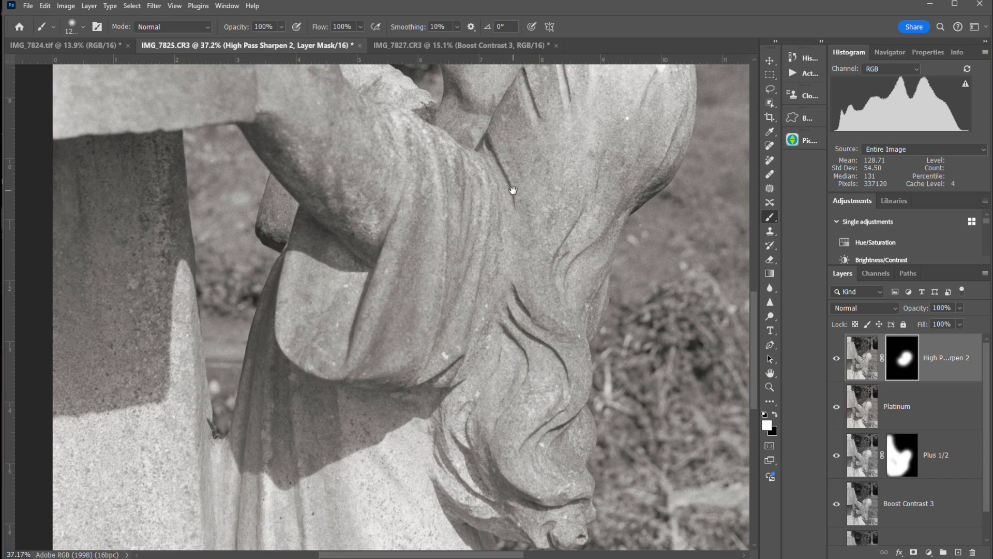
drag(472, 235, 456, 17)
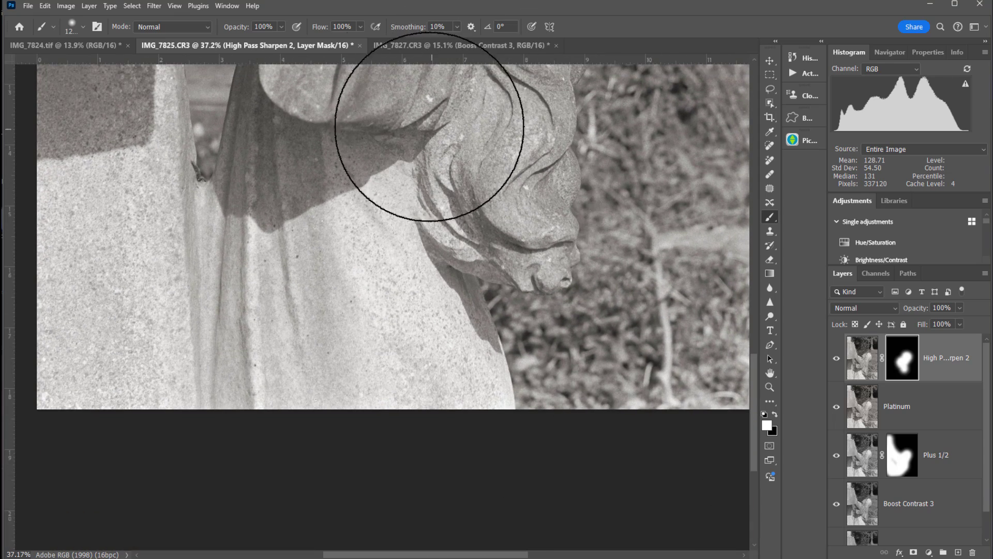
scroll(464, 329, down, 2)
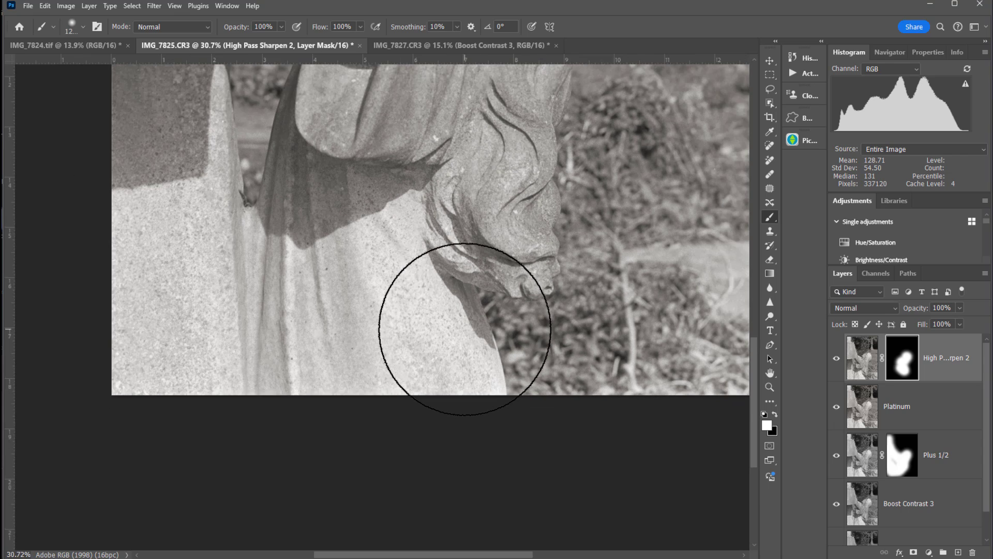
scroll(465, 329, down, 5)
scroll(515, 242, up, 2)
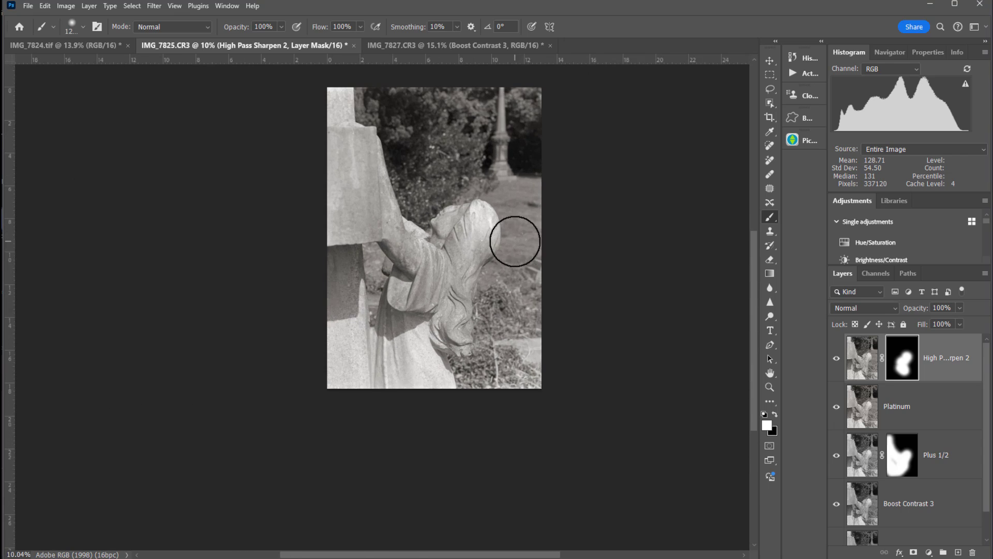
mouse_move(490, 234)
mouse_down()
mouse_move(477, 324)
mouse_move(500, 278)
mouse_up()
scroll(481, 315, up, 5)
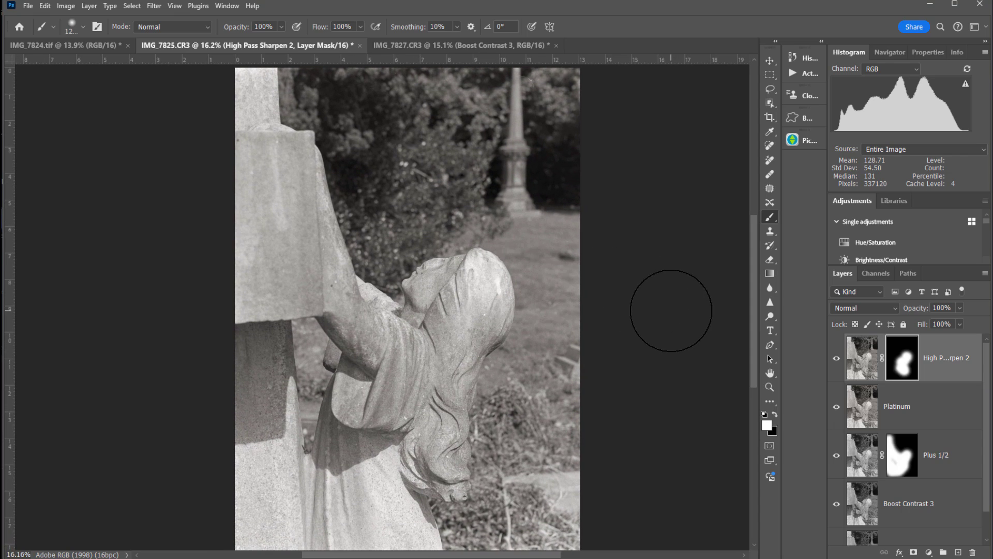
- Compare the photo at its RGB Color history state with the latest Brush Tool state, leaving the latest state active
click(793, 55)
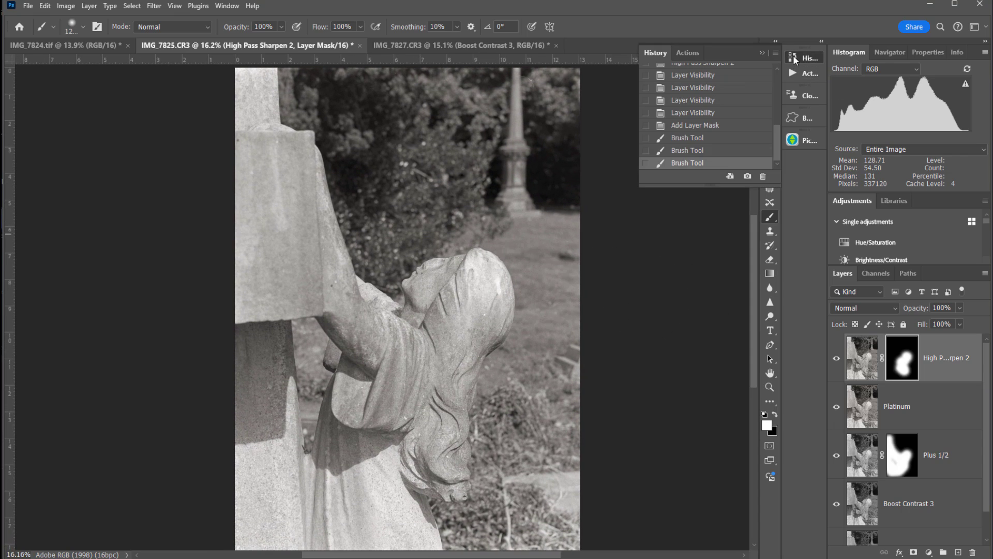
drag(777, 131, 781, 79)
click(701, 117)
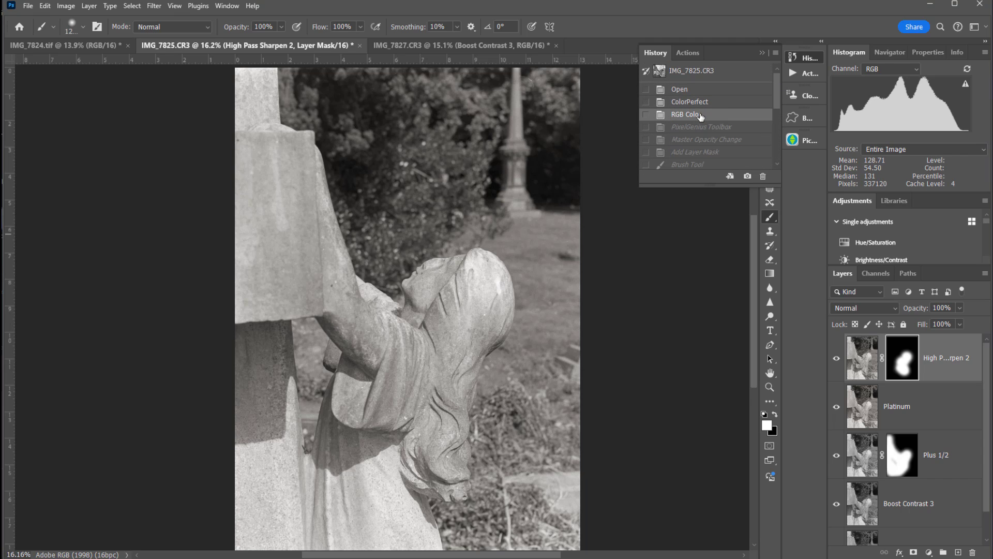
drag(773, 97, 774, 158)
click(692, 164)
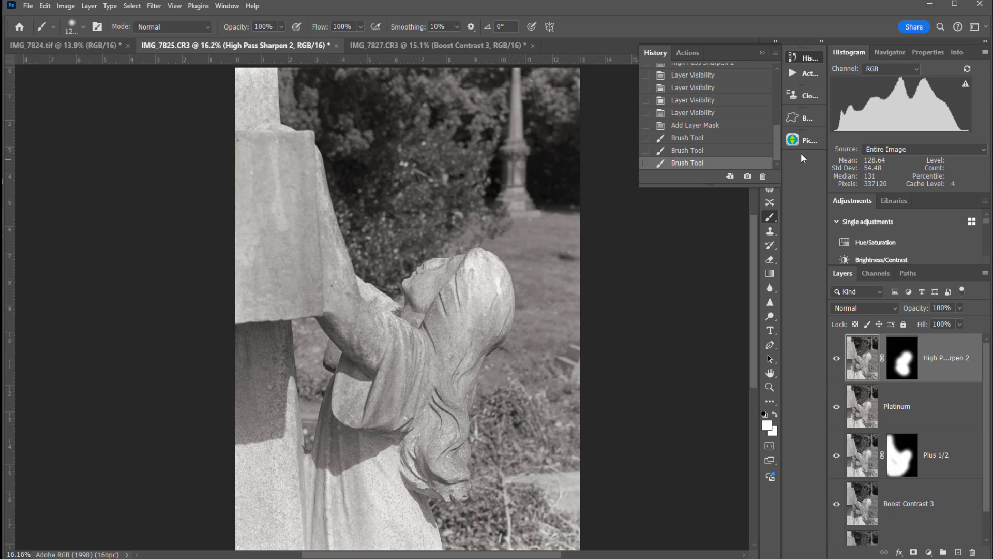
- Switch to IMG_7824.tif and start a PhotoKit 2 batch with the Burn 4 Corners effect from the Burn Area set
click(92, 43)
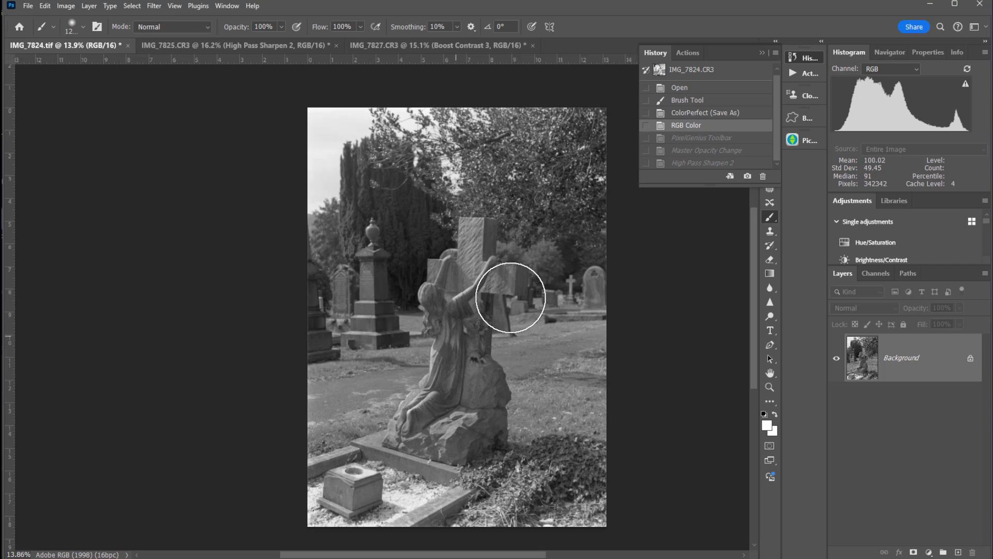
click(761, 53)
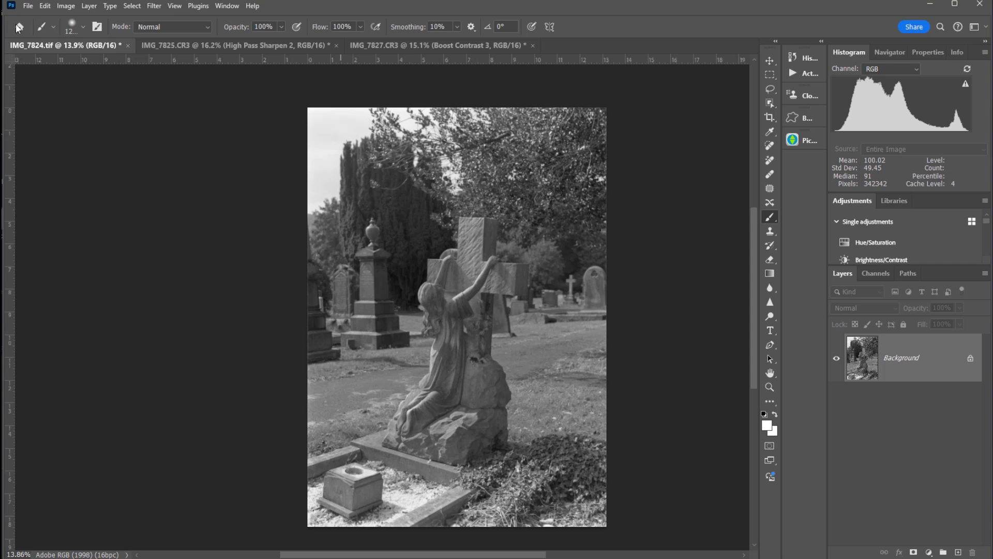
click(32, 7)
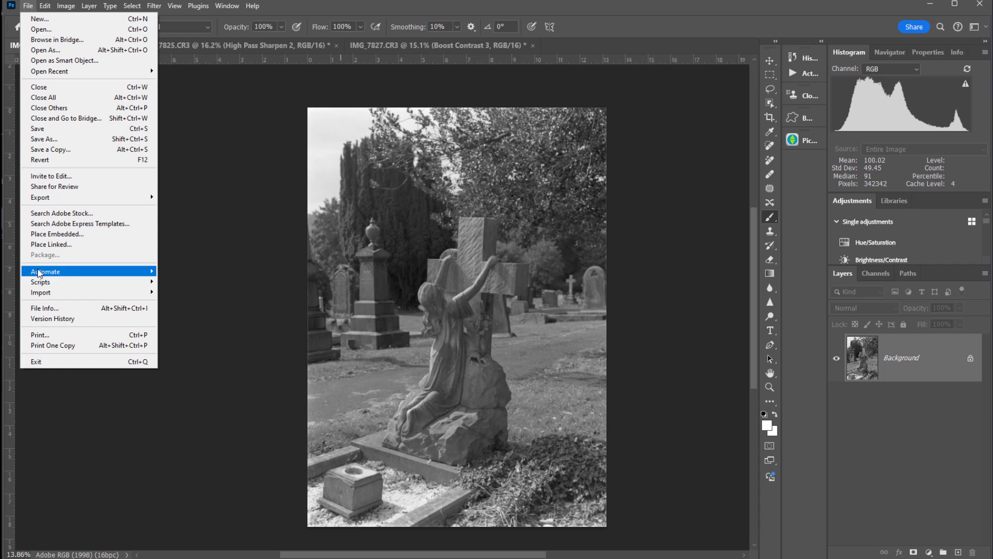
mouse_move(40, 272)
click(201, 366)
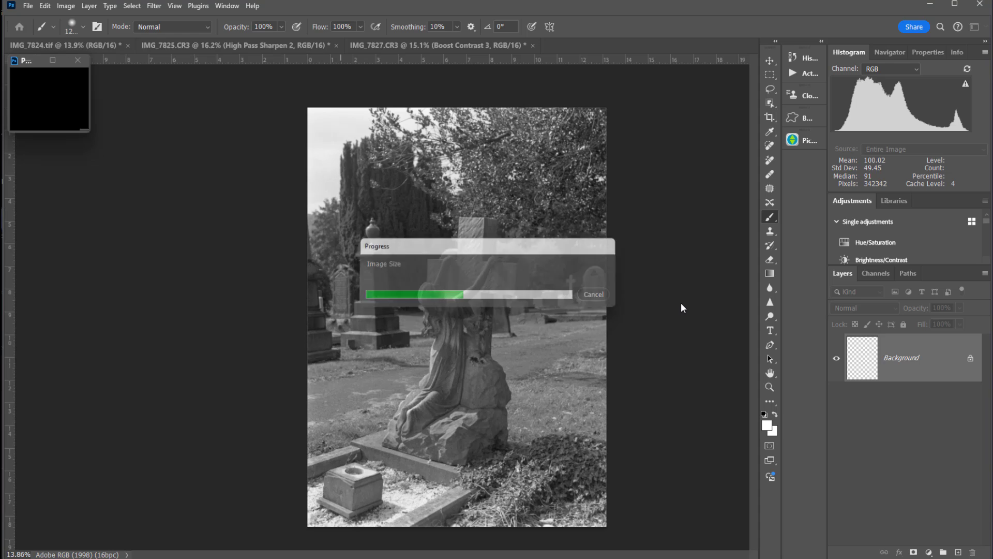
click(530, 202)
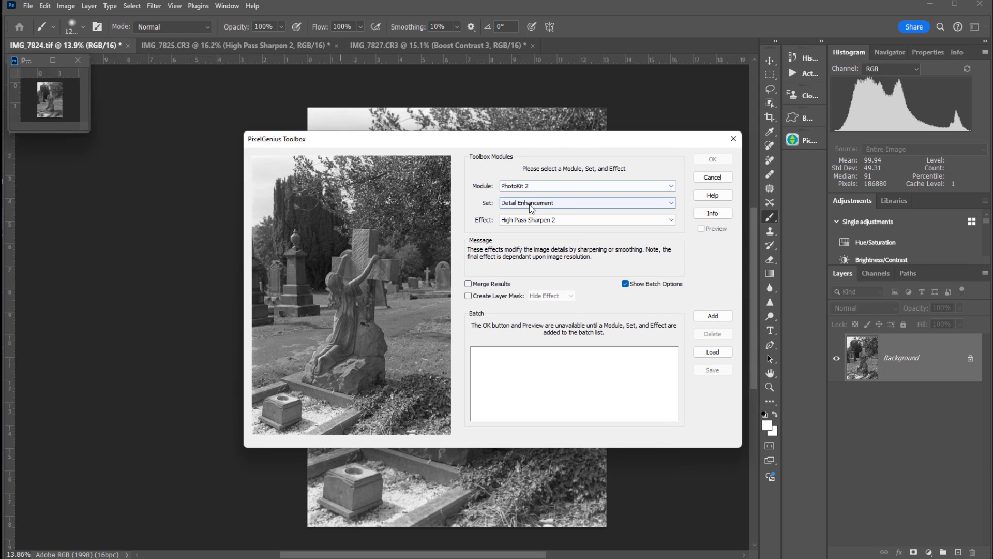
click(523, 249)
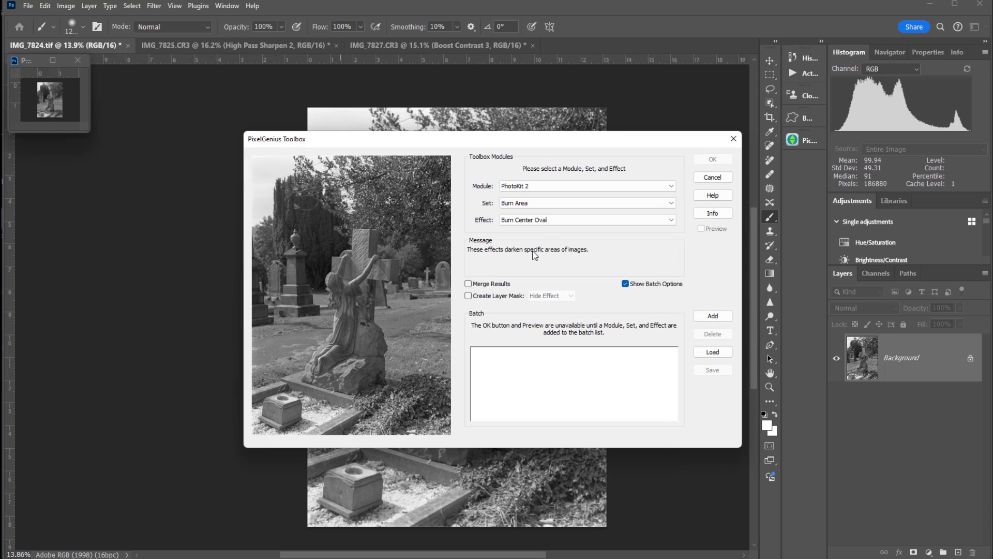
click(551, 219)
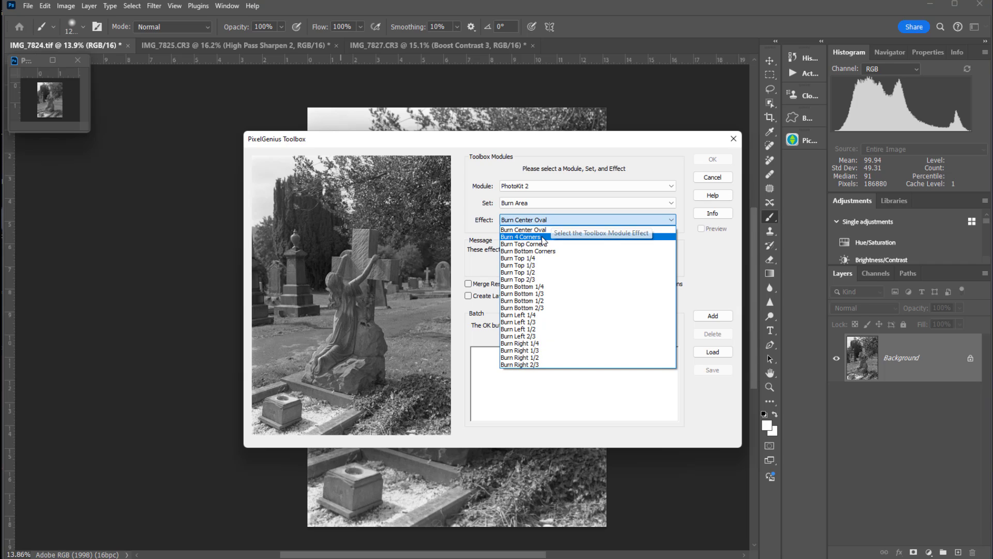
click(542, 237)
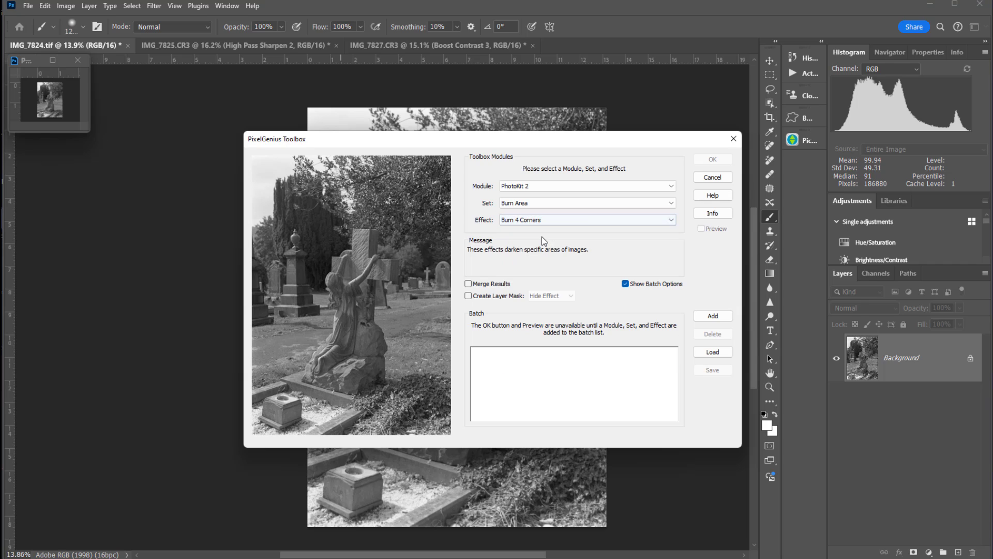
click(713, 316)
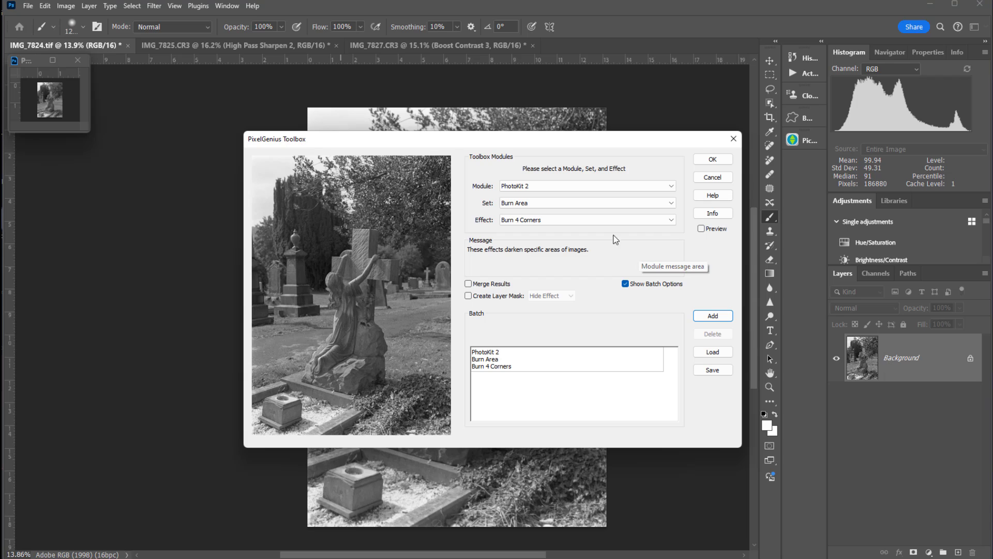
- Add the Dodge Center Oval effect from the Dodge Area set to the batch
click(517, 206)
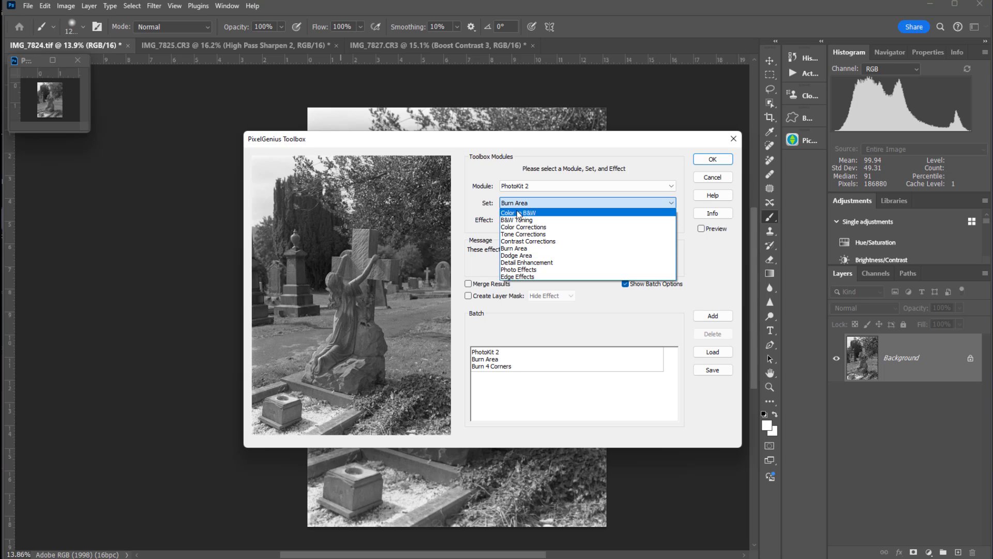
click(519, 255)
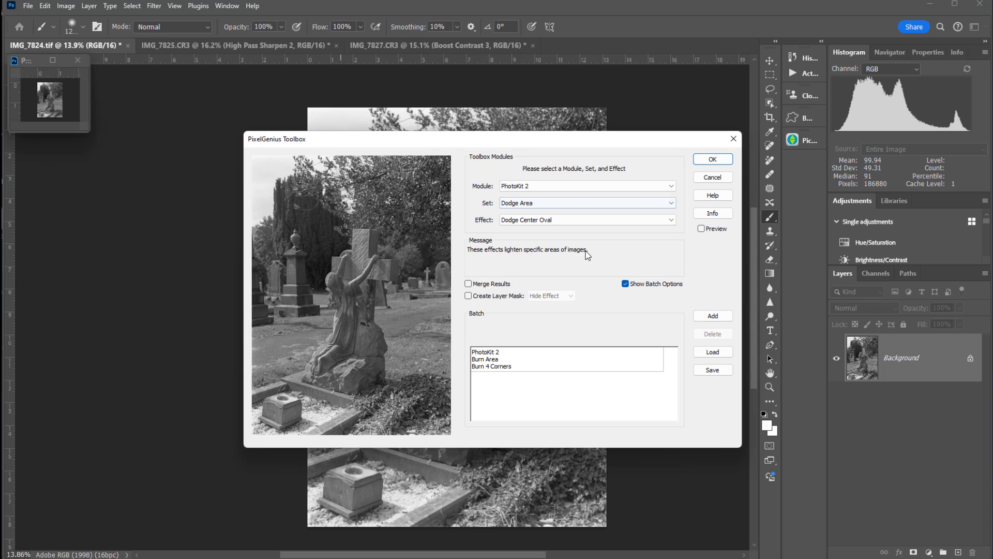
click(714, 317)
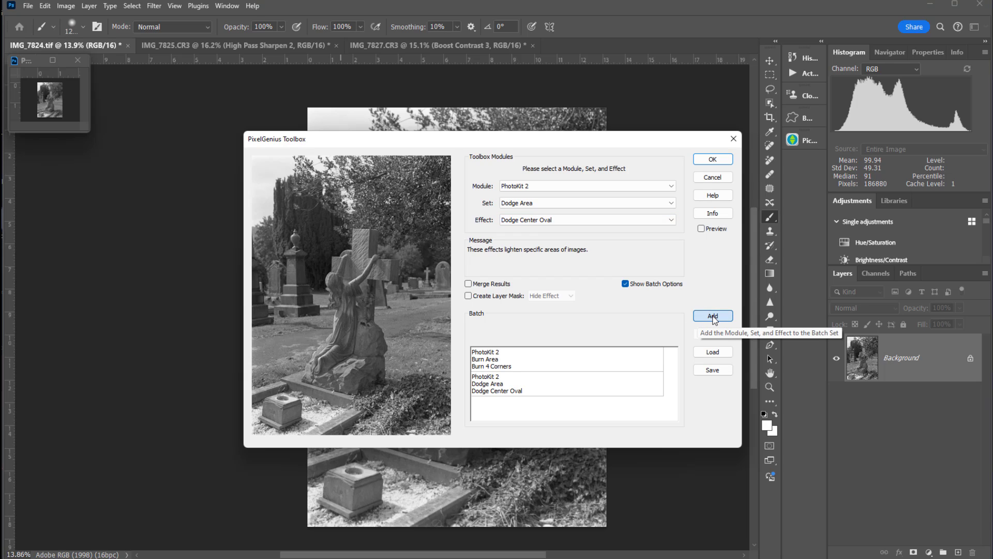
- Add the Platinum Tone effect from the B&W Toning set to the batch and apply the whole batch to the photo
click(533, 203)
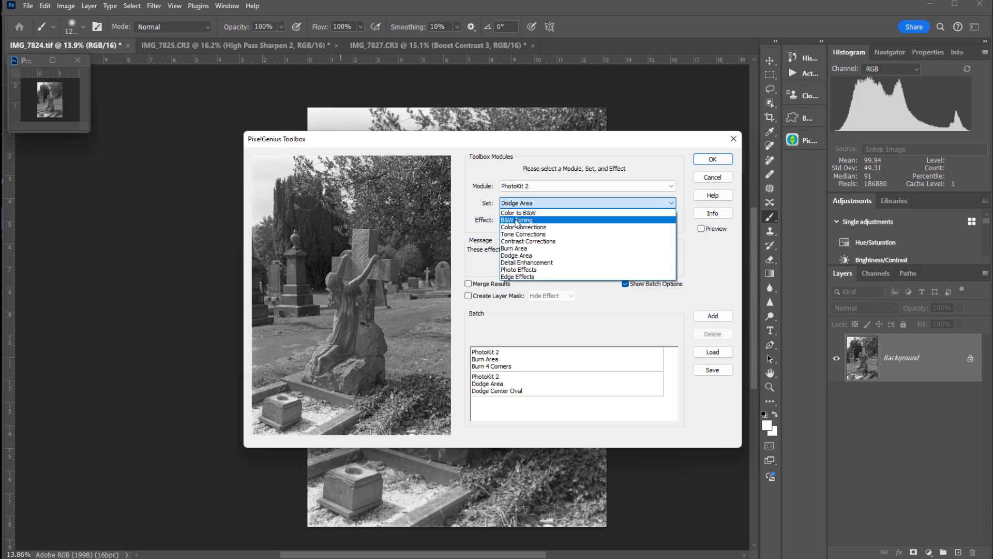
click(517, 220)
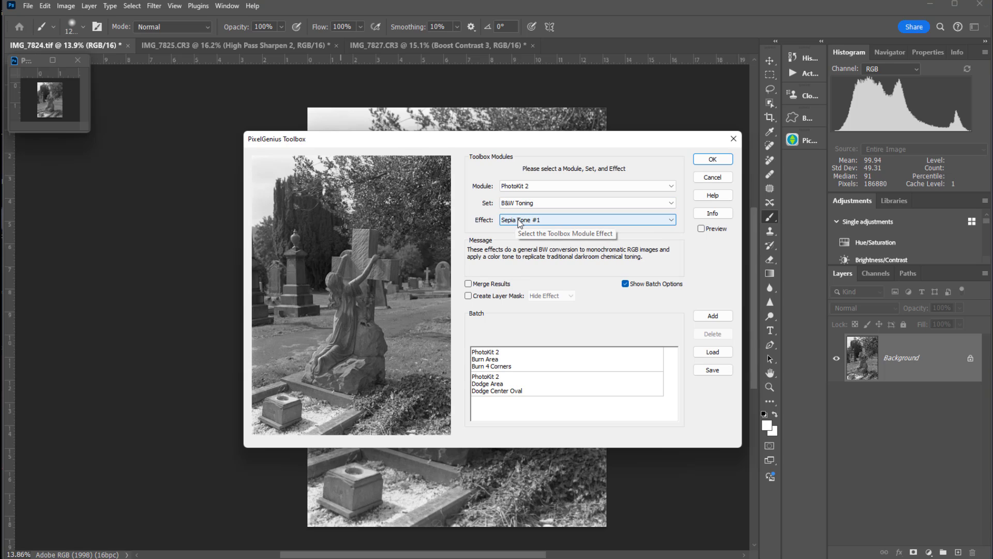
click(523, 220)
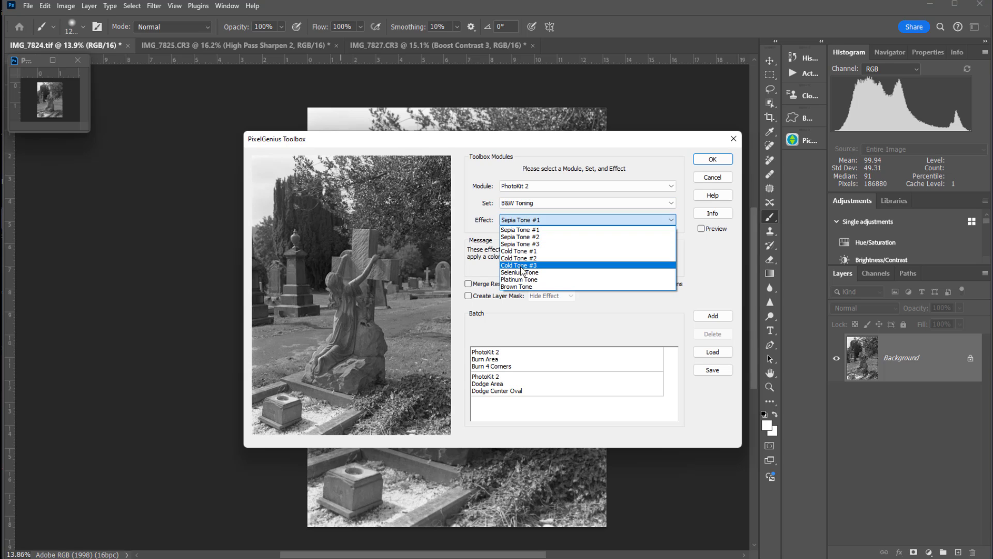
click(515, 280)
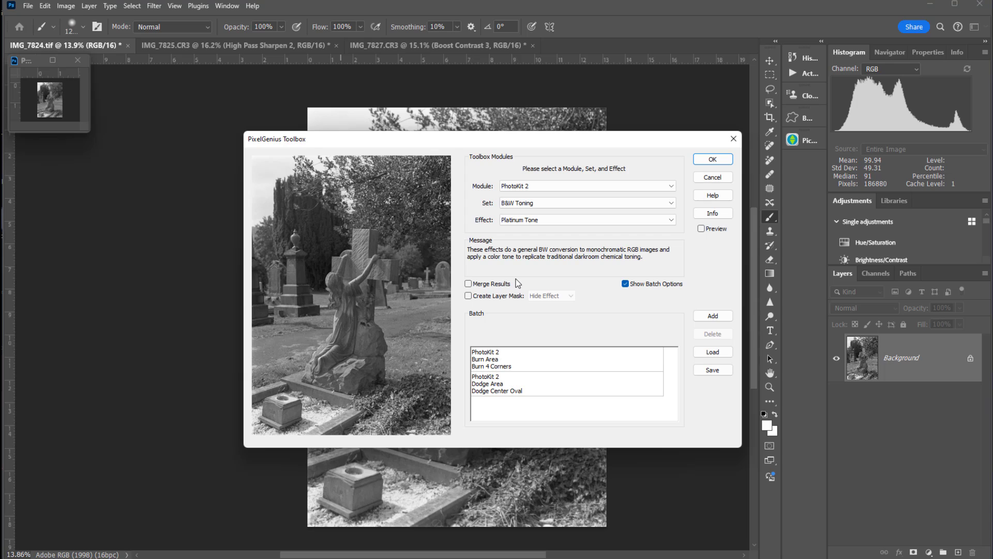
click(716, 315)
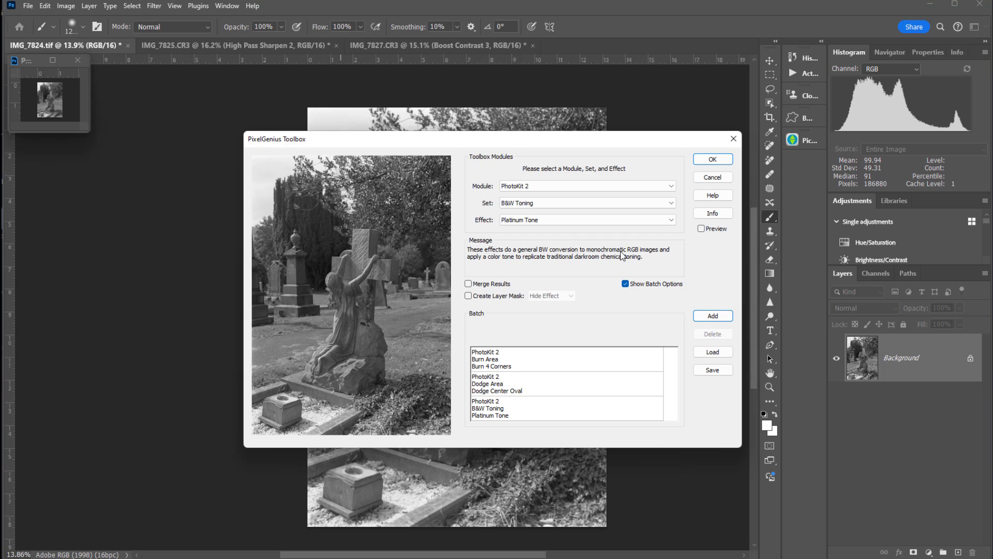
click(713, 159)
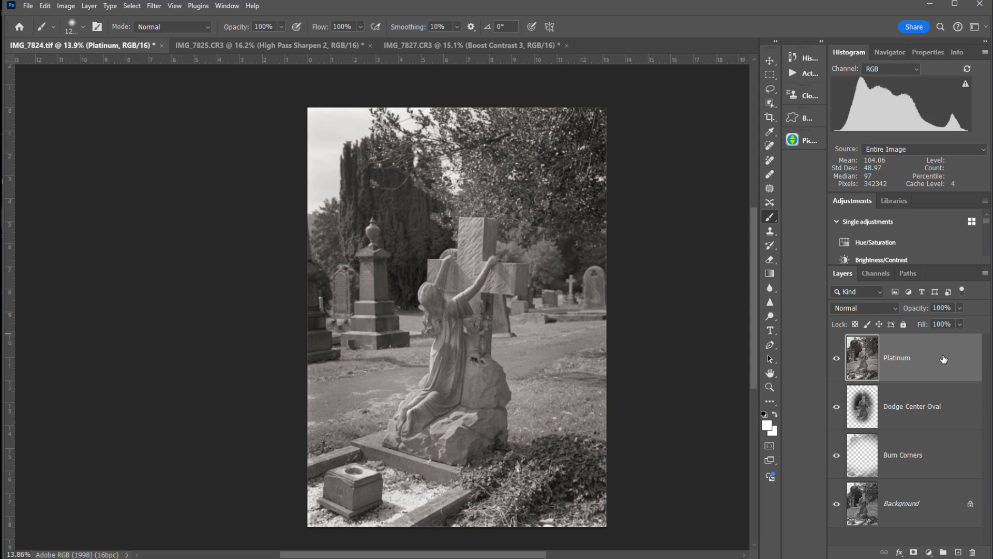
- Replace the Platinum layer with a PhotoKit 2 Selenium Tone effect from the B&W Toning set and lower its opacity to 51%
drag(943, 358, 972, 552)
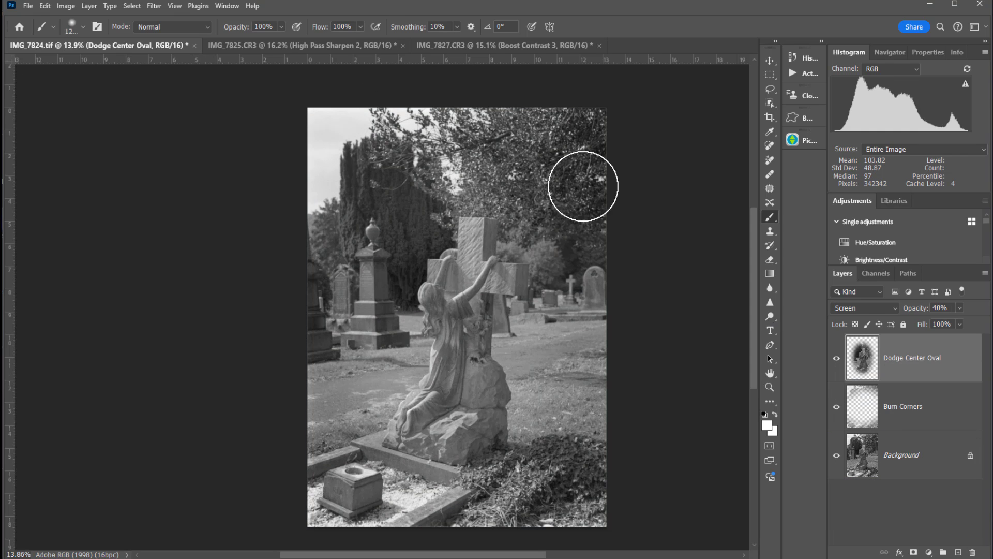
click(28, 6)
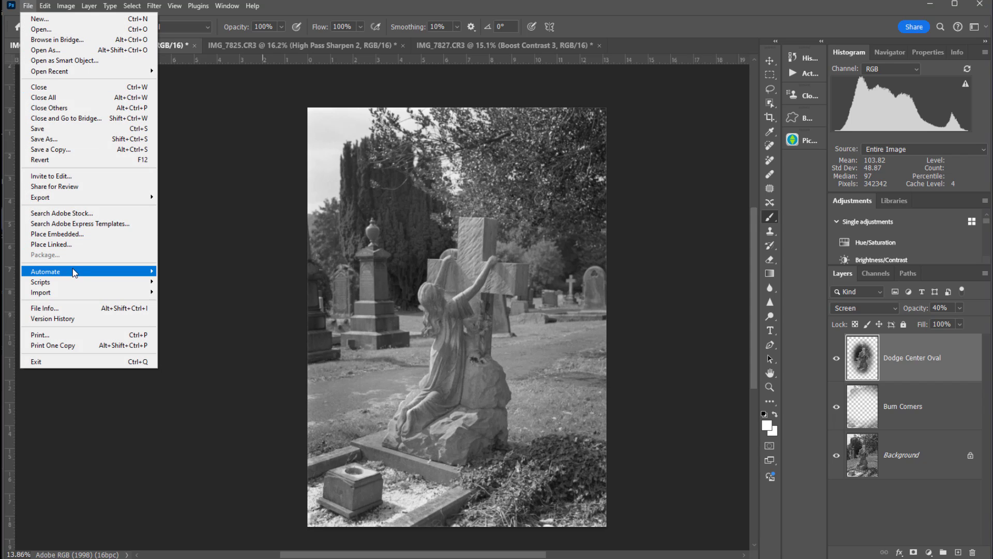
mouse_move(72, 269)
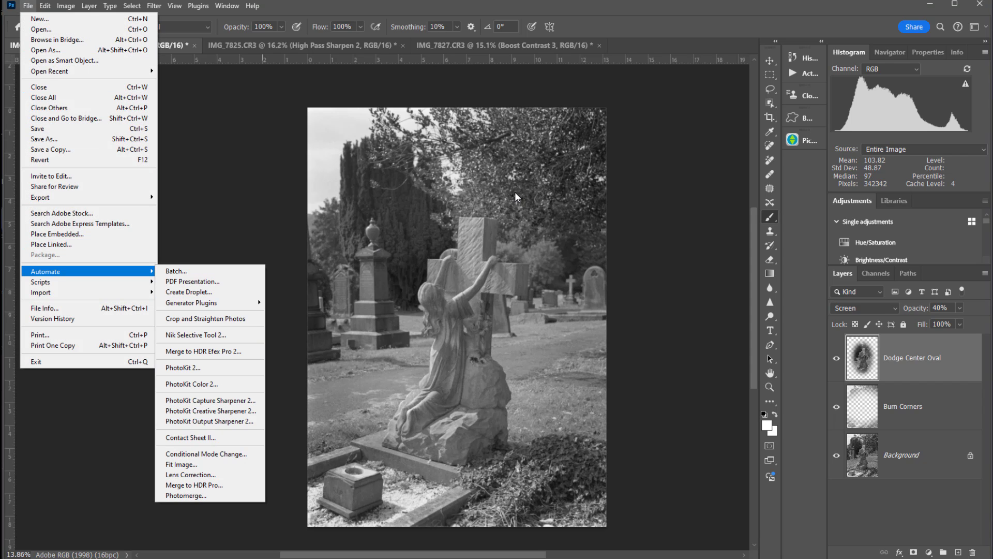
click(235, 365)
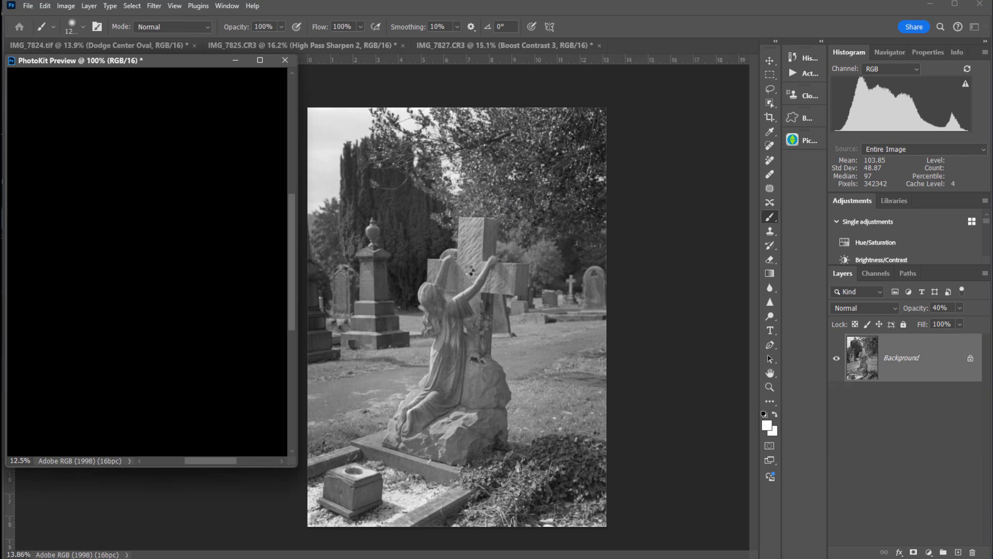
click(533, 203)
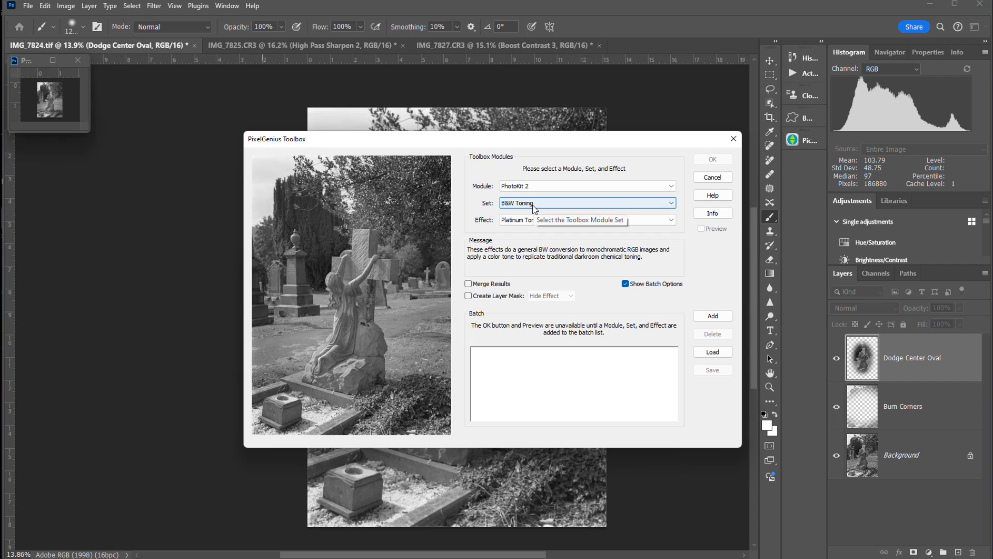
click(534, 220)
click(534, 221)
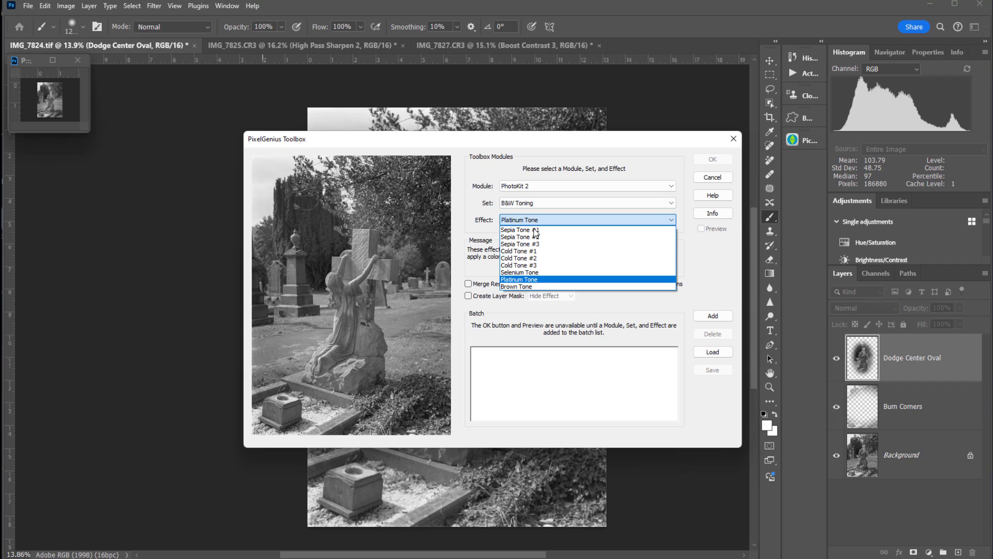
click(523, 272)
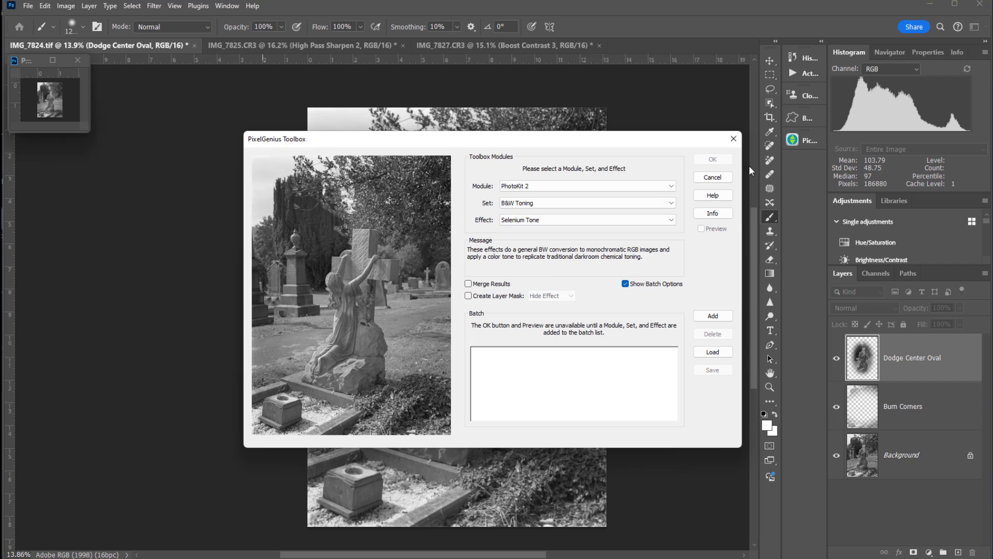
click(713, 315)
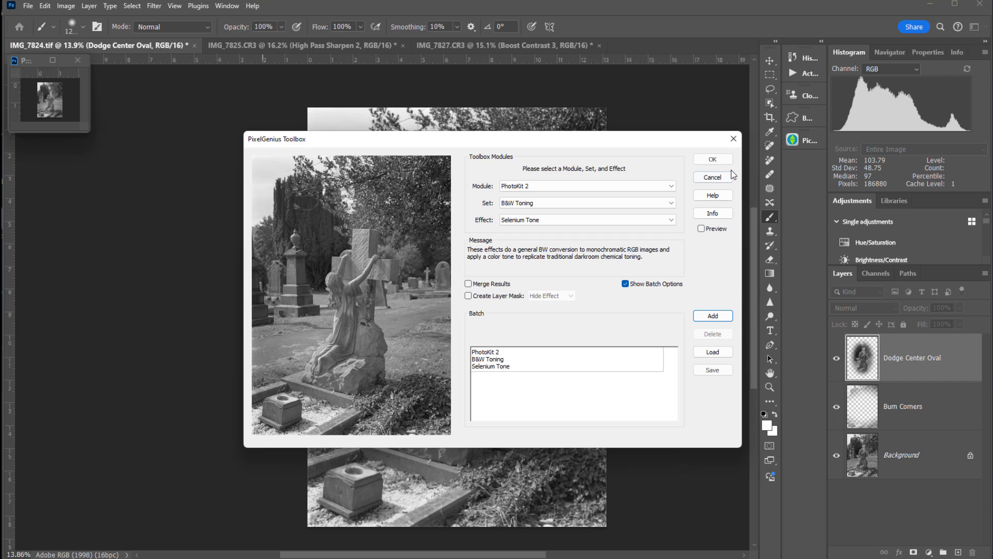
click(719, 160)
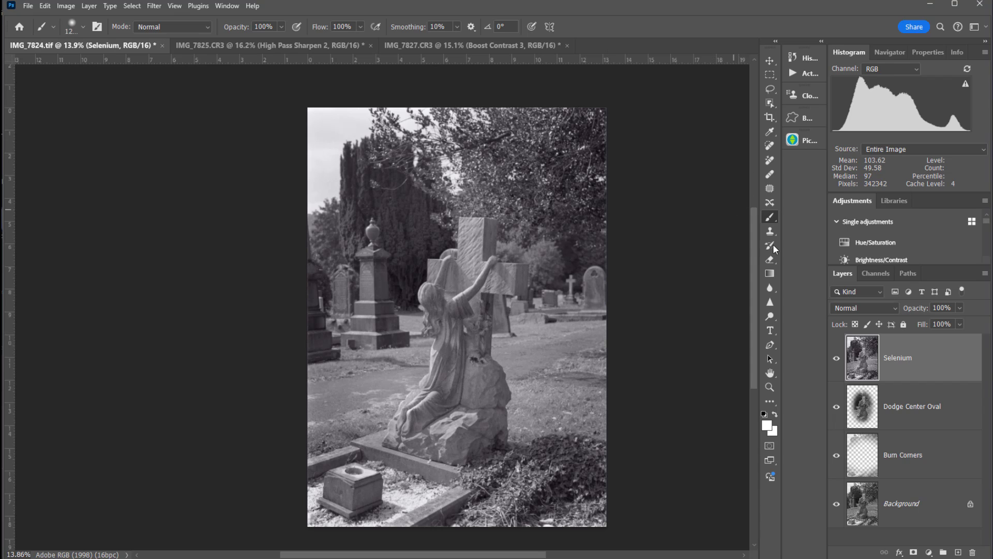
click(959, 307)
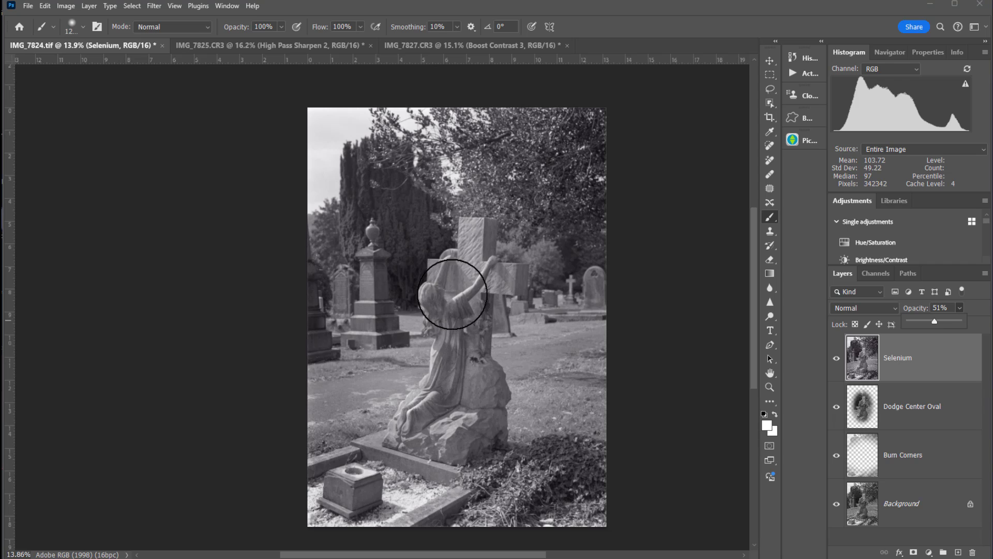
- Apply PhotoKit 2's High Pass Sharpen 2 effect from the Detail Enhancement set to the photo
click(27, 7)
mouse_move(149, 288)
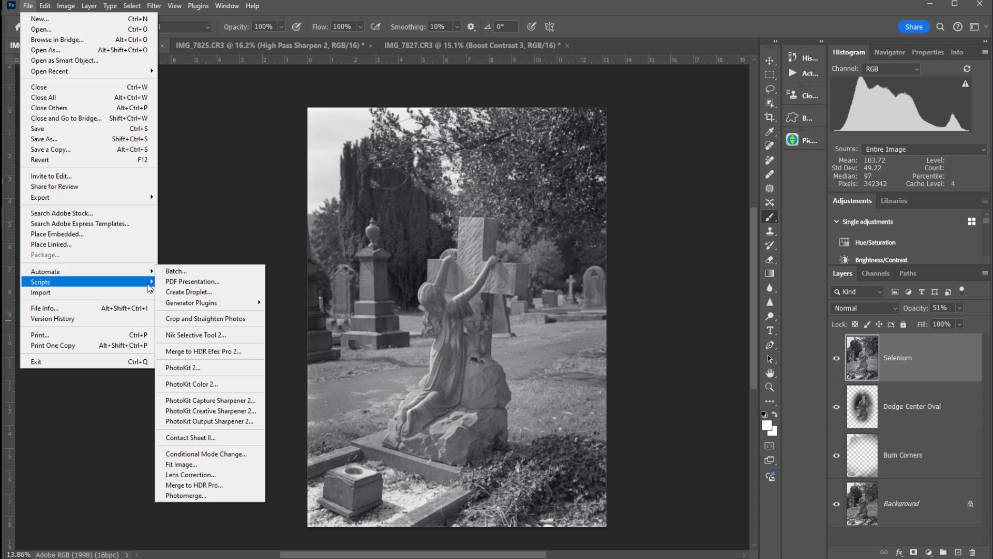
click(220, 365)
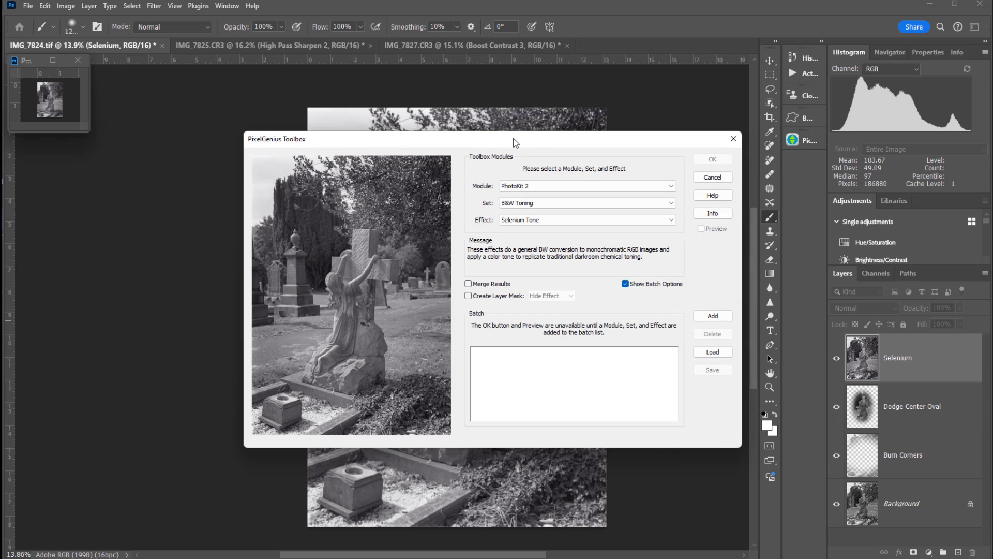
click(538, 203)
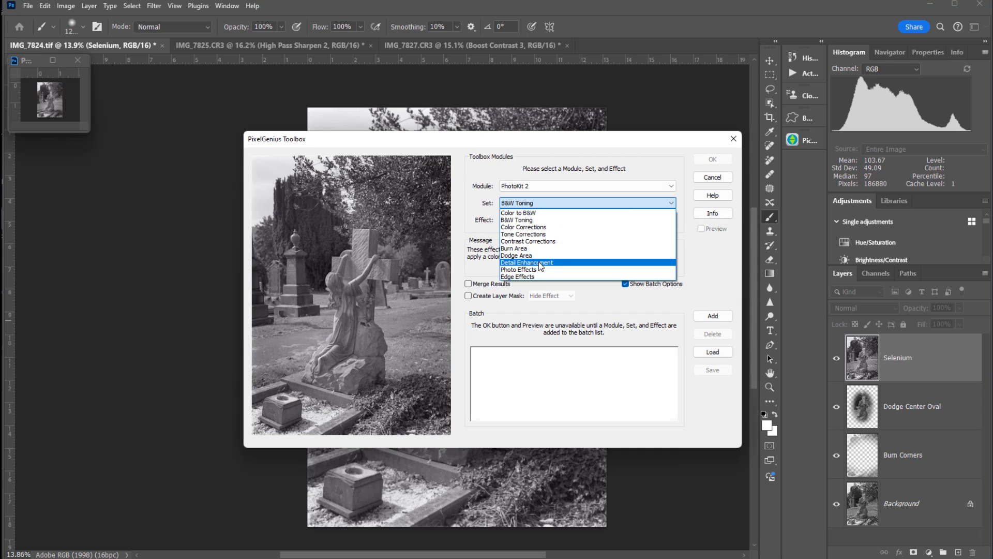
click(539, 262)
click(543, 220)
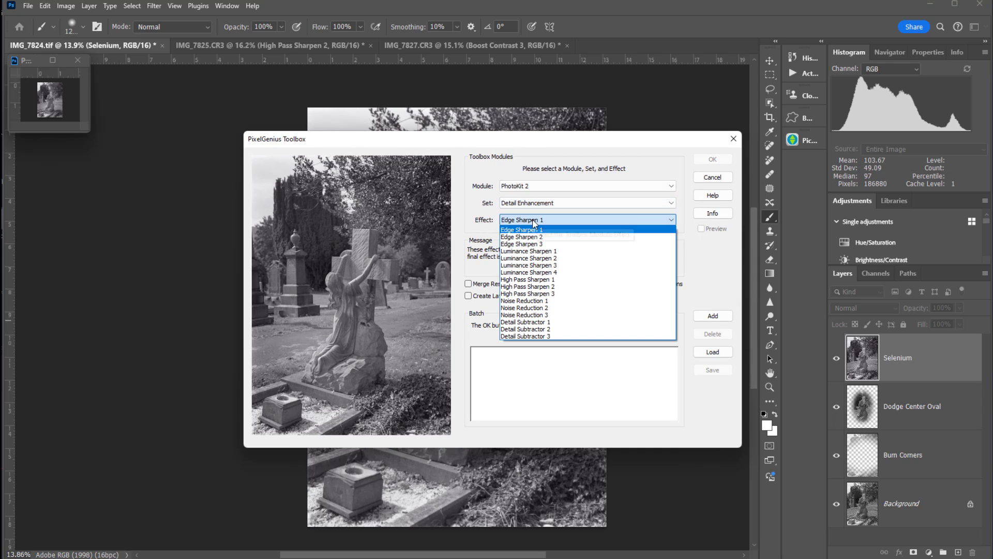
click(556, 286)
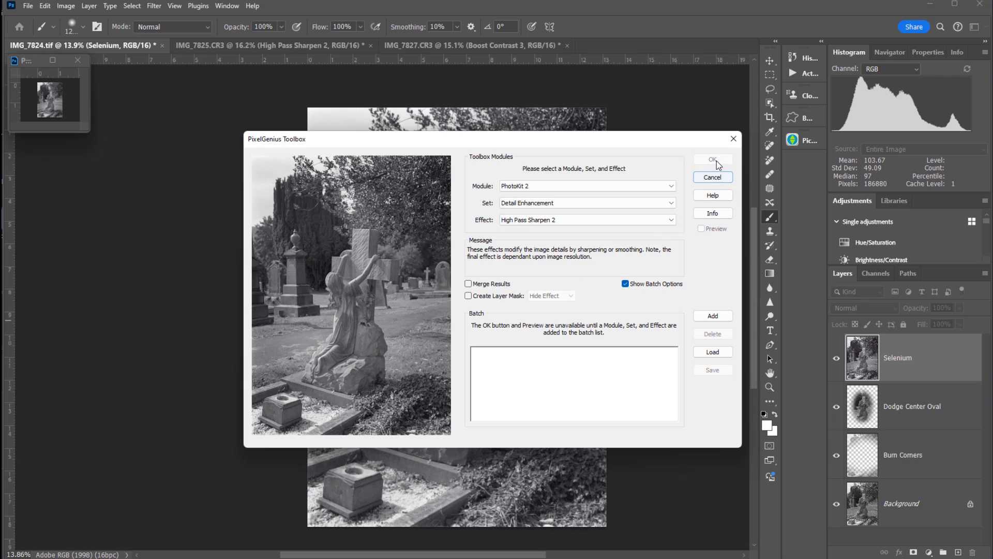
click(713, 315)
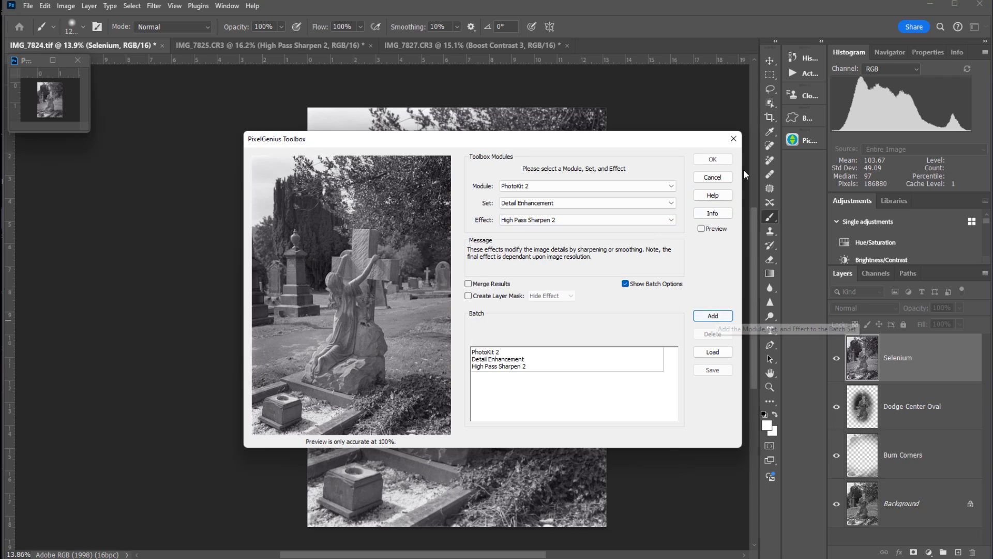
click(713, 160)
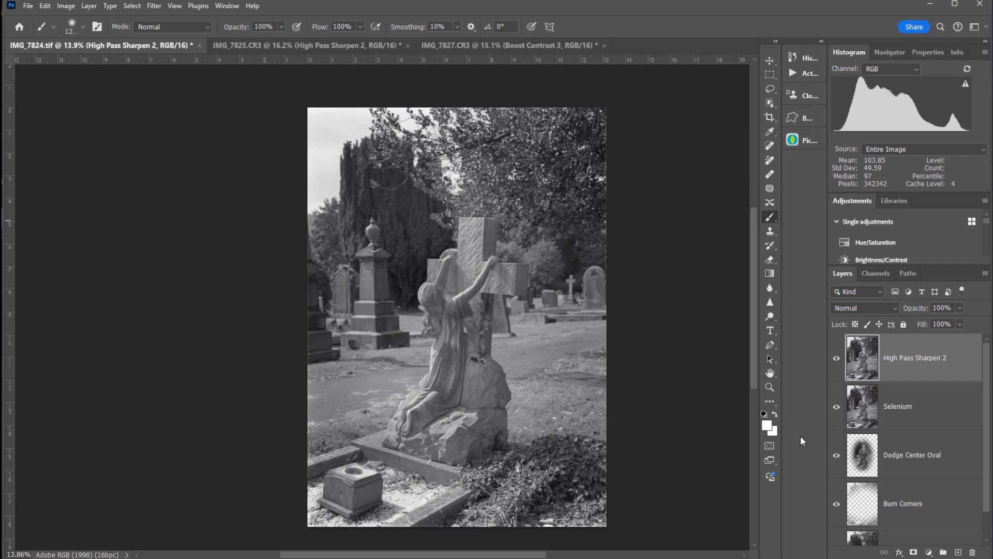
- Add a black mask to the High Pass Sharpen 2 layer and paint it white over the kneeling statue and the rocks
alt+click(914, 552)
scroll(477, 266, up, 1)
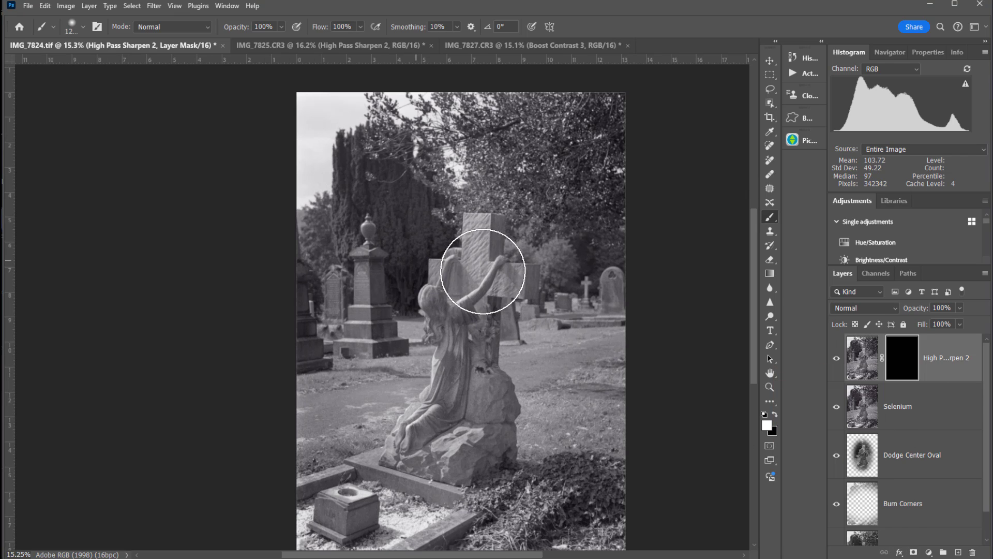
scroll(478, 268, up, 4)
mouse_move(479, 269)
mouse_down()
mouse_move(467, 284)
mouse_move(491, 248)
mouse_move(457, 296)
mouse_move(492, 321)
mouse_move(455, 421)
mouse_move(454, 471)
mouse_move(466, 310)
mouse_up()
key(space)
mouse_move(480, 361)
mouse_down()
mouse_move(410, 413)
mouse_move(459, 410)
mouse_move(472, 350)
mouse_move(467, 182)
mouse_move(492, 152)
mouse_up()
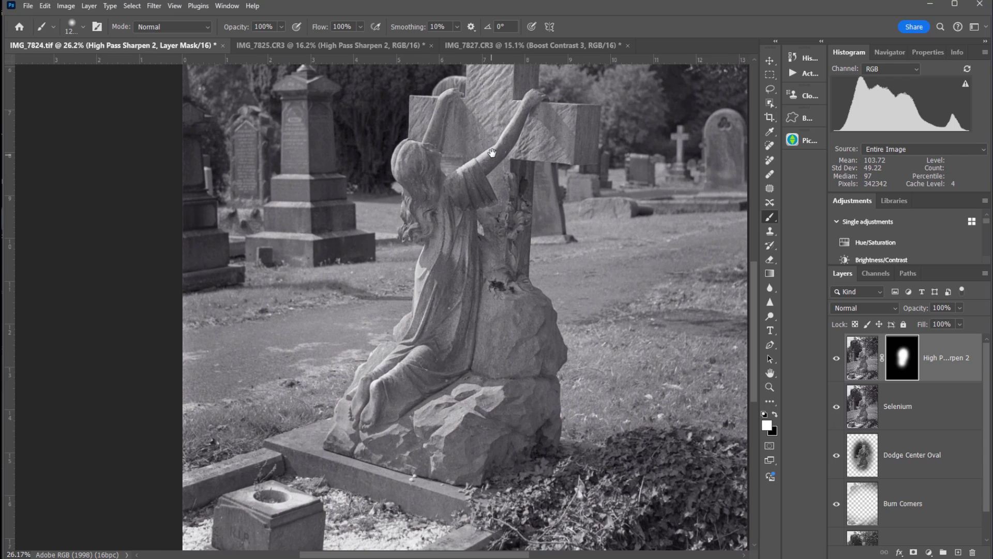
scroll(499, 139, down, 2)
scroll(502, 138, down, 4)
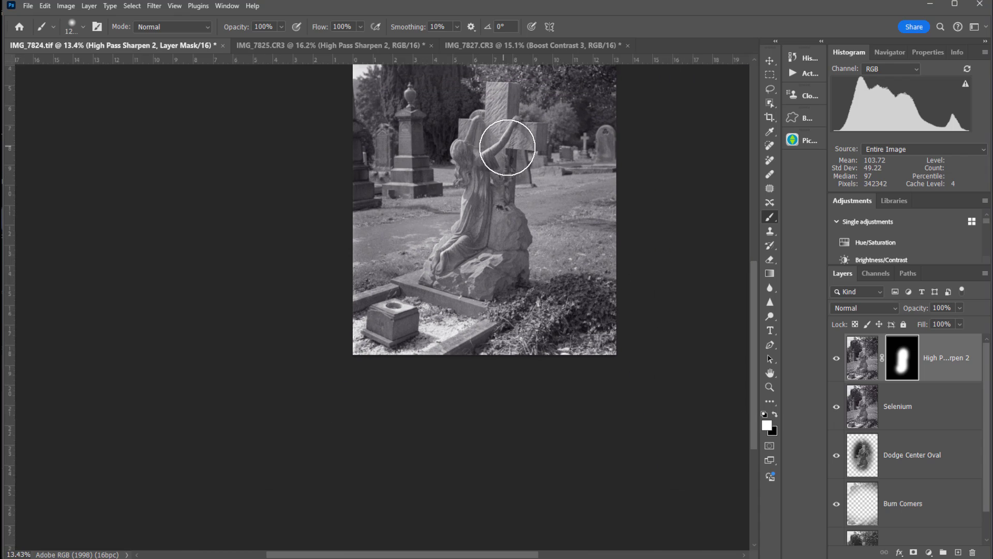
scroll(500, 207, down, 2)
scroll(471, 318, up, 6)
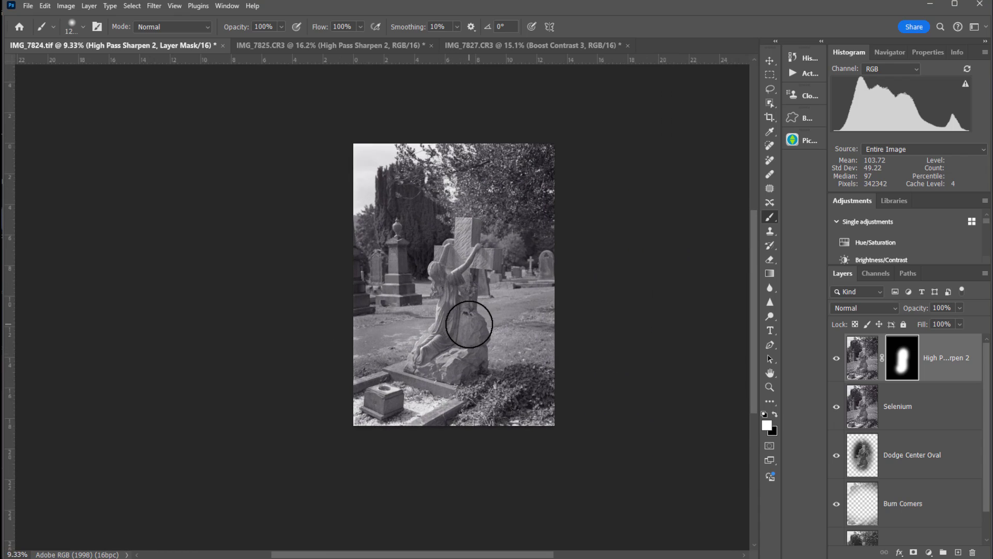
scroll(473, 315, down, 1)
scroll(468, 326, up, 1)
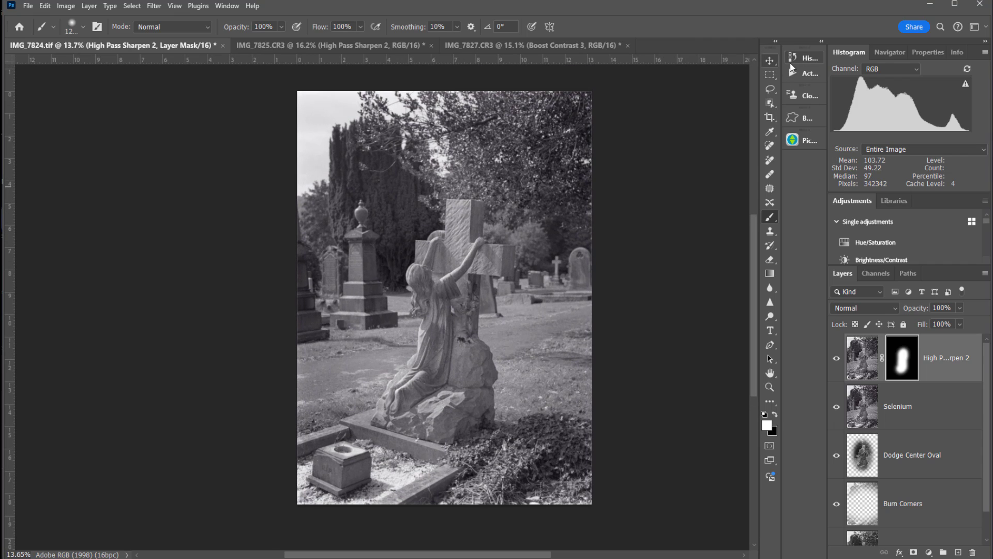
- Compare the photo at its RGB Color history state with the latest Brush Tool state, finishing on the latest state
click(796, 59)
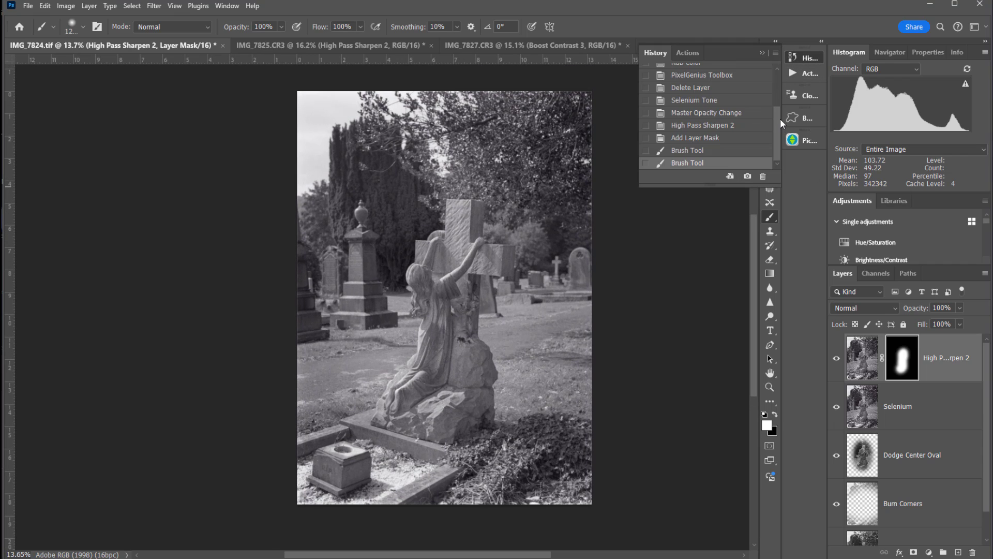
drag(777, 117, 777, 78)
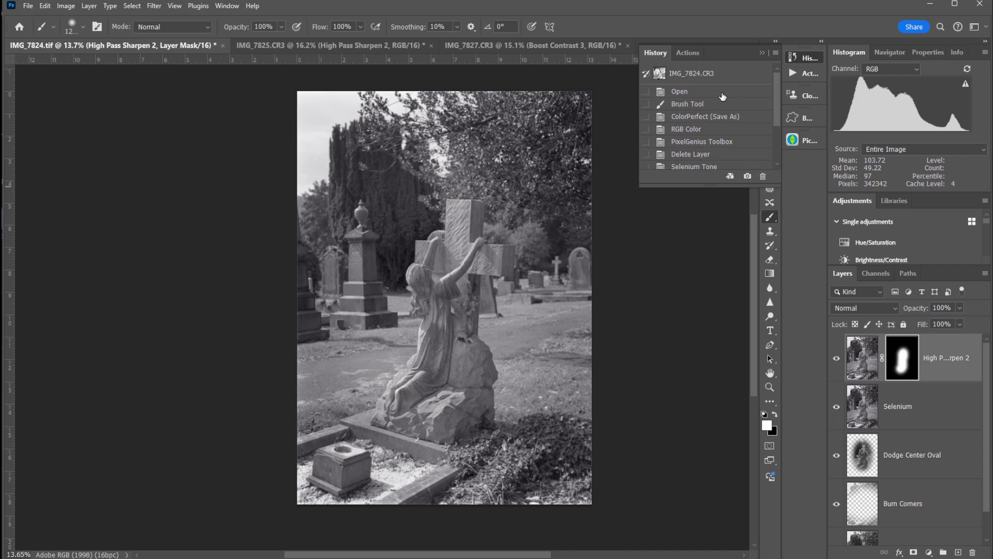
click(688, 130)
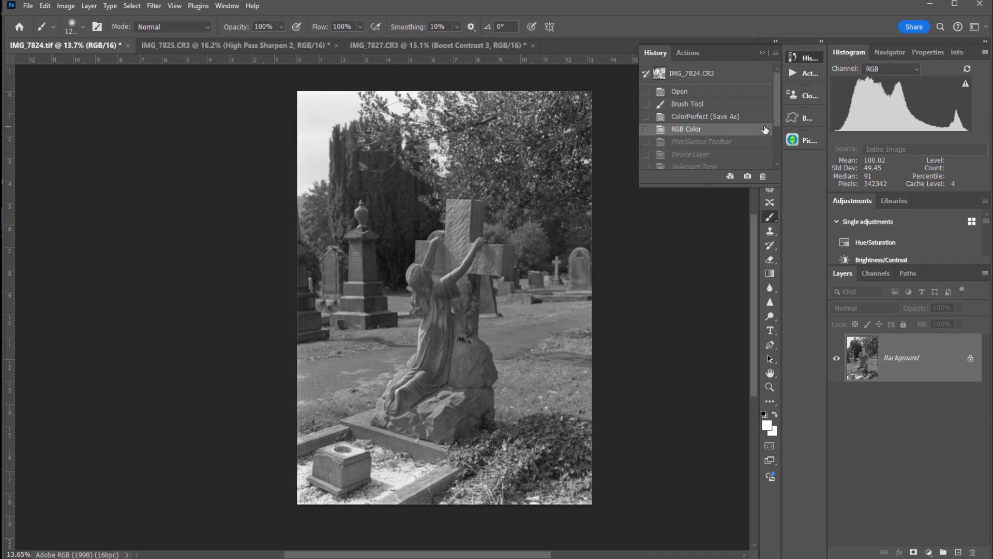
drag(777, 109, 777, 141)
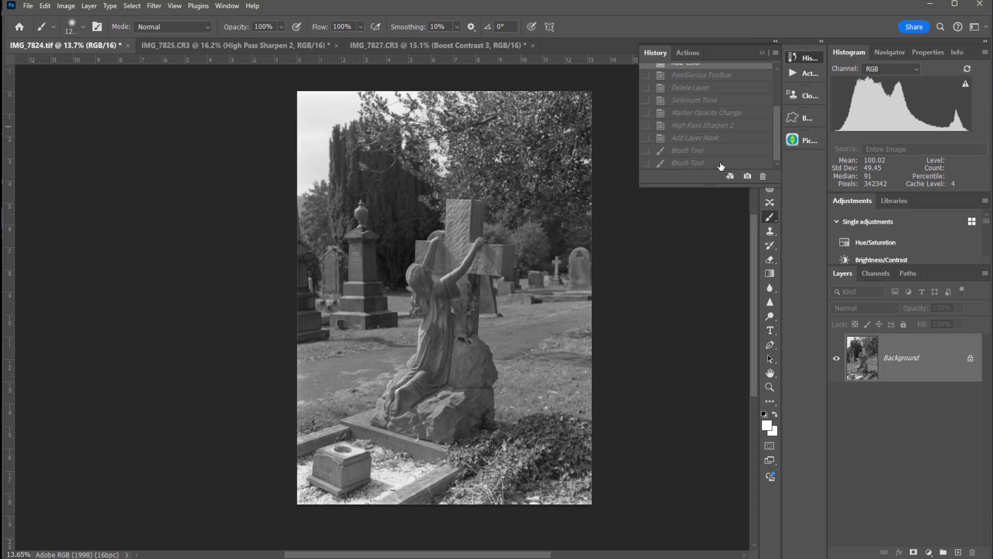
click(687, 163)
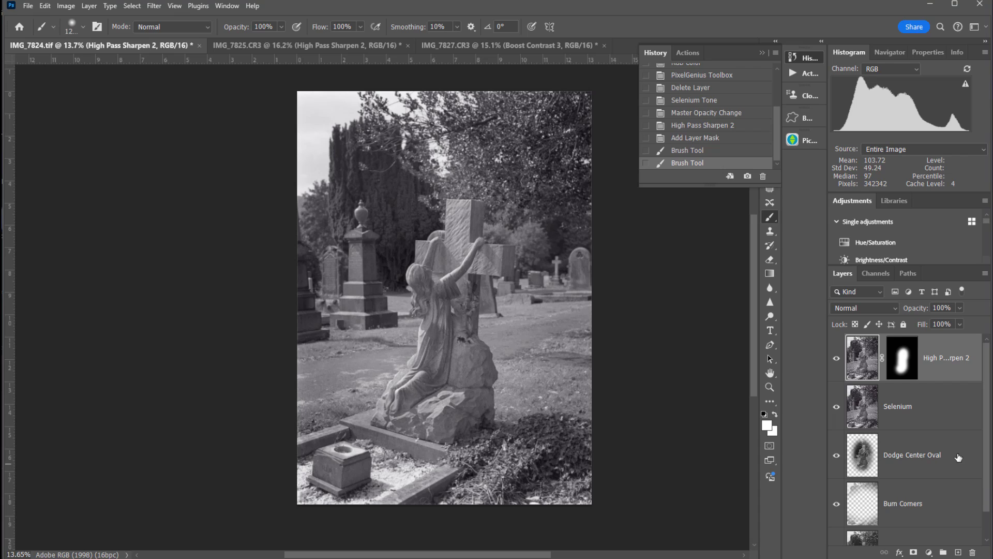
- Try different opacities on the Dodge Center Oval layer, leave it at 43%, and hide the history list
click(926, 458)
click(960, 307)
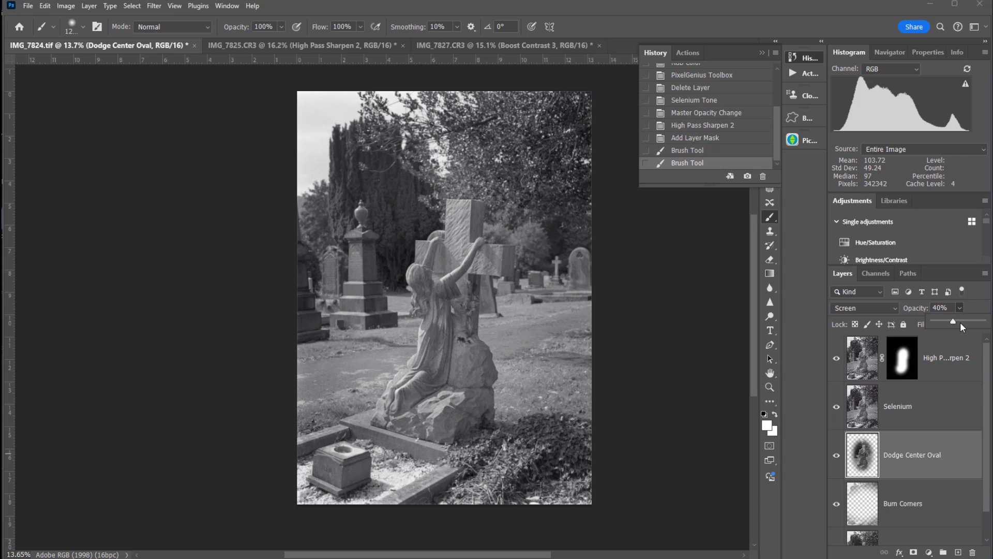
click(952, 318)
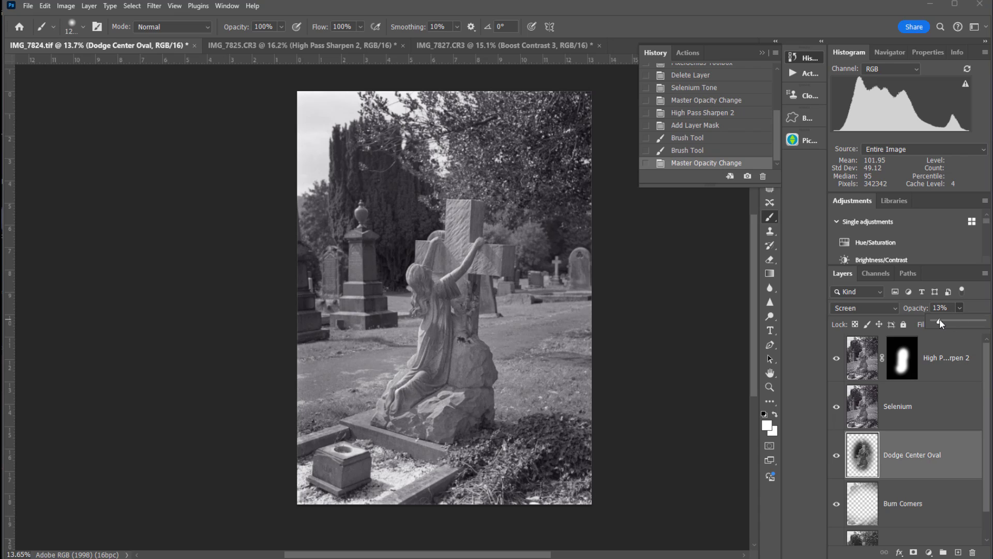
drag(944, 322, 954, 321)
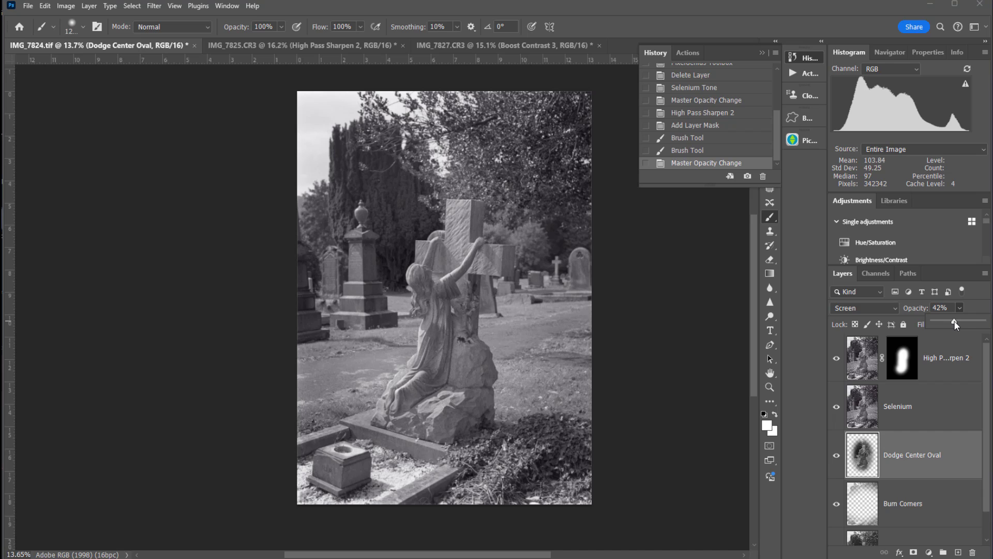
click(760, 52)
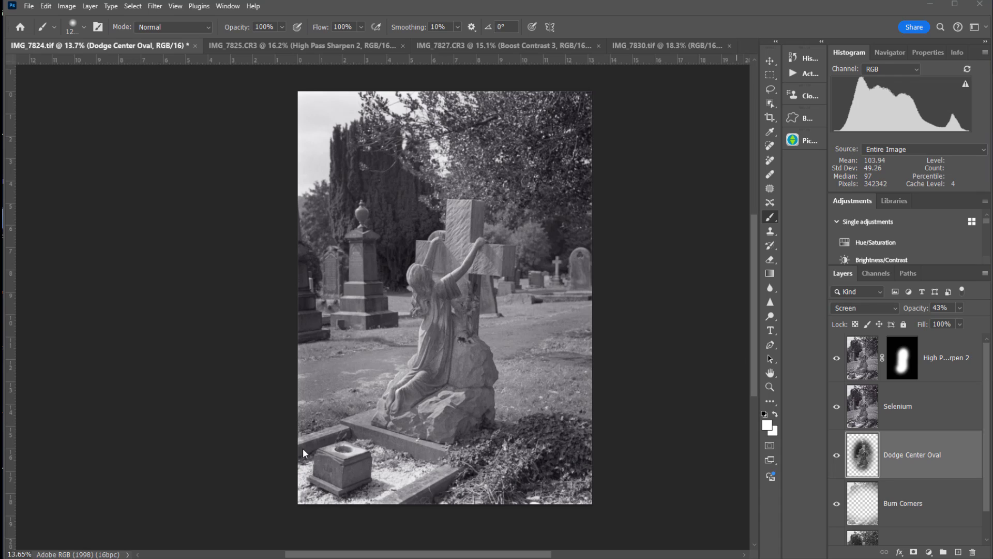
- Apply PhotoKit 2's Burn Bottom Corners effect from the Burn Area set and set the new layer's opacity to 26%
click(30, 6)
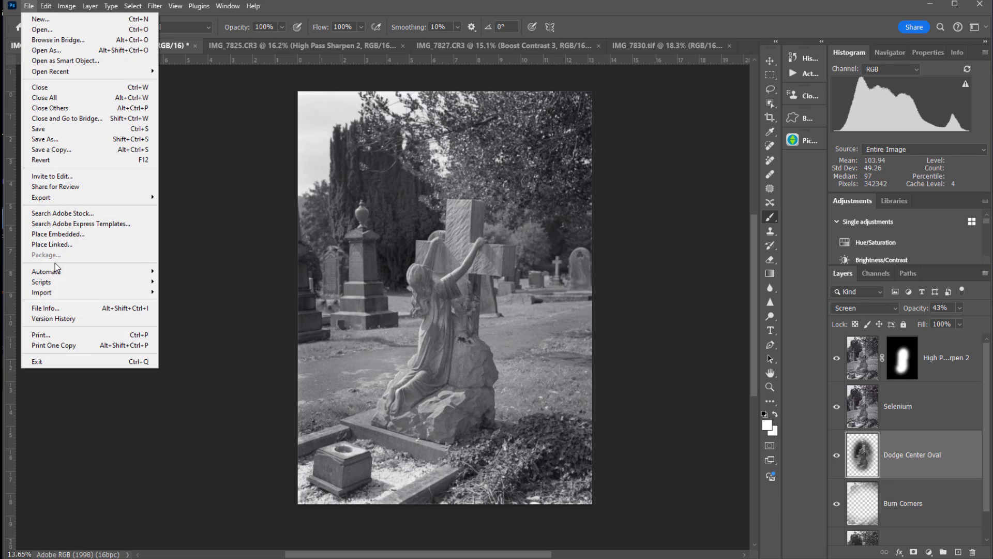
mouse_move(78, 271)
click(182, 367)
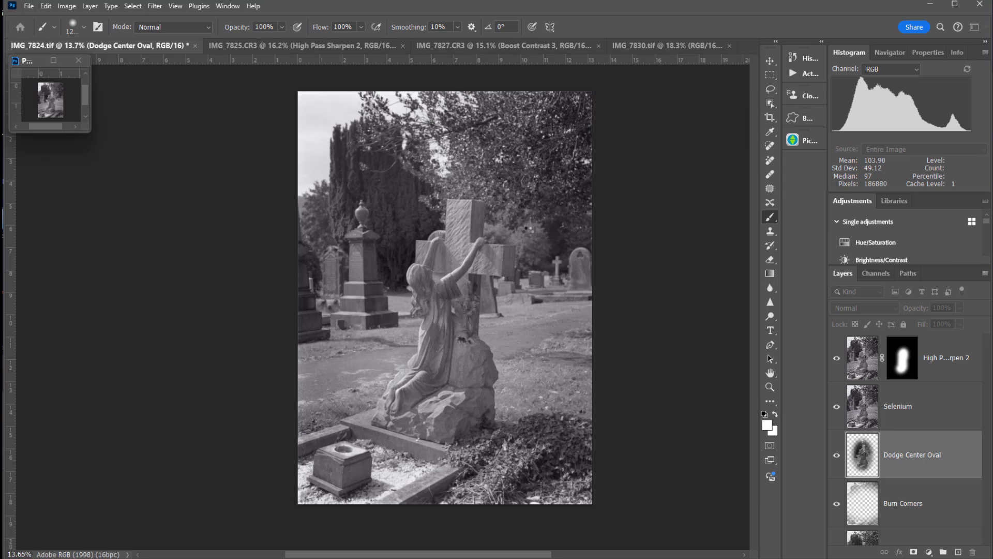
click(526, 205)
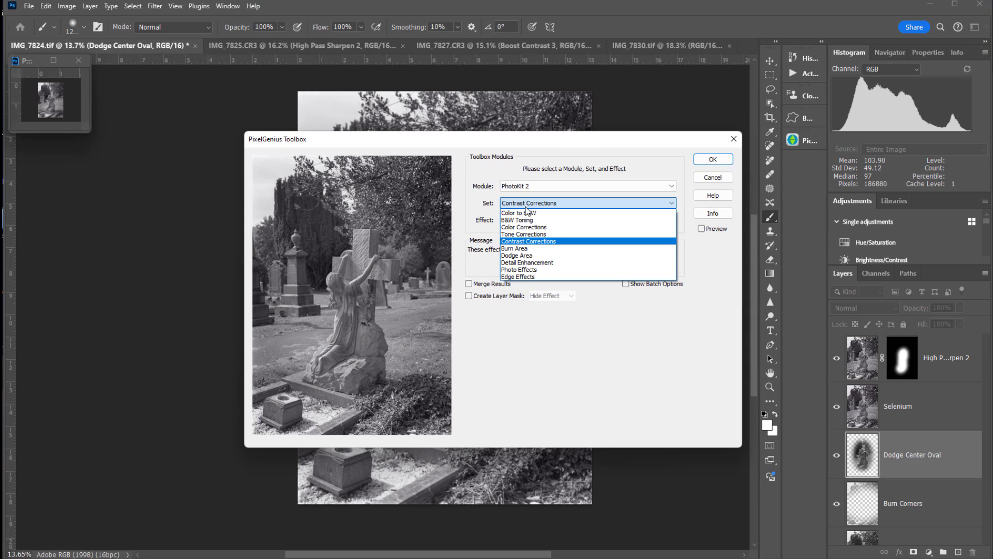
click(517, 249)
click(520, 221)
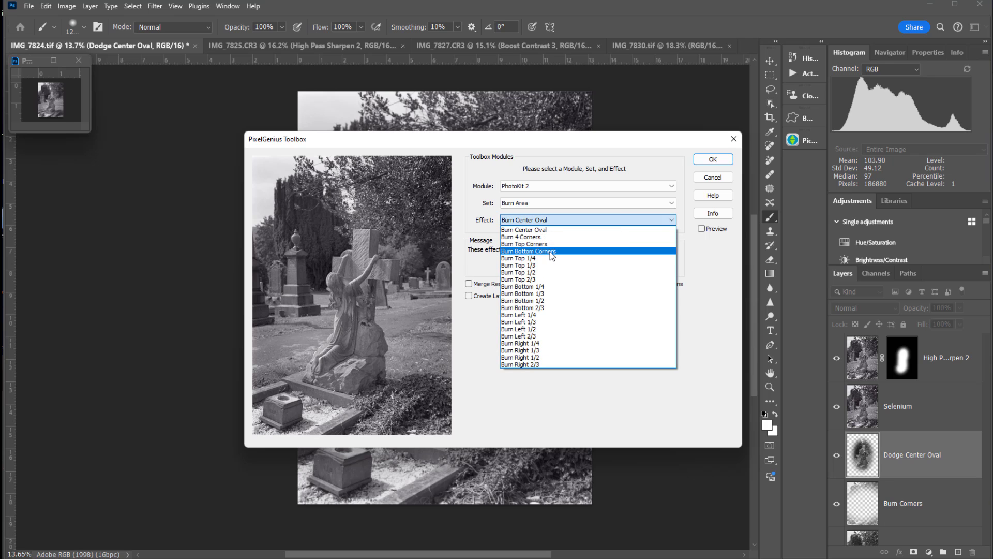
click(552, 252)
click(712, 160)
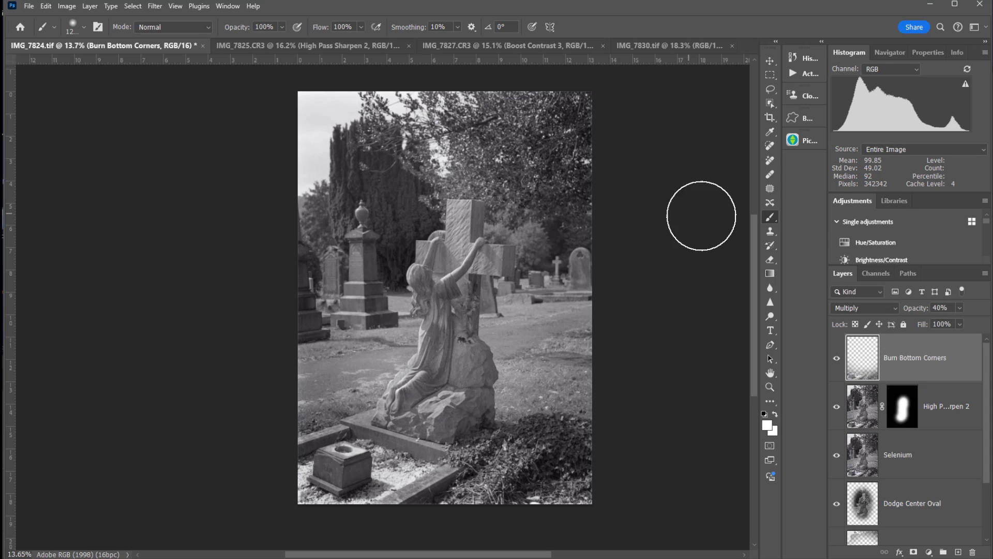
click(959, 308)
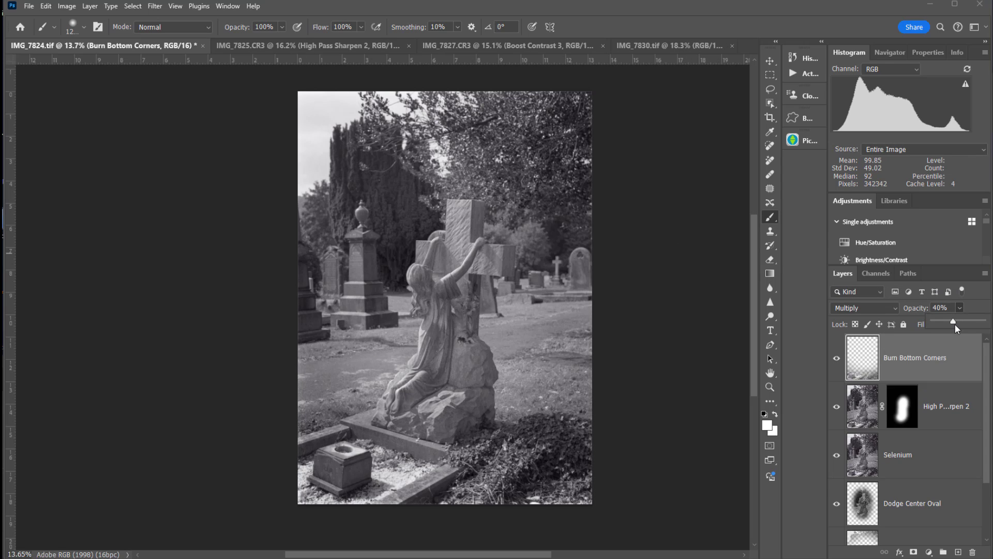
drag(955, 324, 955, 325)
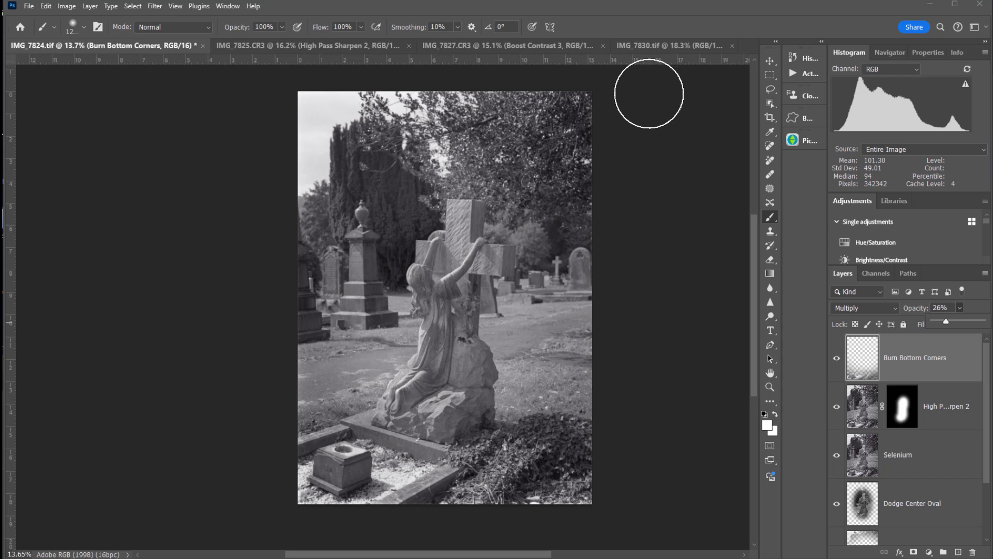
- Switch to the cricket field photo IMG_7830.tif and apply PhotoKit 2's Contrast Mask 2 effect from the Contrast Corrections set
click(659, 45)
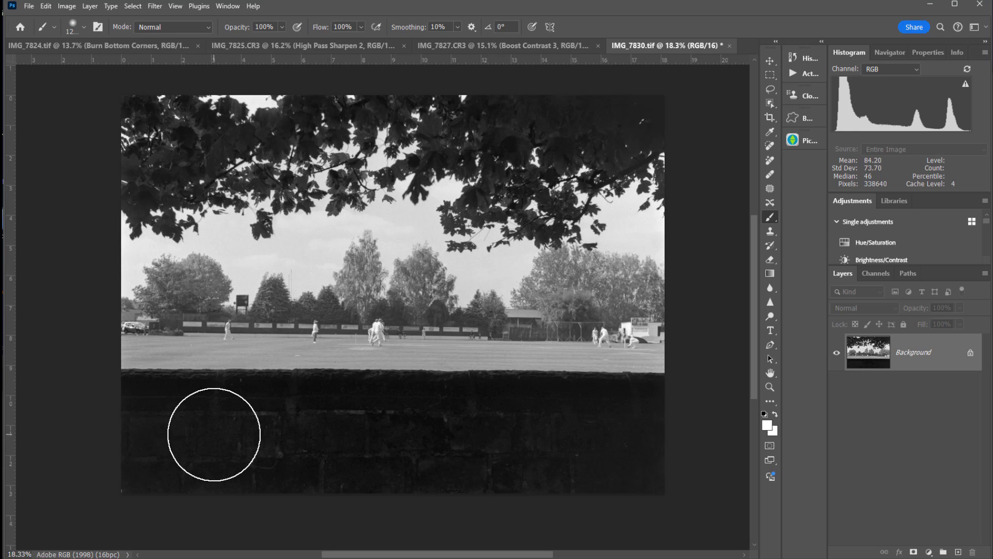
click(31, 8)
mouse_move(93, 274)
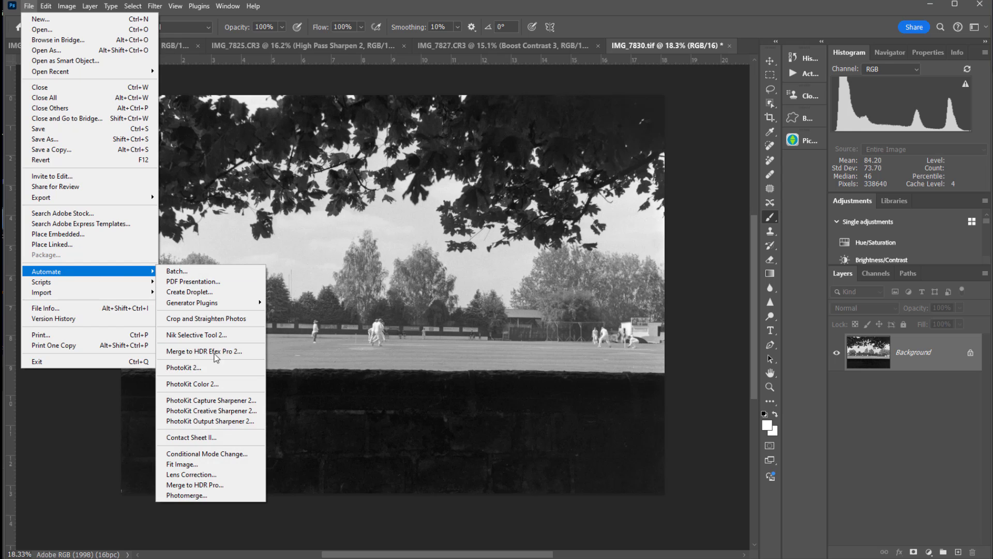
click(196, 367)
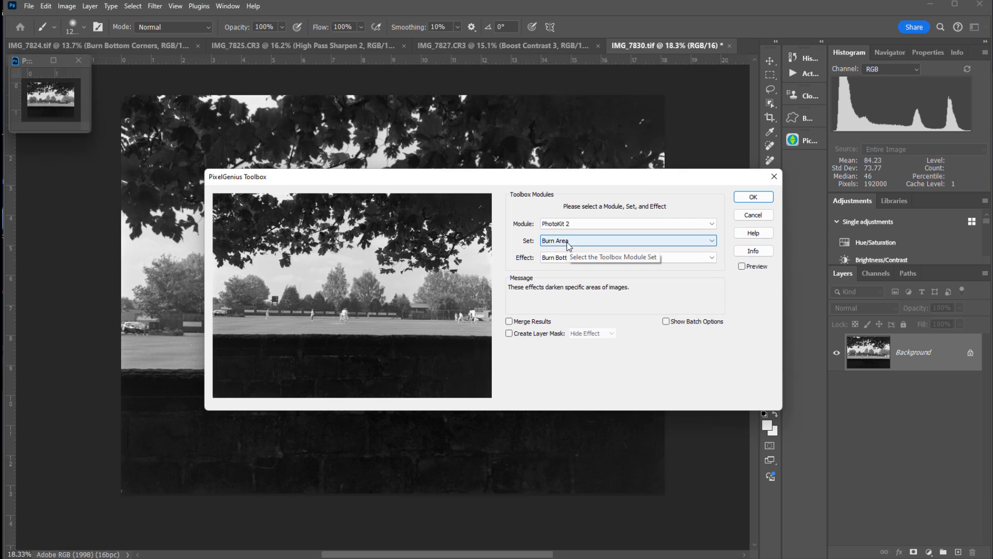
click(568, 246)
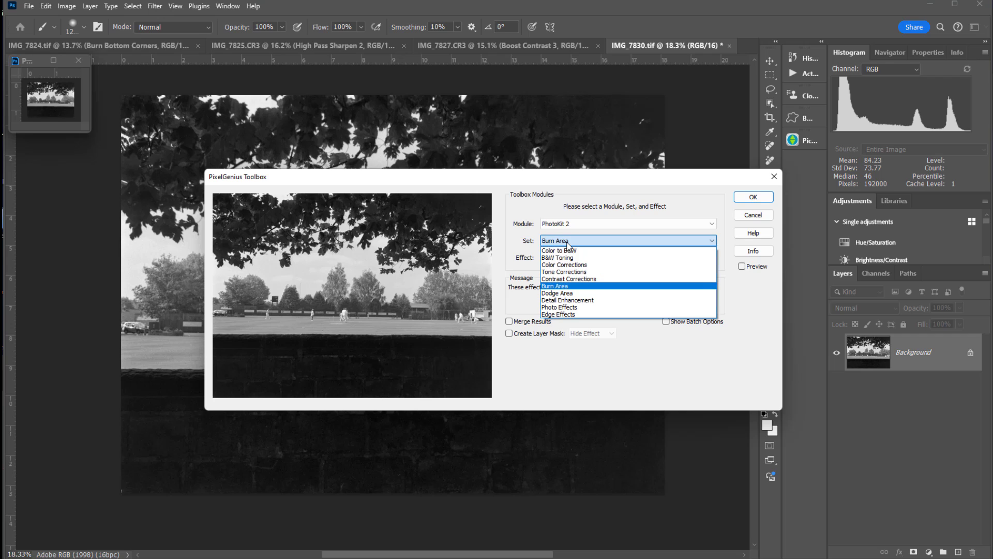
click(581, 279)
click(590, 257)
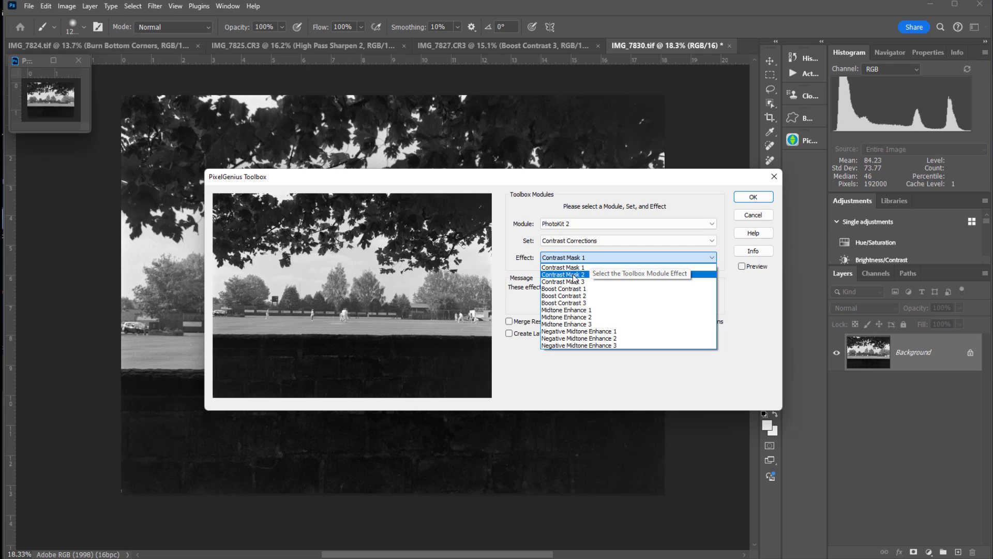
click(574, 275)
click(748, 195)
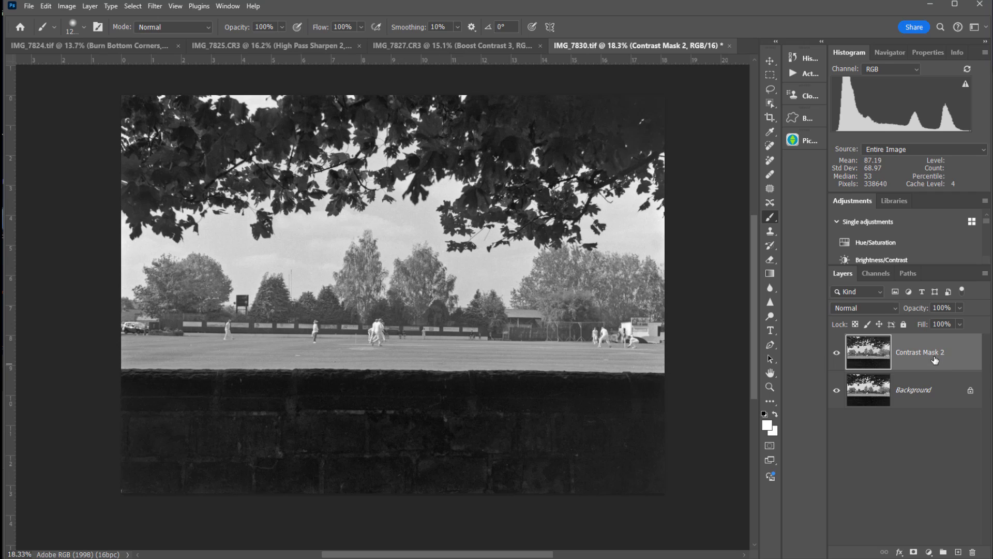
- Add a black mask to the Contrast Mask 2 layer, painted white over the brick wall, and set the layer's opacity to 64%
alt+click(914, 551)
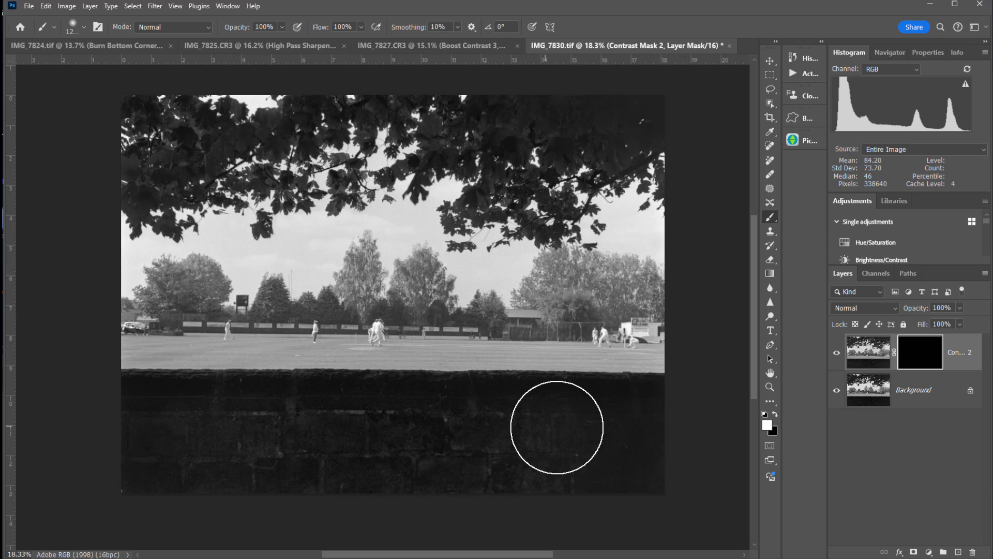
mouse_move(539, 444)
mouse_down()
mouse_move(579, 458)
mouse_move(650, 419)
mouse_up()
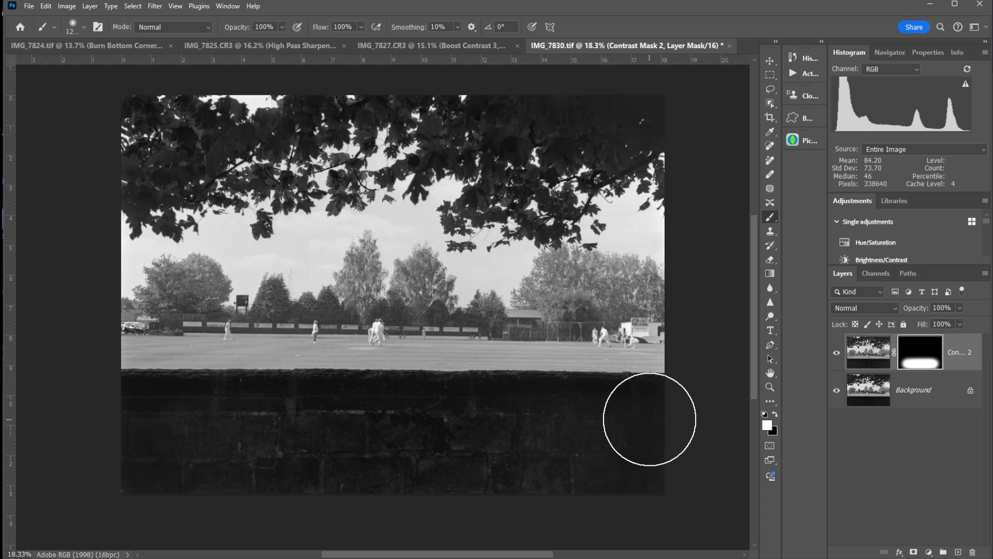
click(959, 324)
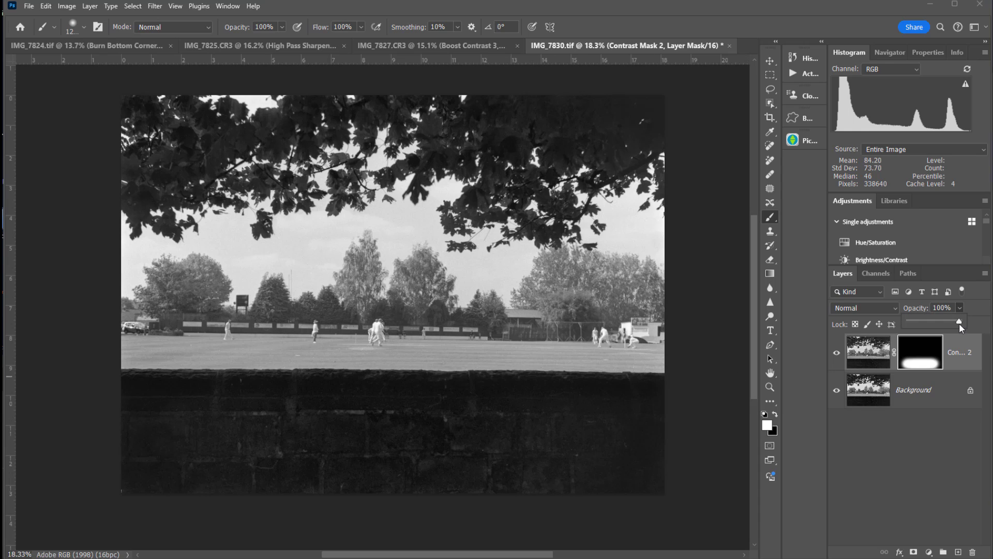
drag(959, 321, 946, 325)
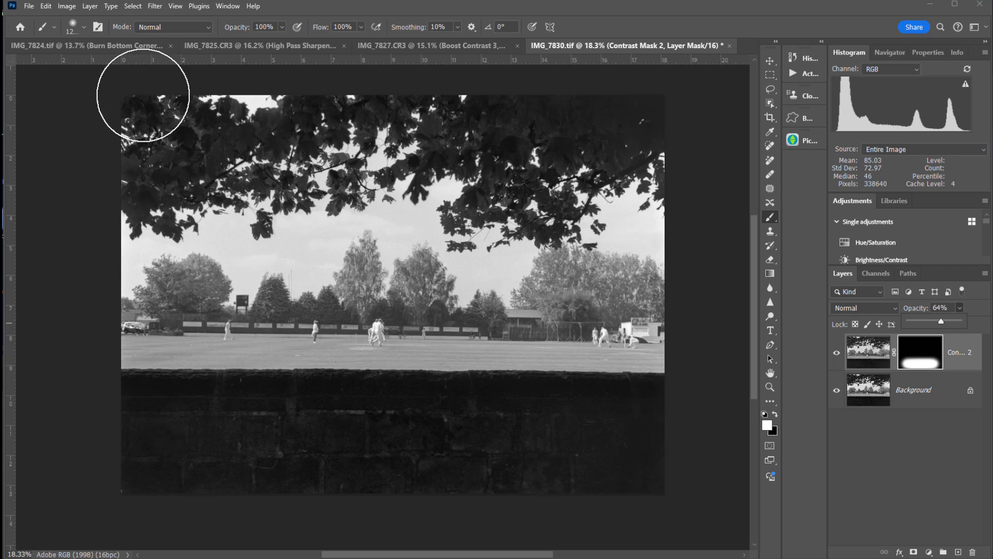
- Apply PhotoKit 2's Dodge Hilights 3 effect from the Tone Corrections set and limit it to the sky with a black mask painted white there
click(29, 7)
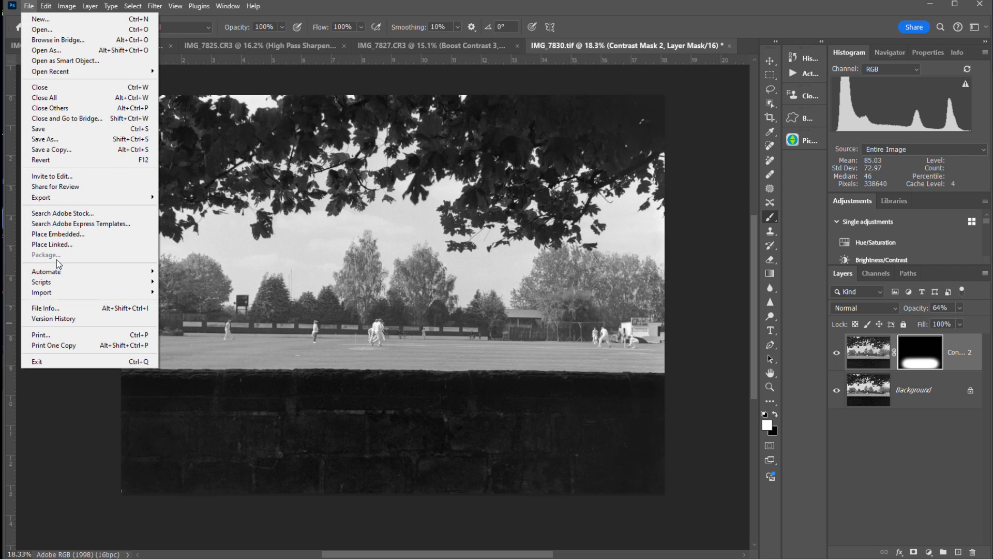
mouse_move(60, 272)
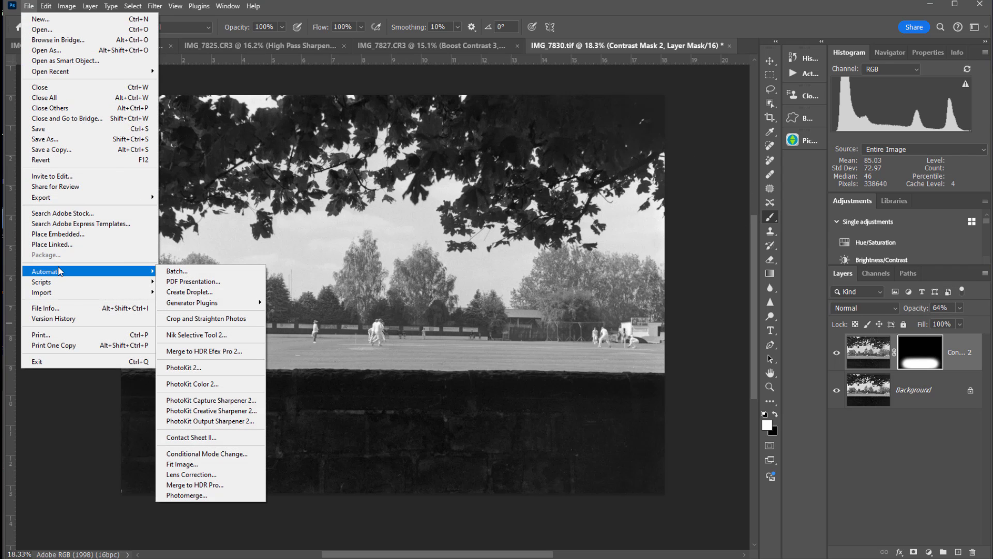
click(201, 368)
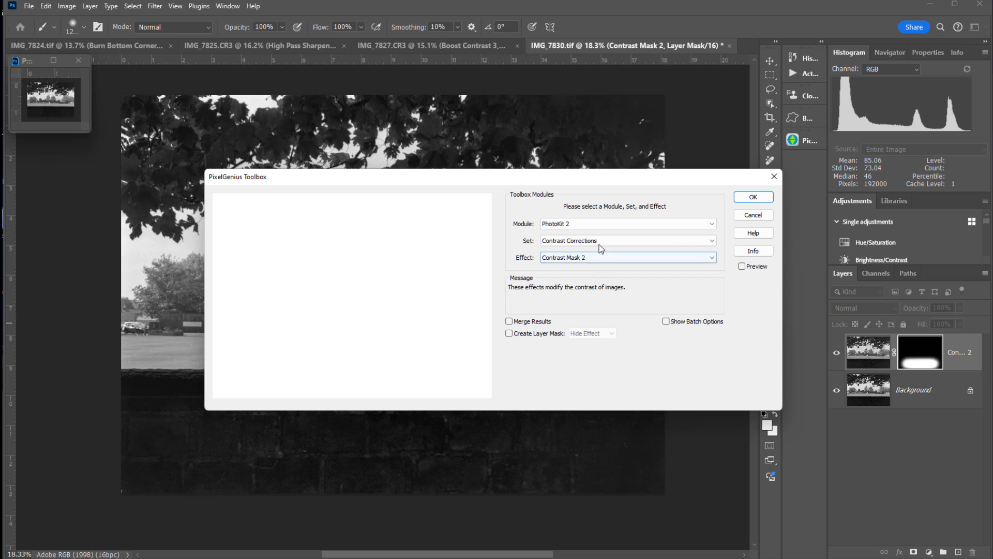
click(590, 241)
click(569, 277)
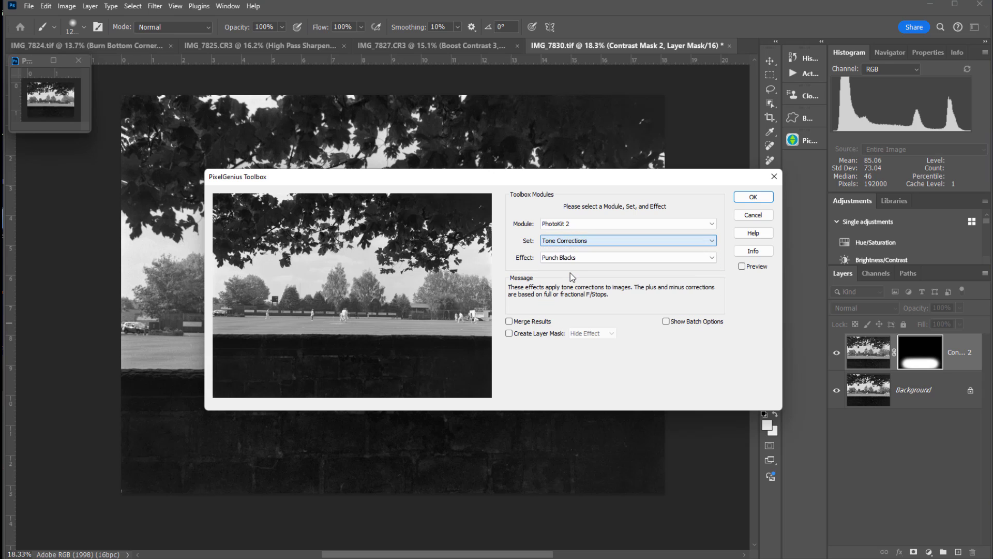
click(569, 258)
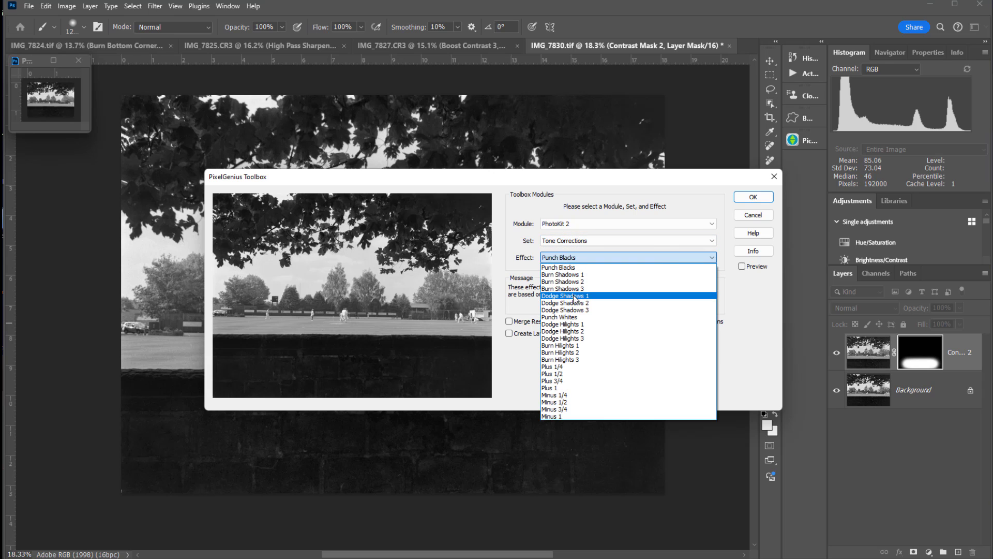
click(568, 339)
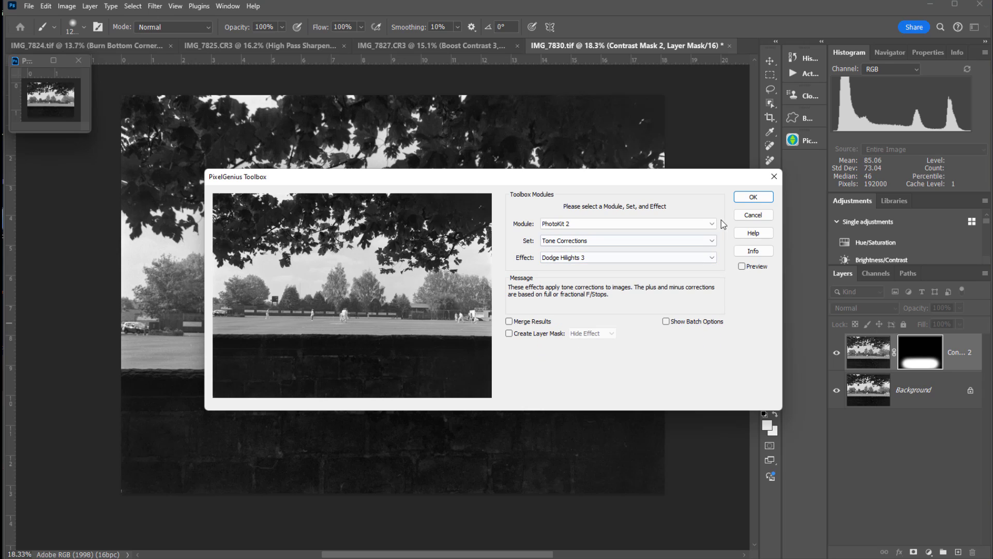
click(753, 197)
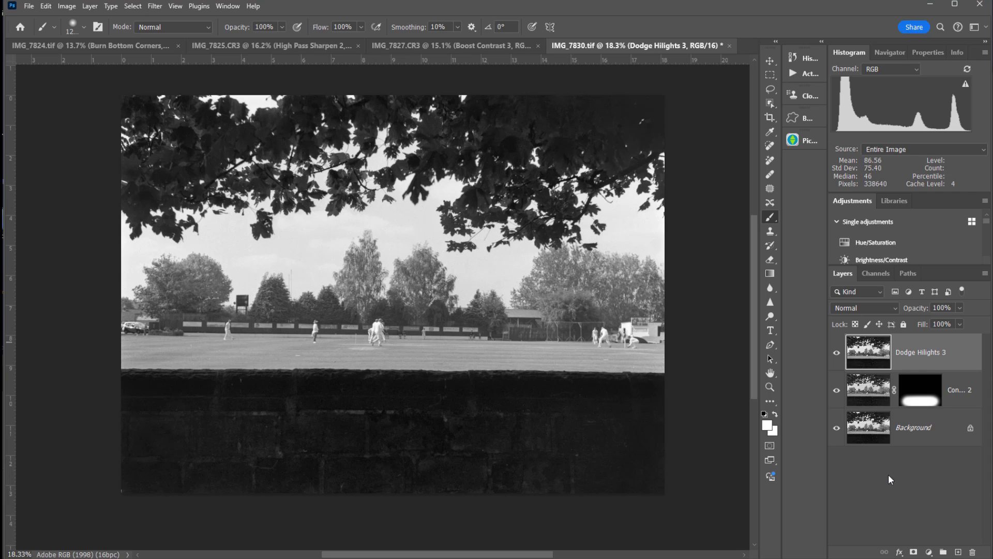
alt+click(914, 552)
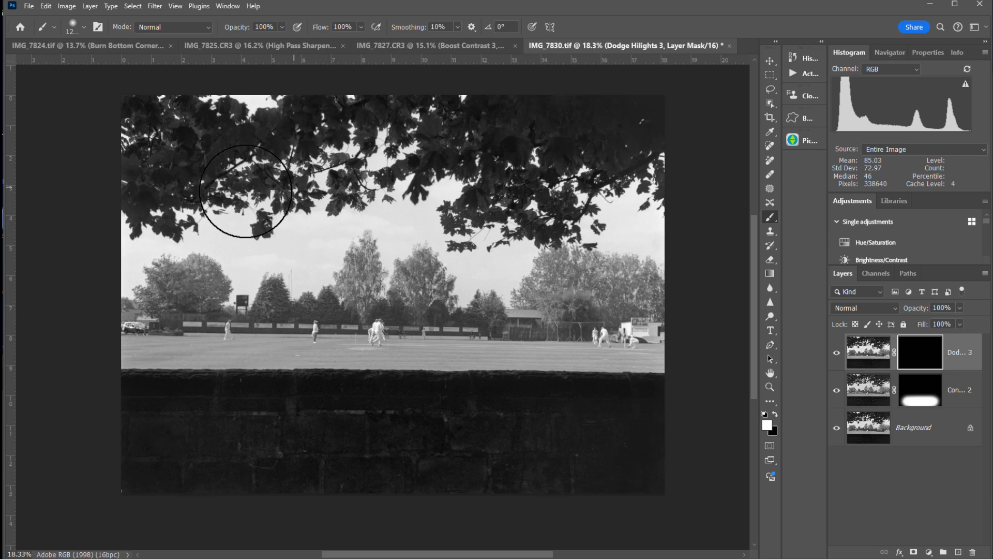
mouse_move(298, 221)
mouse_down()
mouse_move(621, 222)
mouse_move(627, 230)
mouse_move(628, 221)
mouse_up()
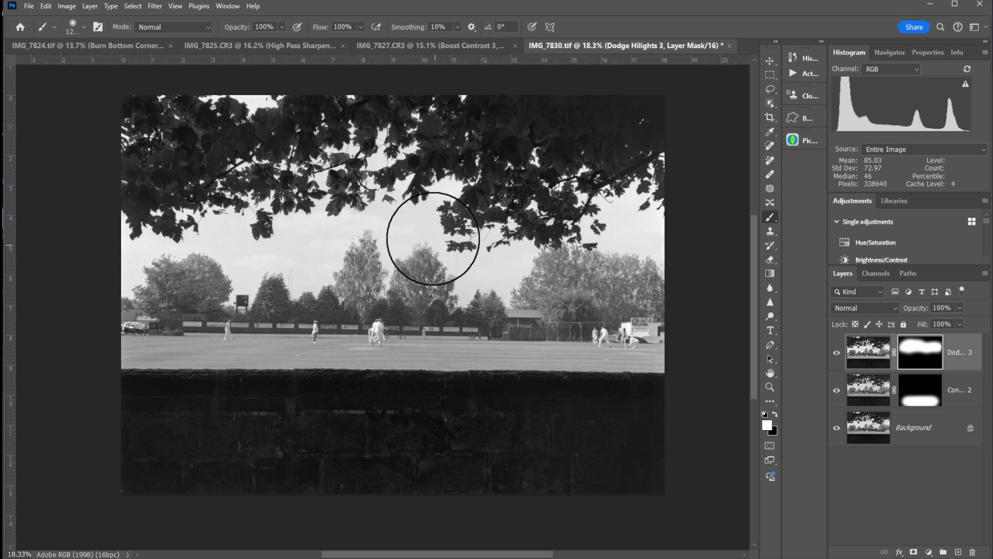
- Apply PhotoKit 2's Burn Hilights 3 effect from the Tone Corrections set to the cricket field photo
click(31, 7)
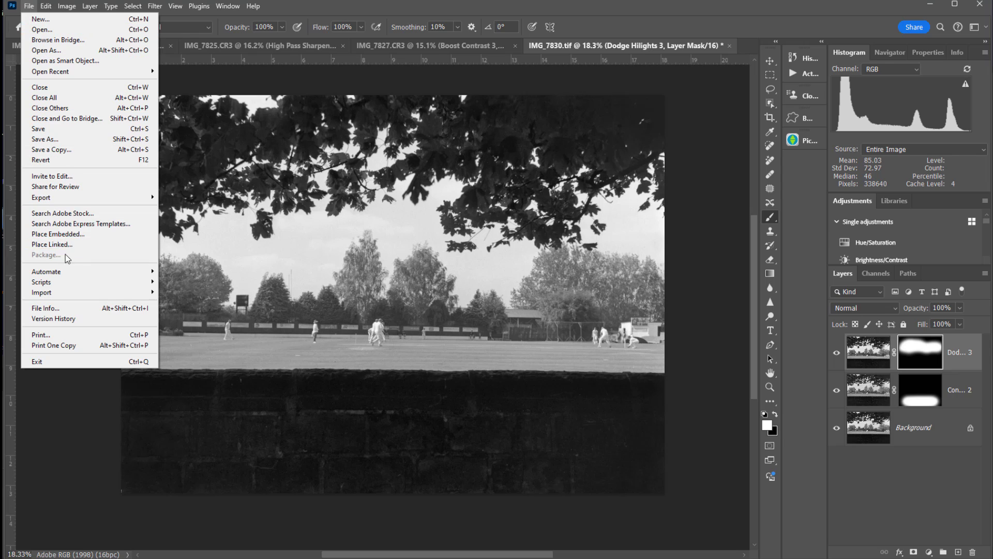
mouse_move(64, 273)
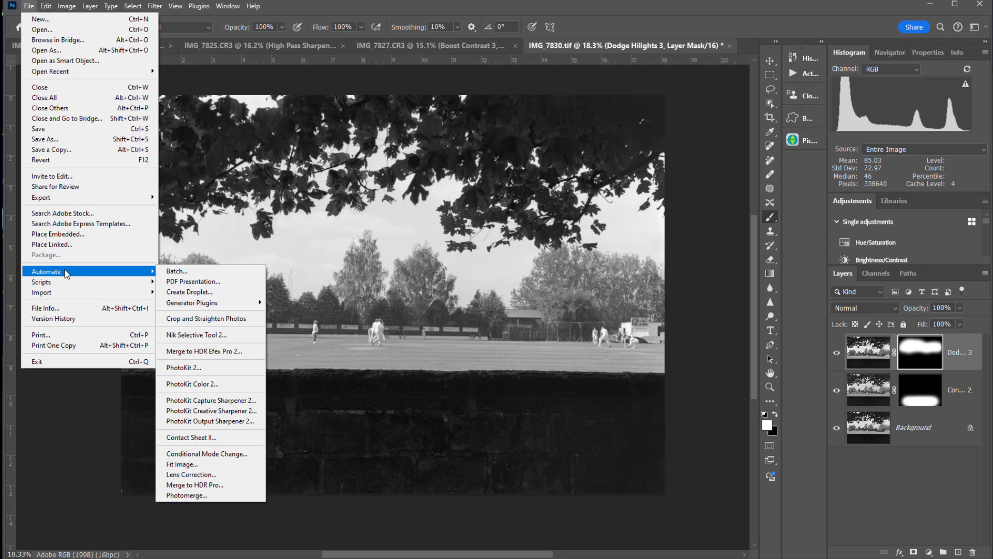
click(214, 367)
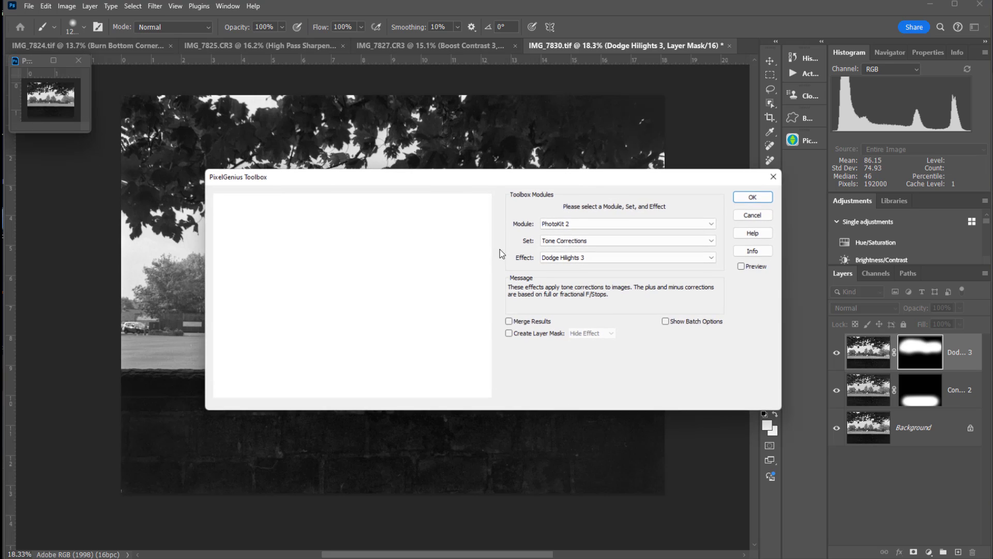
click(579, 258)
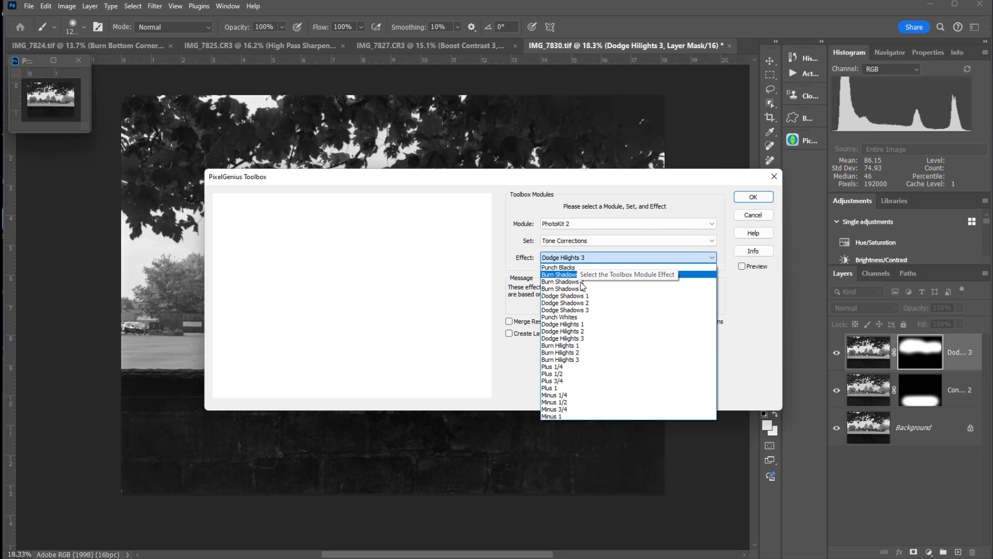
click(569, 359)
click(753, 197)
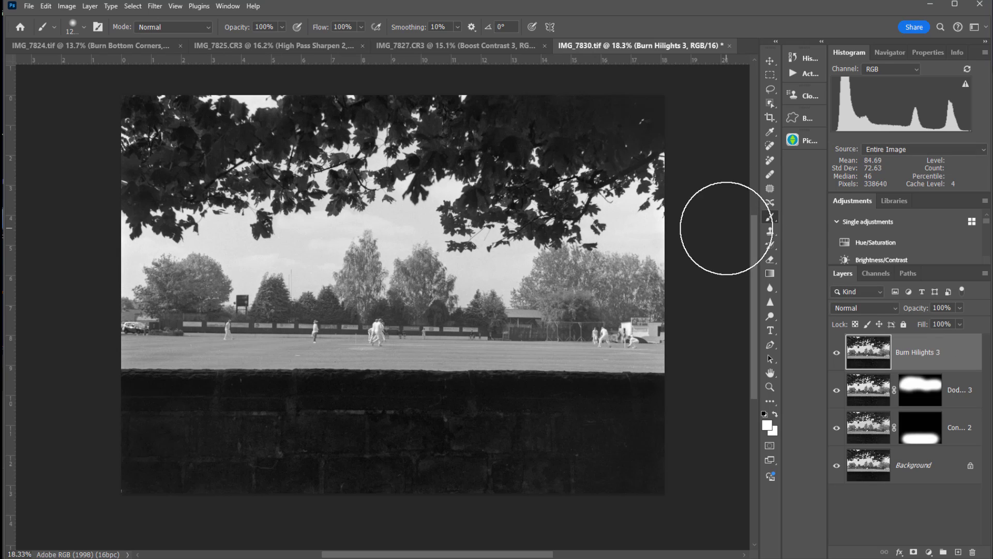
- Compare the photo with and without the Burn Hilights 3 layer, leaving the layer visible
click(837, 353)
click(837, 353)
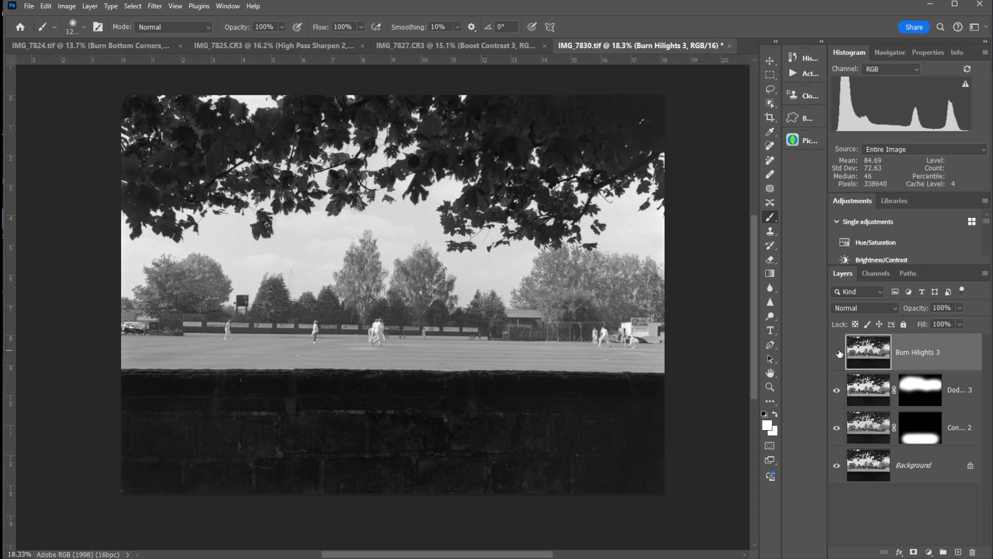
click(837, 353)
click(837, 353)
click(837, 353)
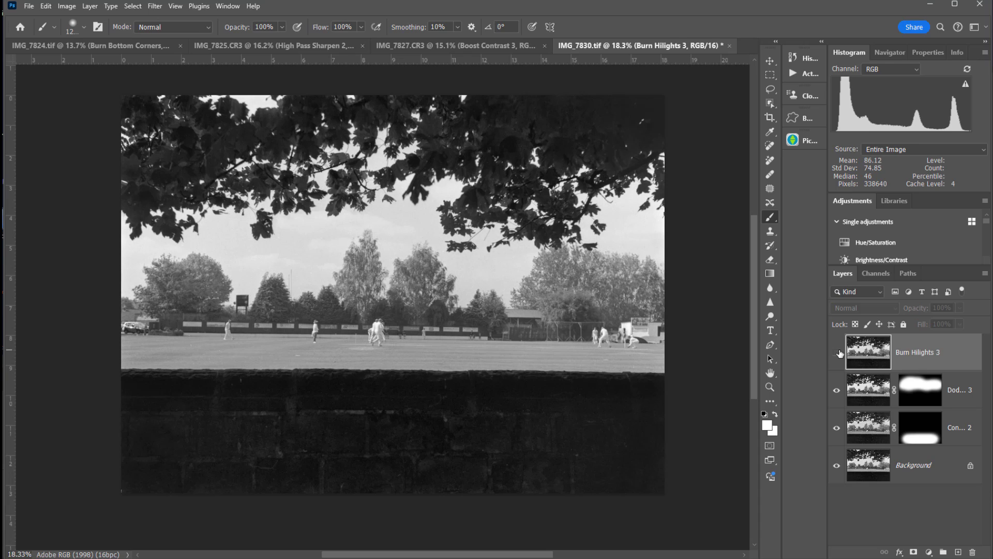
click(837, 353)
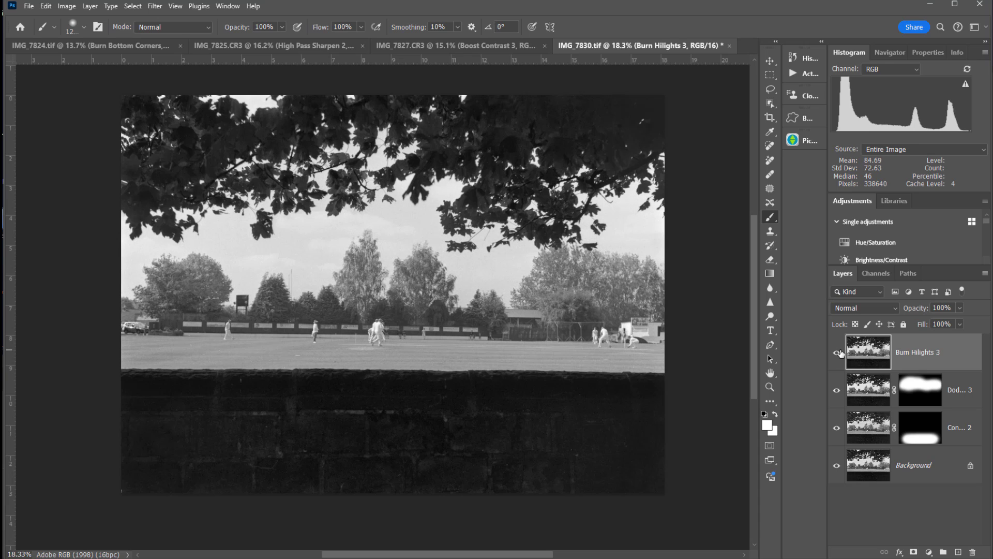
- Add a black mask to the Burn Hilights 3 layer and paint white over the cricketers on the field with a 250-pixel brush
alt+click(913, 552)
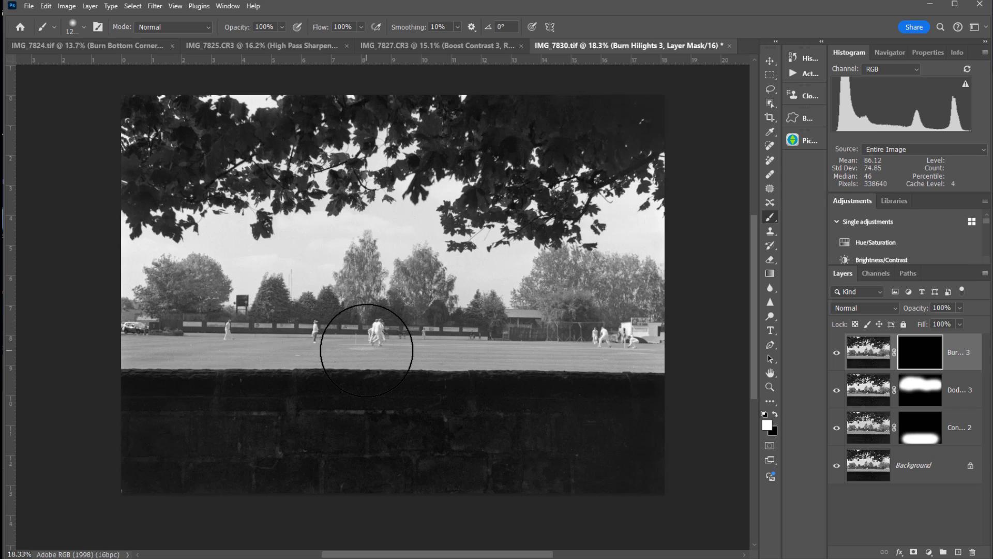
key(bracketleft)
key(bracketleft)
key(bracketleft)
key(bracketleft)
key(bracketleft)
key(bracketleft)
key(bracketleft)
key(bracketleft)
key(bracketleft)
key(bracketleft)
key(bracketleft)
key(bracketleft)
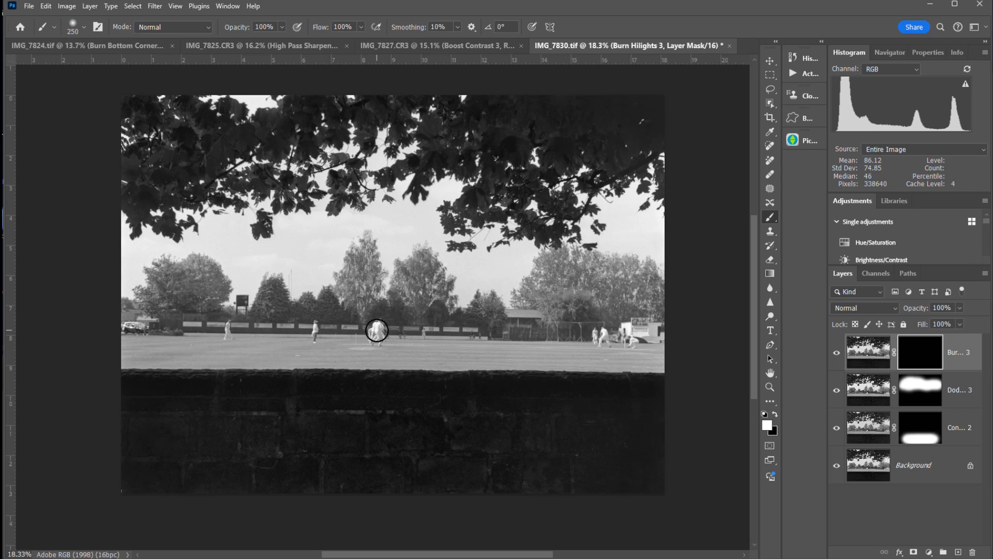
click(375, 330)
click(319, 330)
click(624, 339)
click(630, 341)
click(227, 328)
- Compare the cricket field photo with and without the masked Burn Hilights 3 layer, leaving the layer visible
click(836, 353)
click(836, 355)
click(837, 354)
click(836, 354)
click(836, 355)
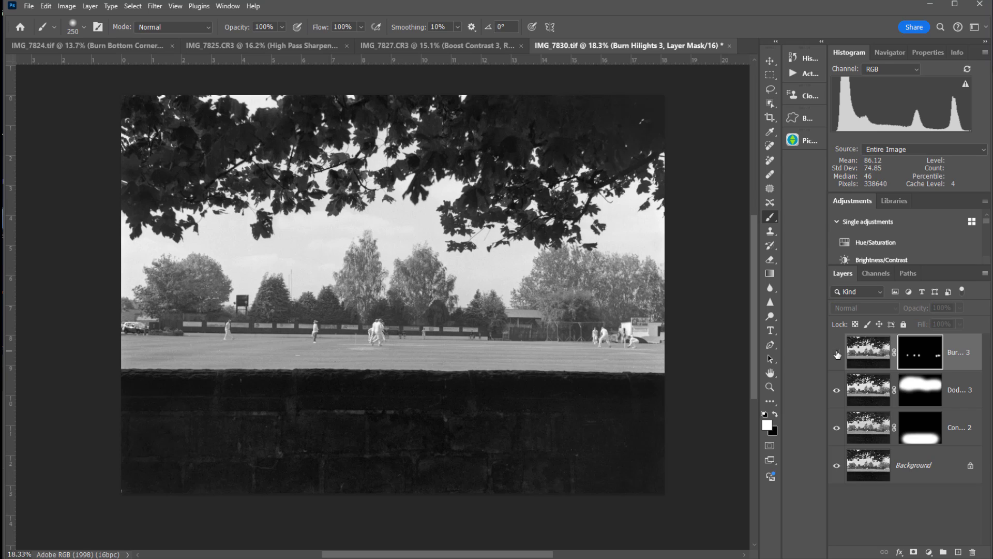
click(836, 355)
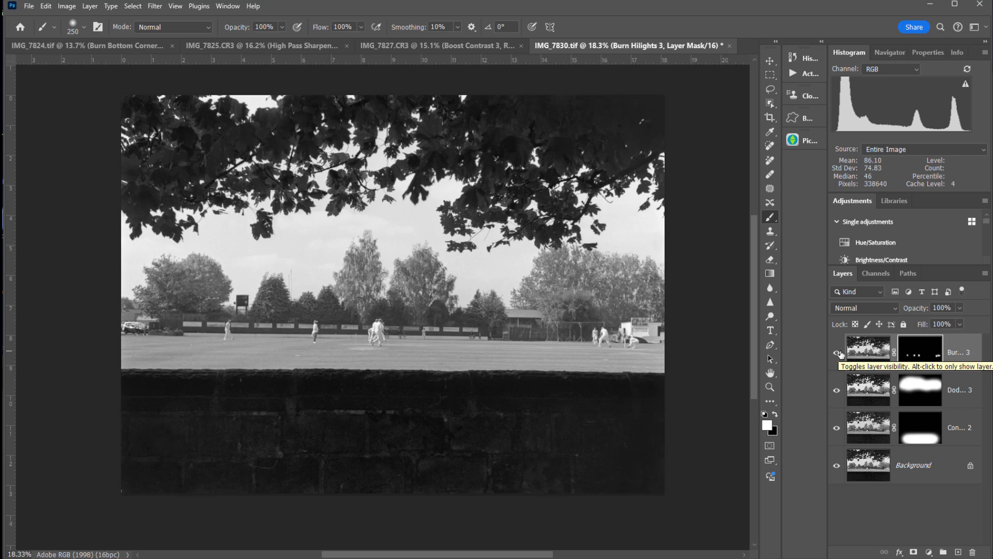
- Review the other edited photos in turn: IMG_7827.CR3, IMG_7825.CR3 and IMG_7824.tif
click(455, 44)
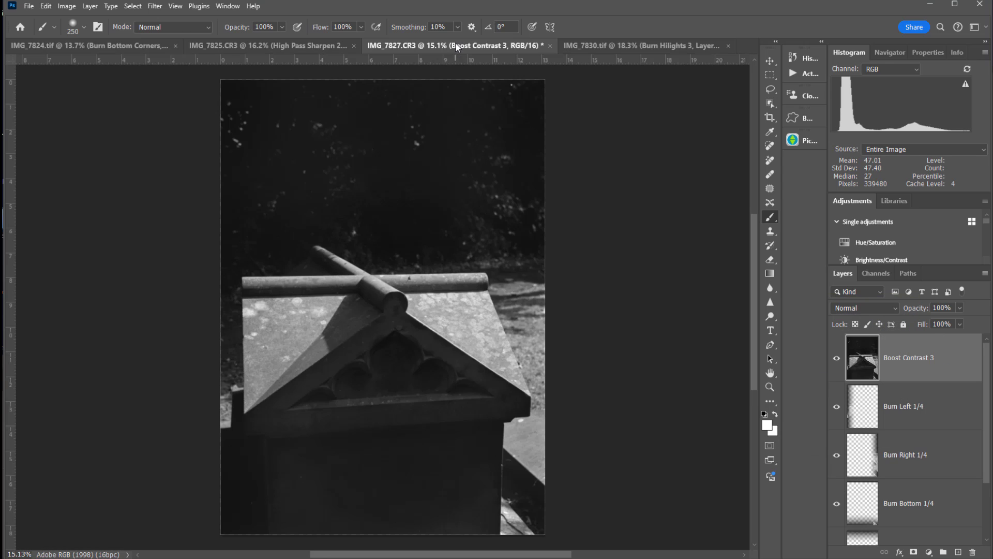
click(318, 52)
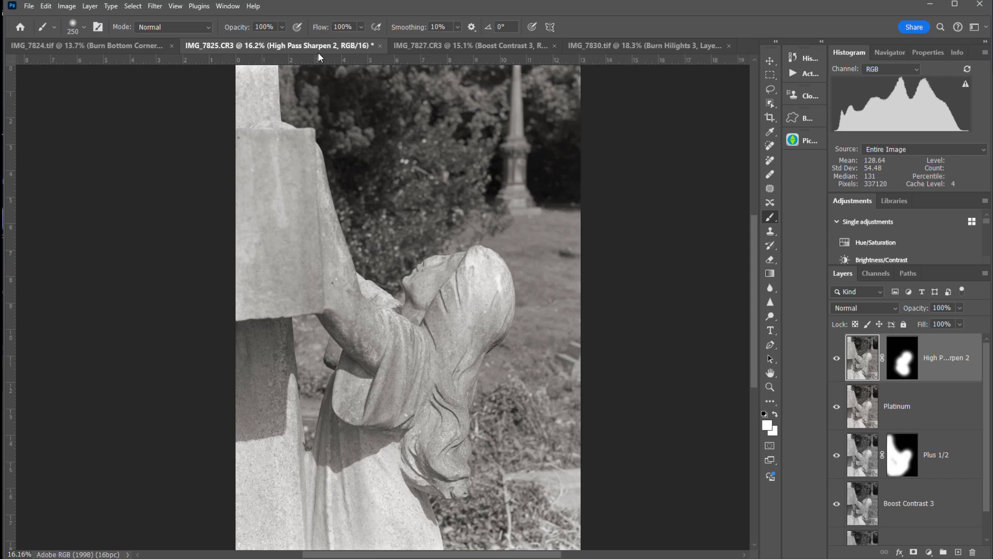
click(132, 45)
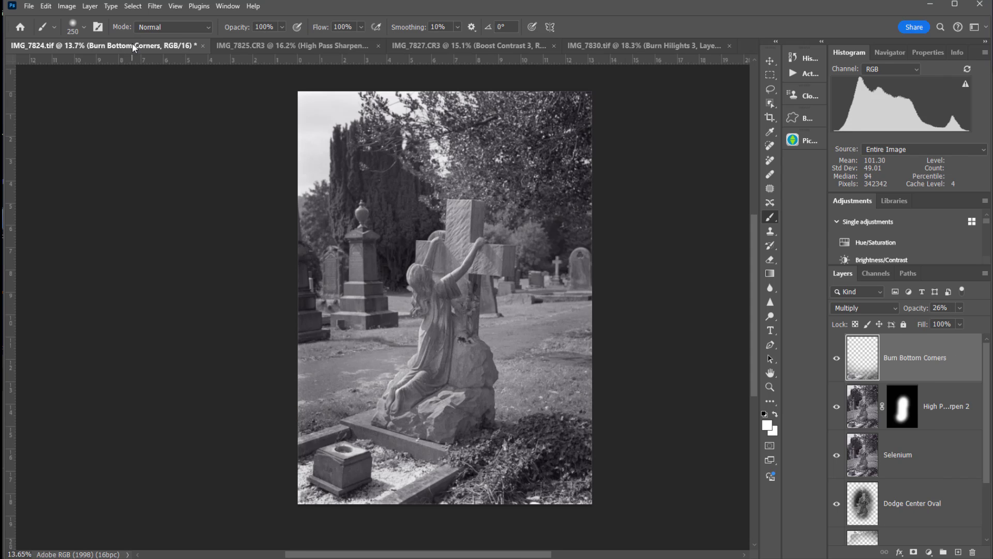